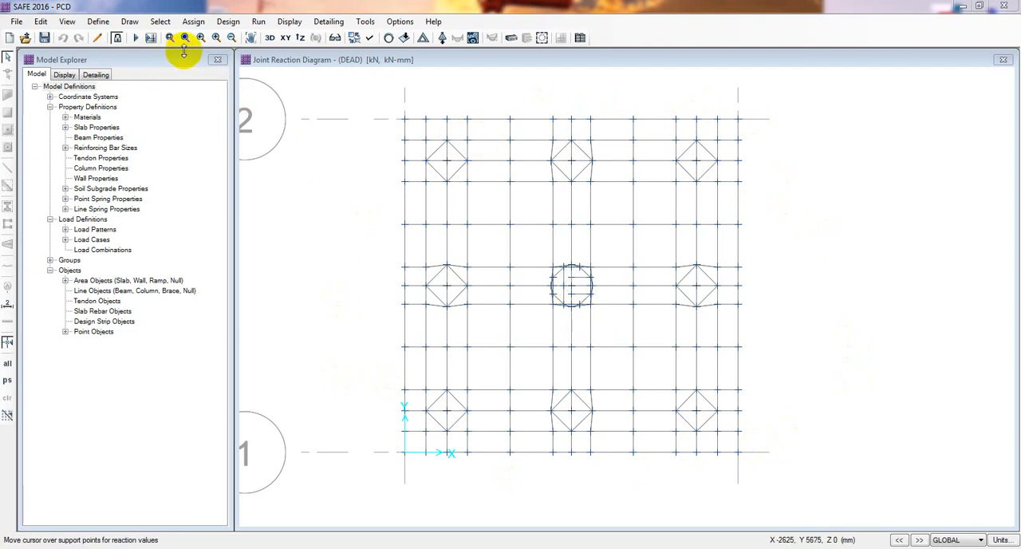
# Unlock the analysed pile cap model and accept deleting its analysis and design results.
pyautogui.click(119, 38)
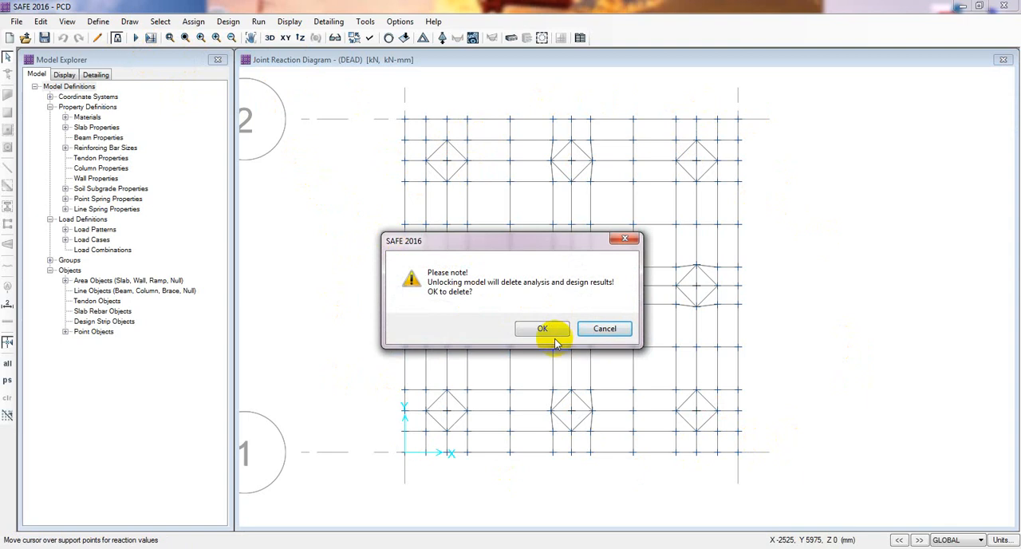
pyautogui.click(549, 334)
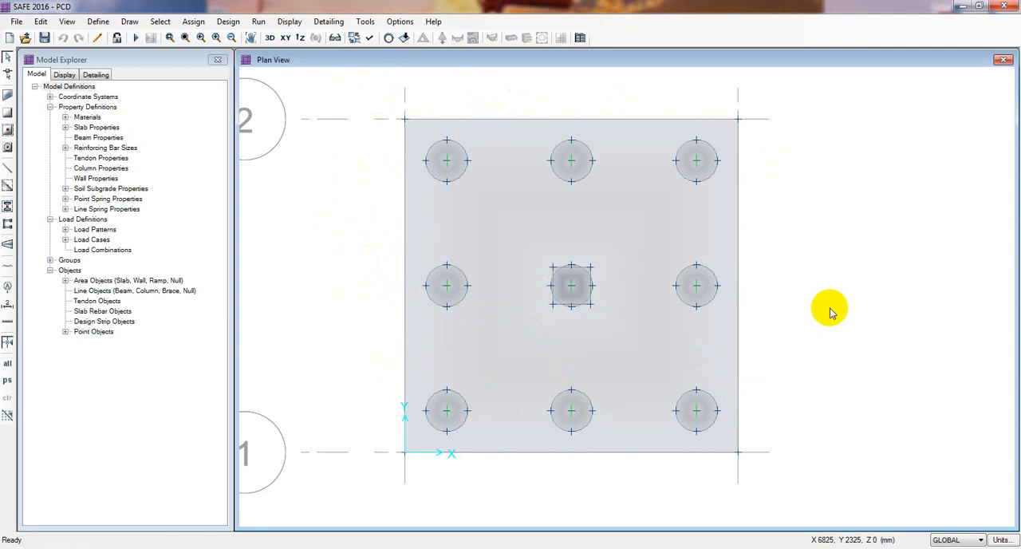
pyautogui.moveTo(816, 296); pyautogui.dragTo(808, 311, button='middle')
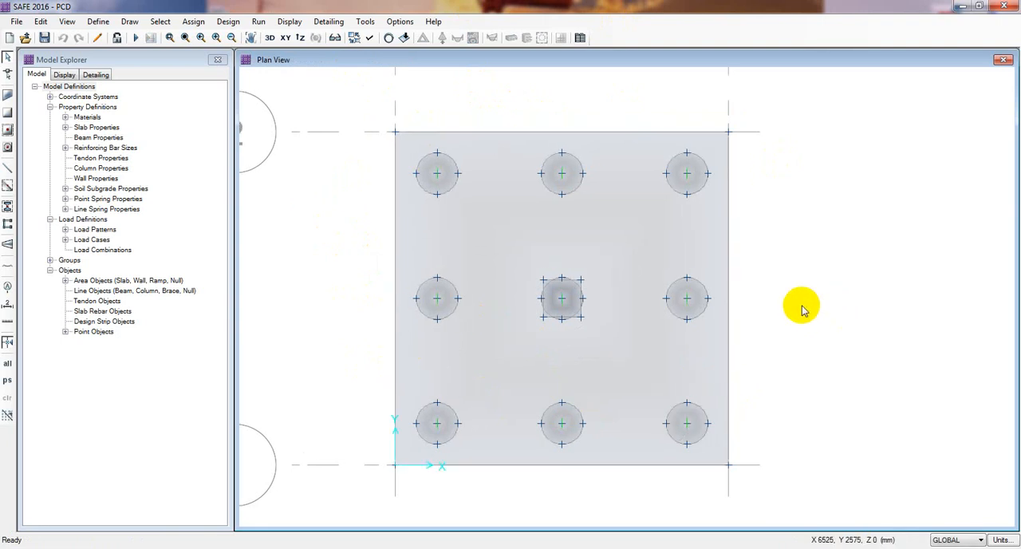
pyautogui.moveTo(801, 305); pyautogui.dragTo(797, 303, button='middle')
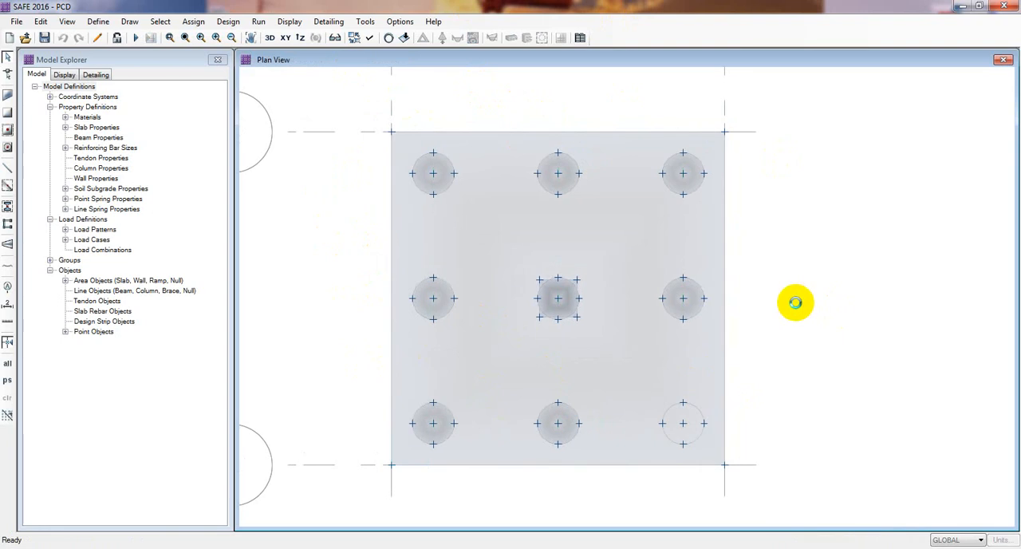
pyautogui.moveTo(786, 261); pyautogui.dragTo(787, 251, button='middle')
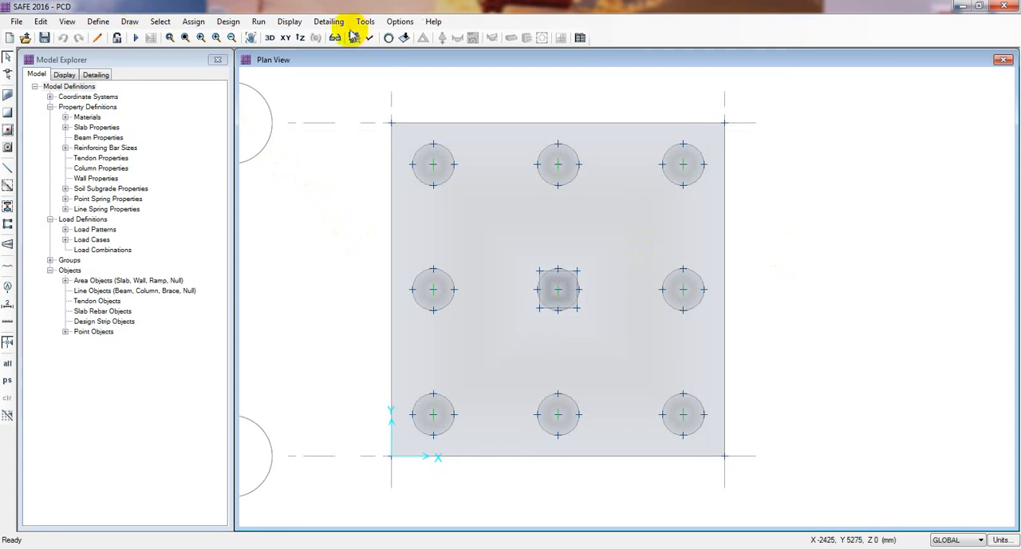
pyautogui.moveTo(343, 155); pyautogui.dragTo(341, 155, button='middle')
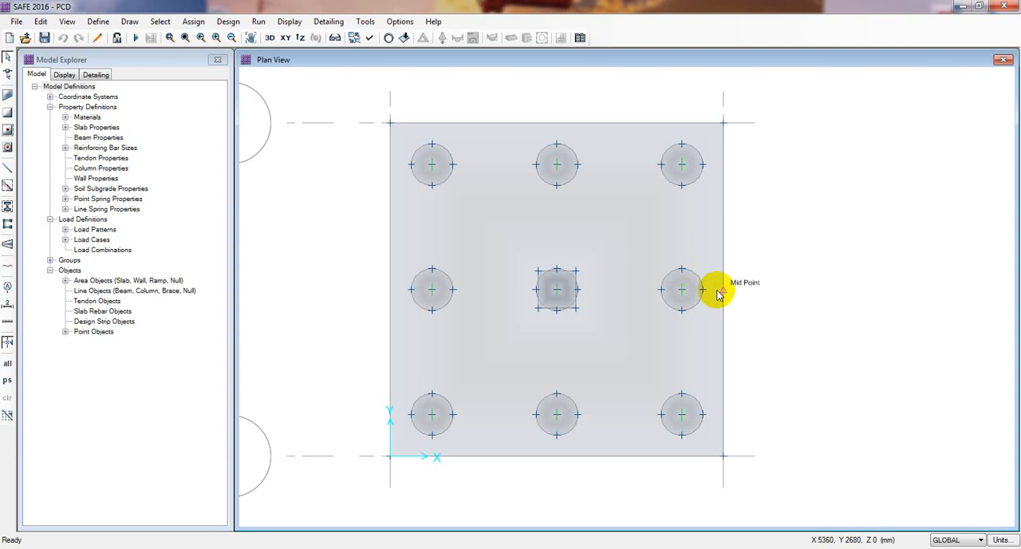
pyautogui.click(129, 22)
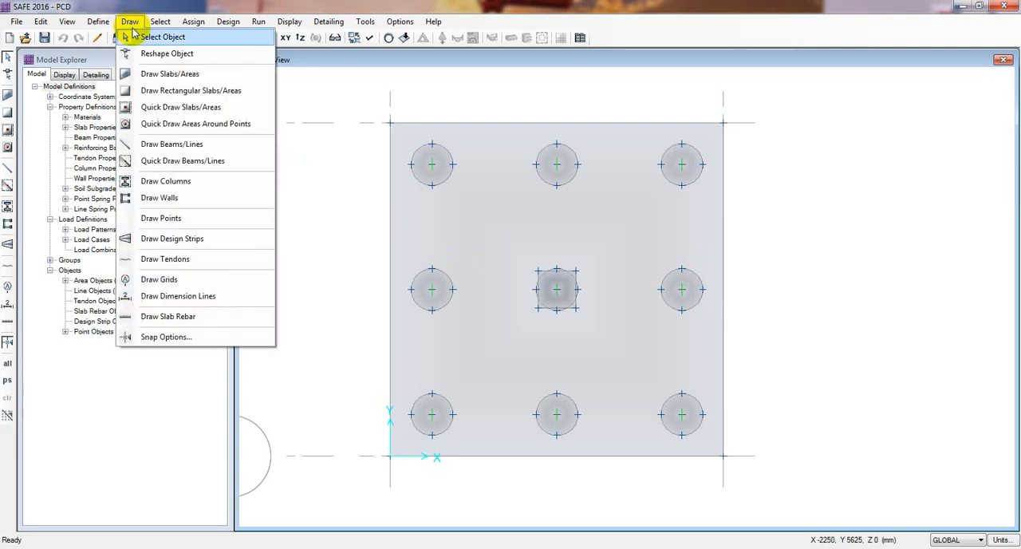
pyautogui.click(174, 220)
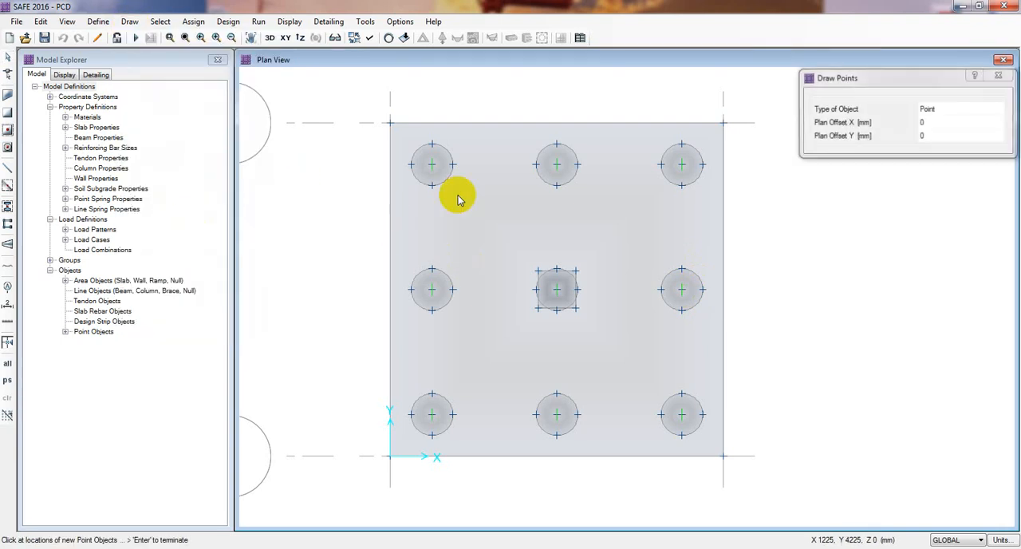
pyautogui.moveTo(843, 72); pyautogui.dragTo(786, 110)
pyautogui.click(869, 155)
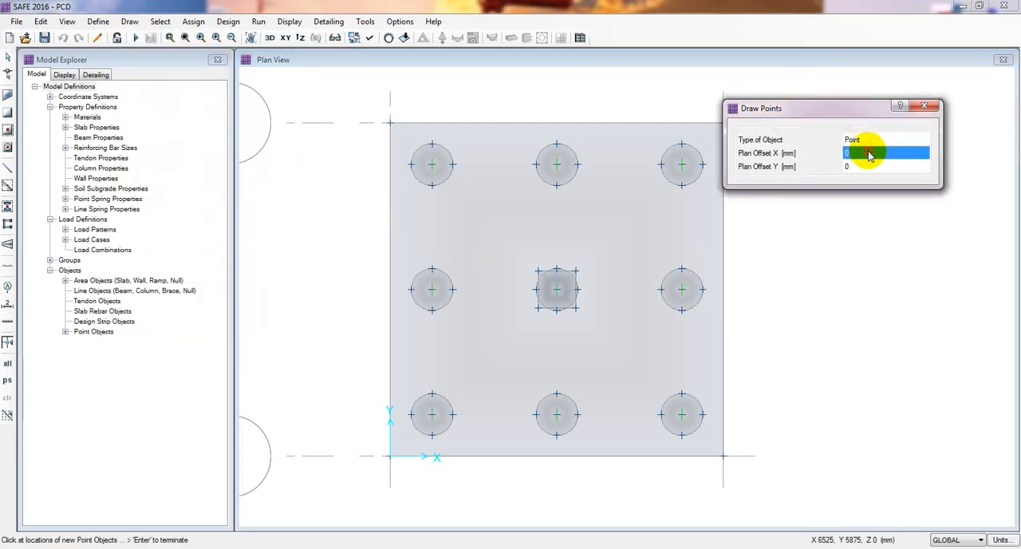
pyautogui.click(869, 153)
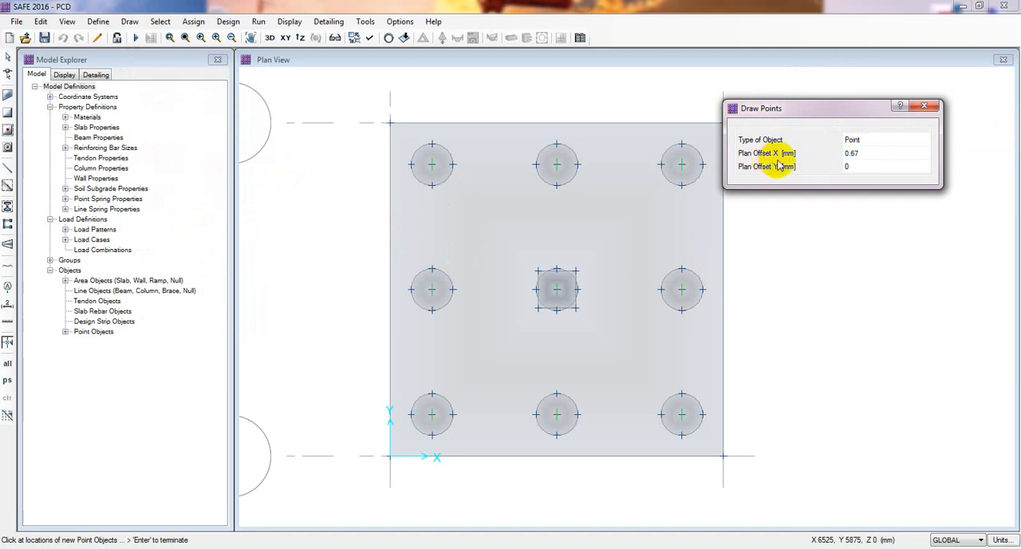
pyautogui.moveTo(849, 108); pyautogui.dragTo(449, 124)
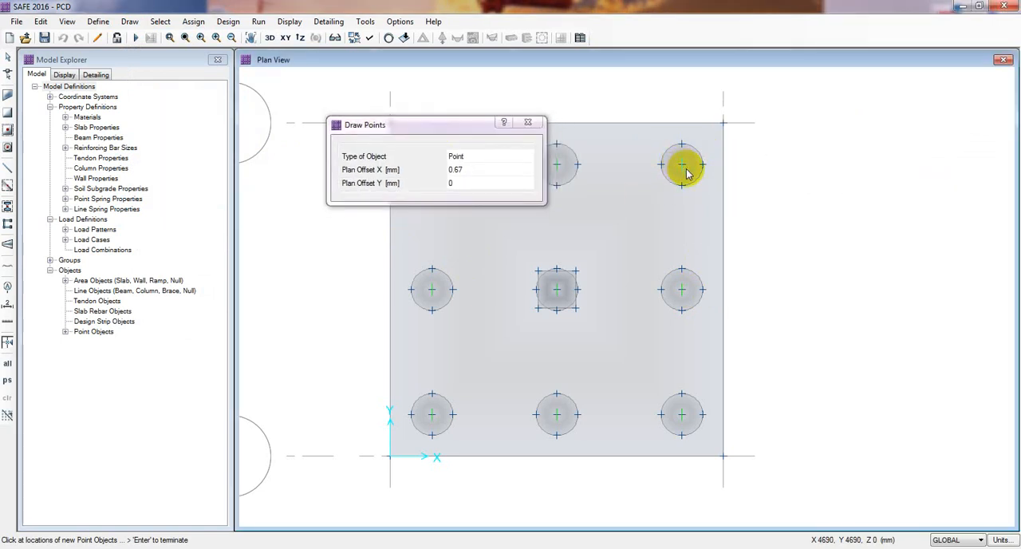
pyautogui.moveTo(453, 127); pyautogui.dragTo(401, 124)
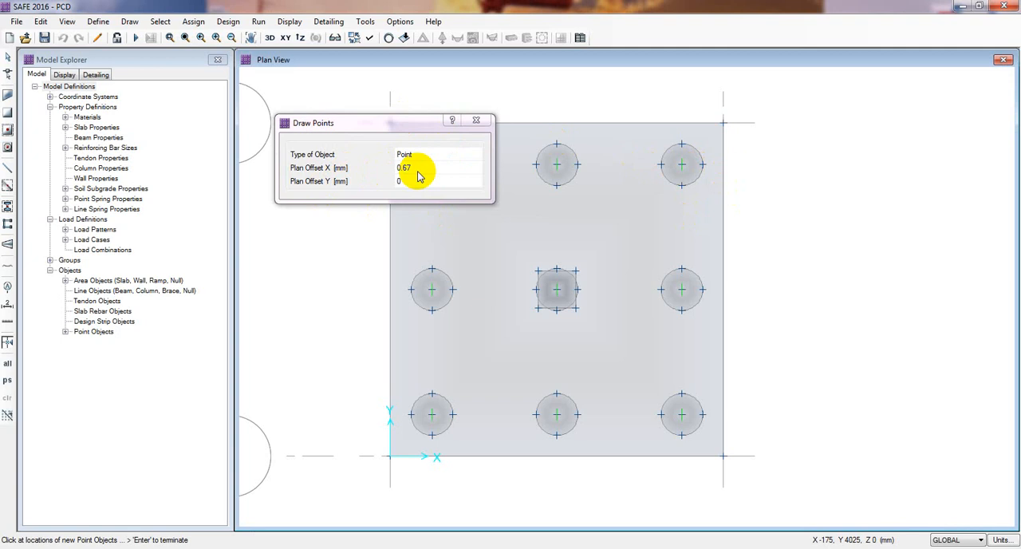
# Set the model's consistent units to N, m, C, close the point drawing settings and recheck the units.
pyautogui.click(1007, 541)
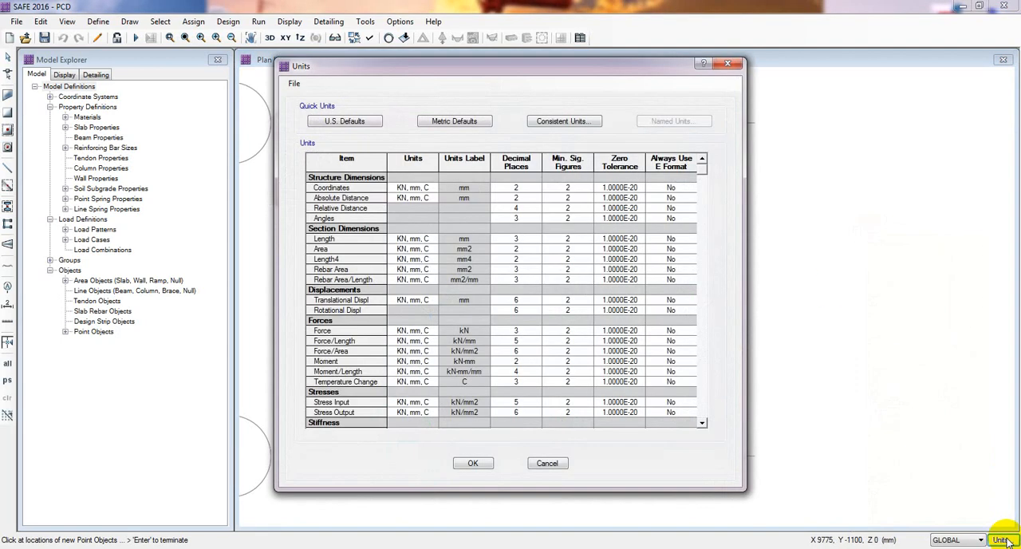
pyautogui.click(557, 124)
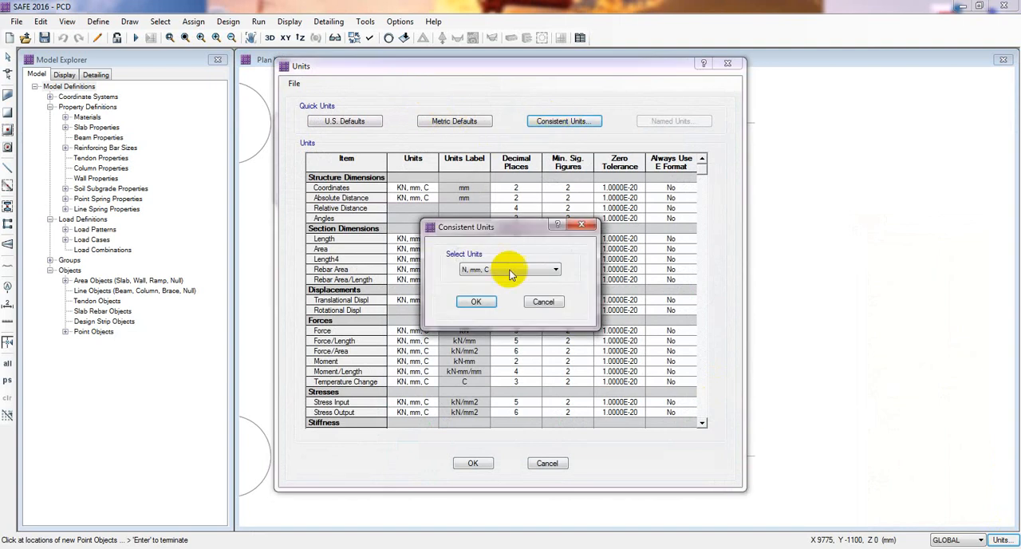
pyautogui.click(508, 270)
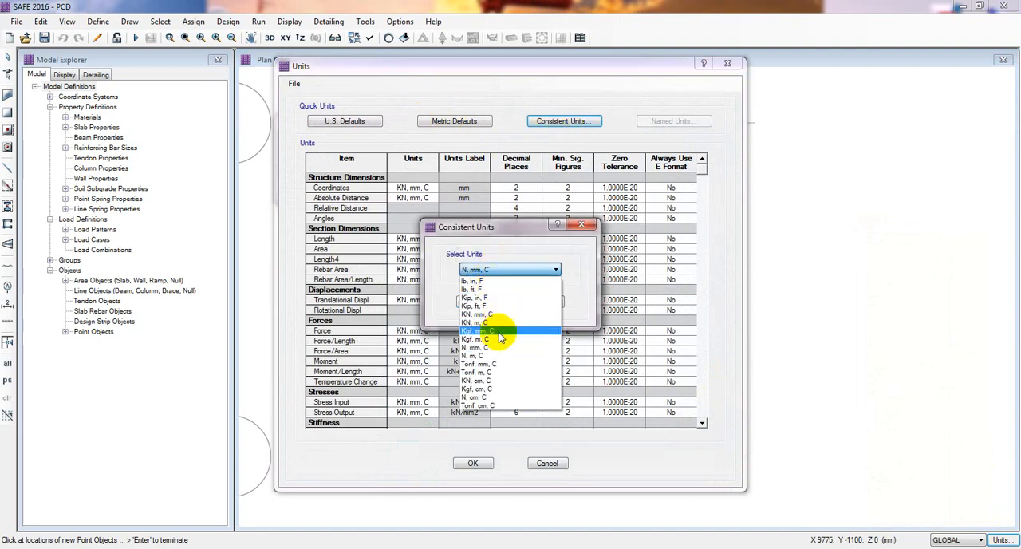
pyautogui.click(485, 356)
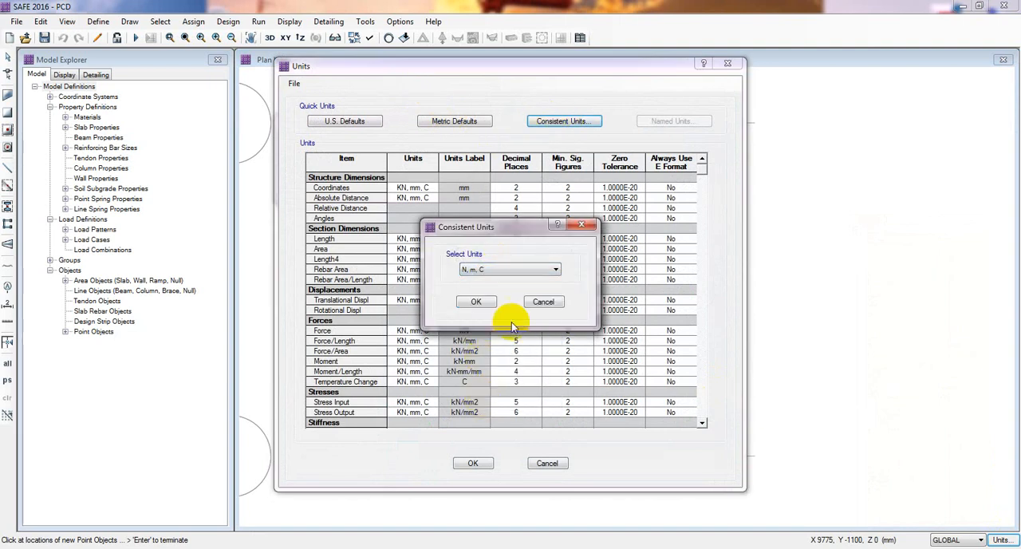
pyautogui.click(474, 306)
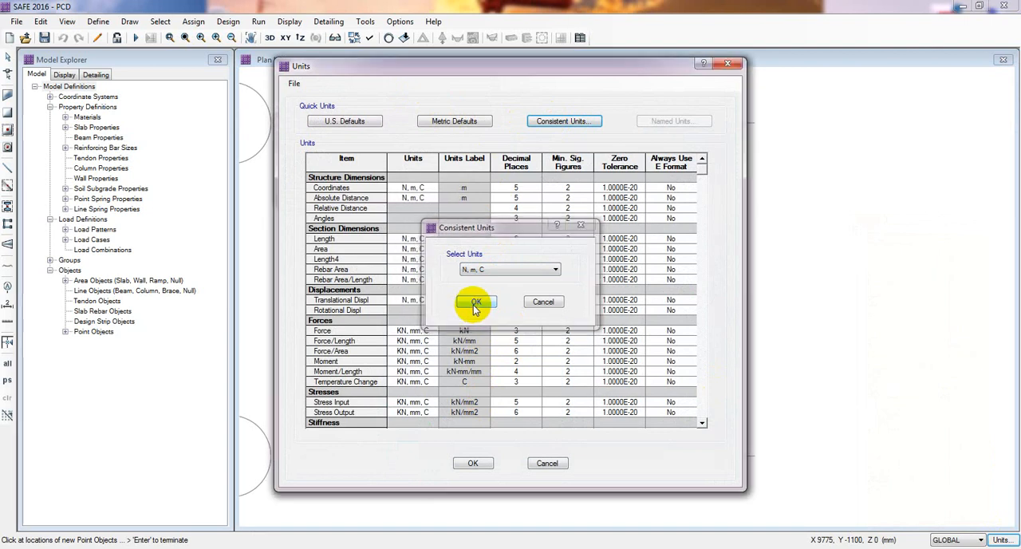
pyautogui.click(473, 463)
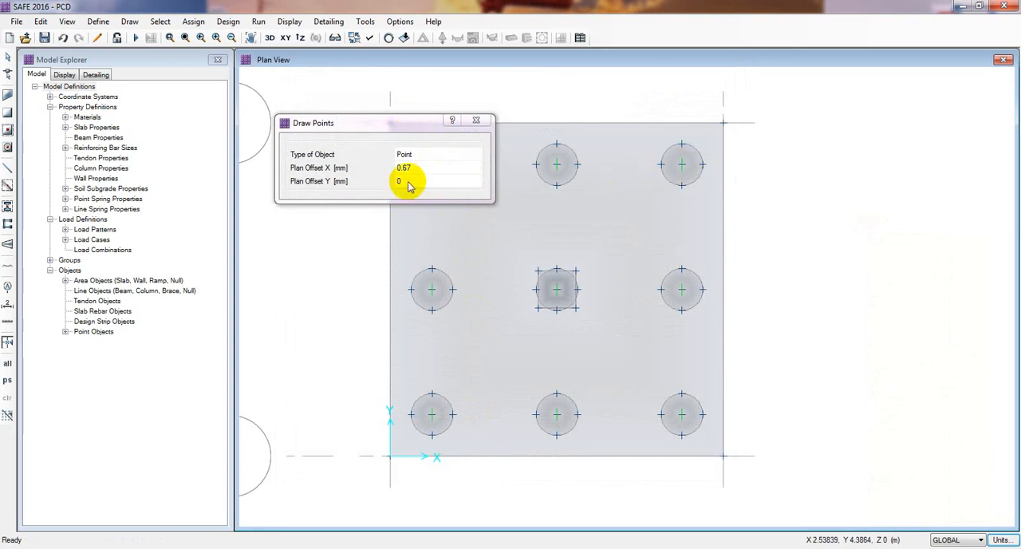
pyautogui.click(476, 121)
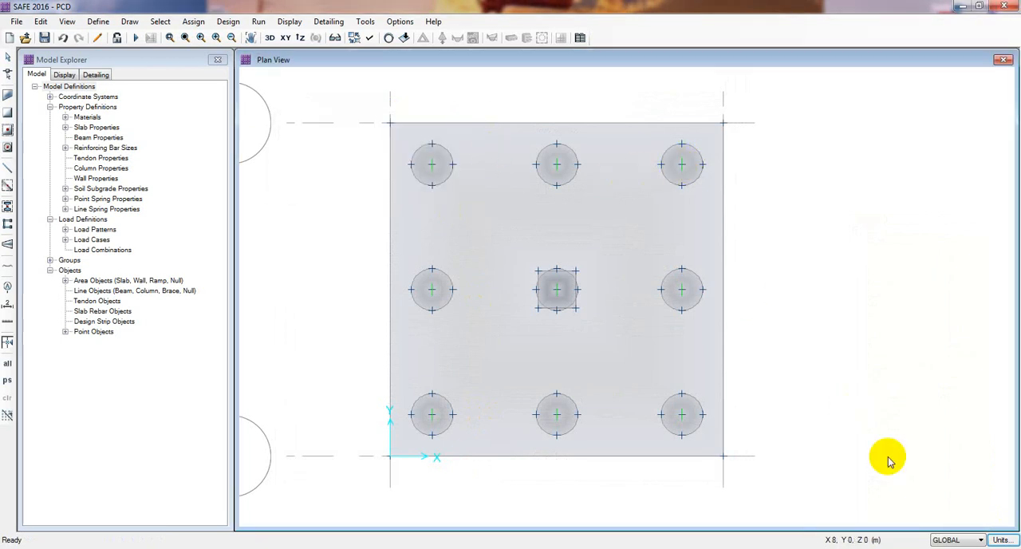
pyautogui.click(1001, 541)
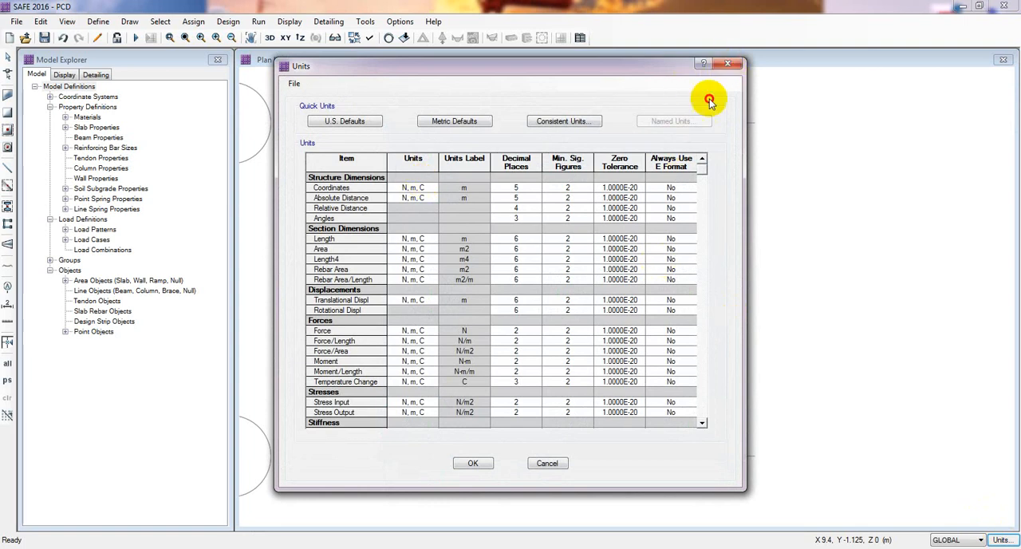
pyautogui.click(473, 463)
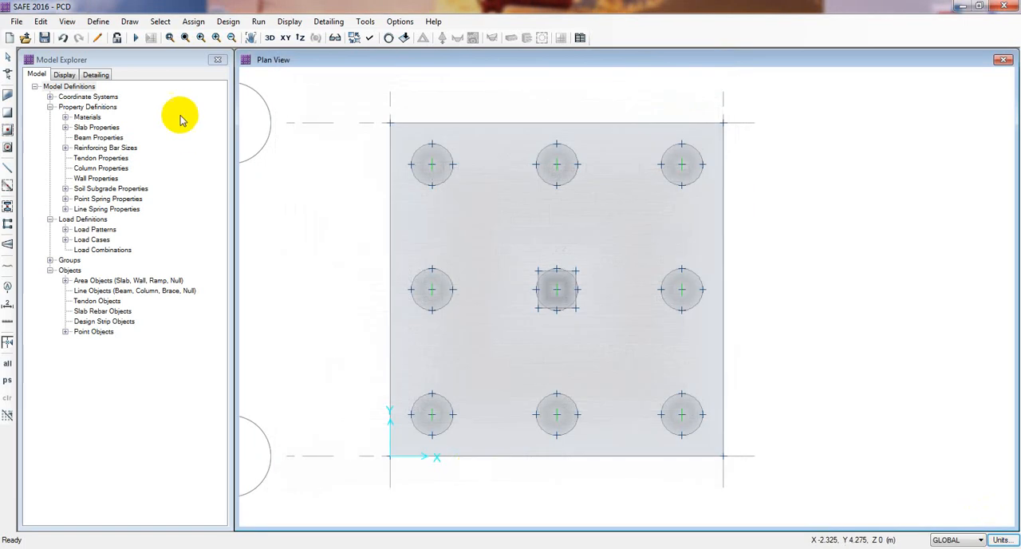
# Draw points on the slab's right edge, offset 0.67 m in X from the upper-right and lower-right pile centres.
pyautogui.click(130, 21)
pyautogui.click(155, 219)
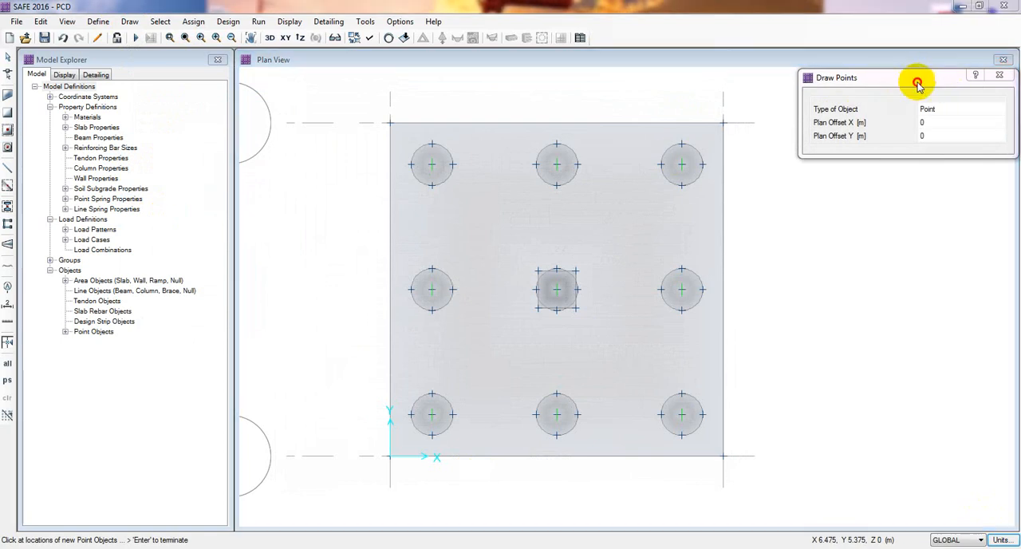
pyautogui.moveTo(921, 75); pyautogui.dragTo(320, 206)
pyautogui.click(355, 254)
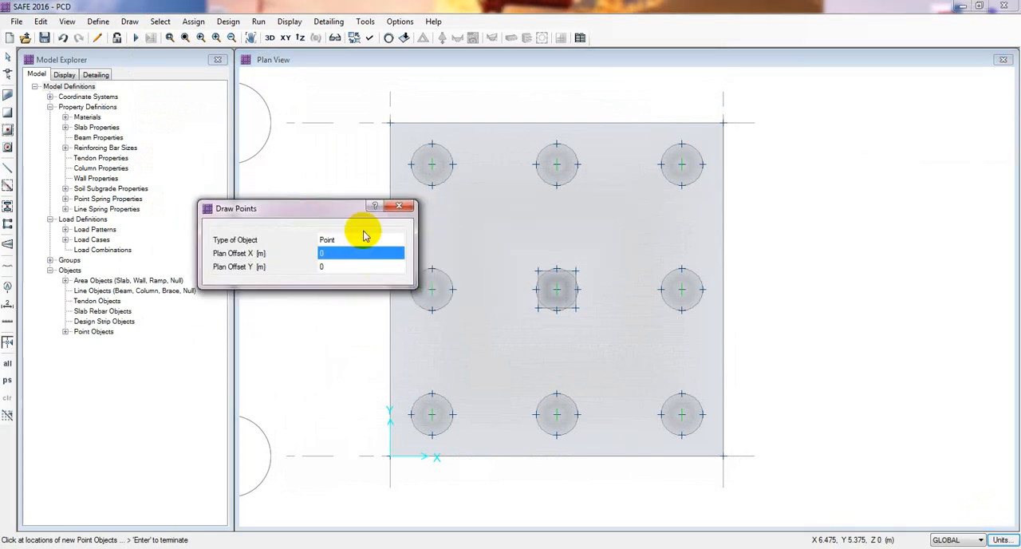
pyautogui.write('0')
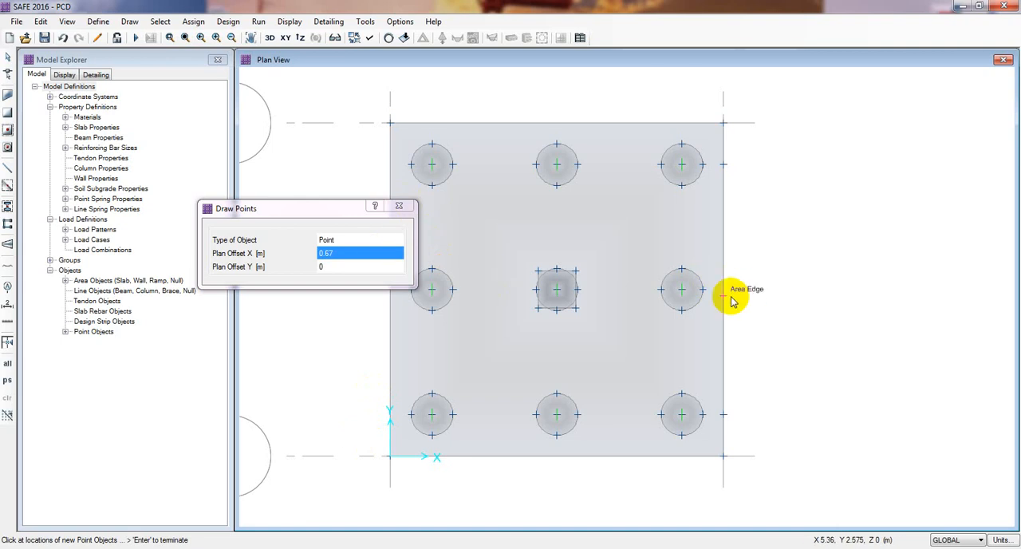
# Draw points on the slab's left edge, offset -0.67 m in X from the upper-left and lower-left pile centres.
pyautogui.click(348, 255)
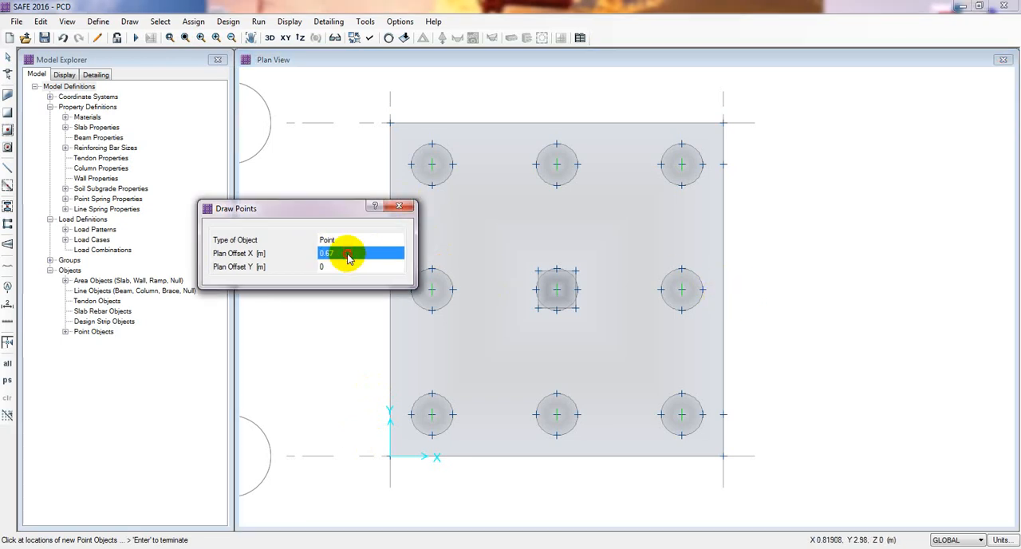
pyautogui.click(343, 254)
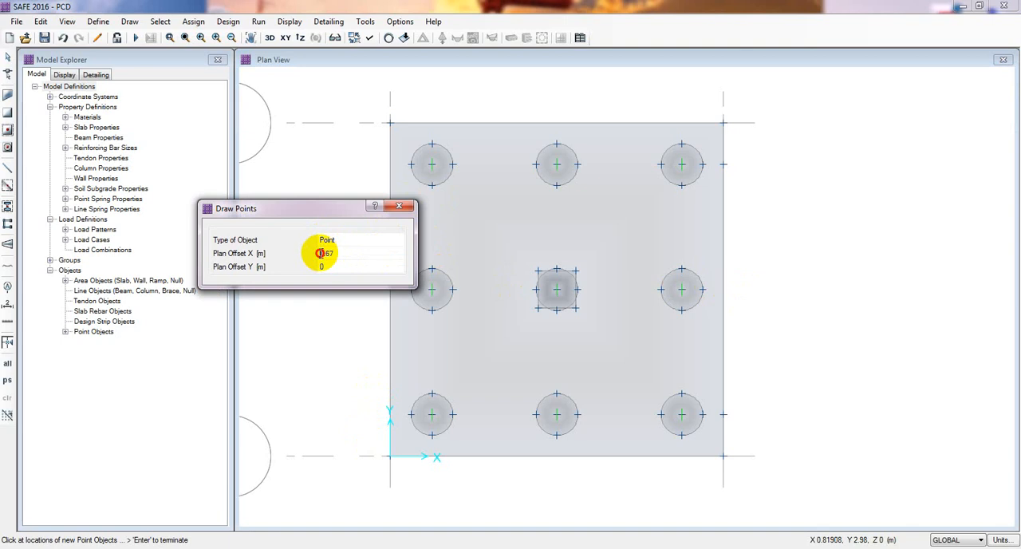
pyautogui.click(321, 256)
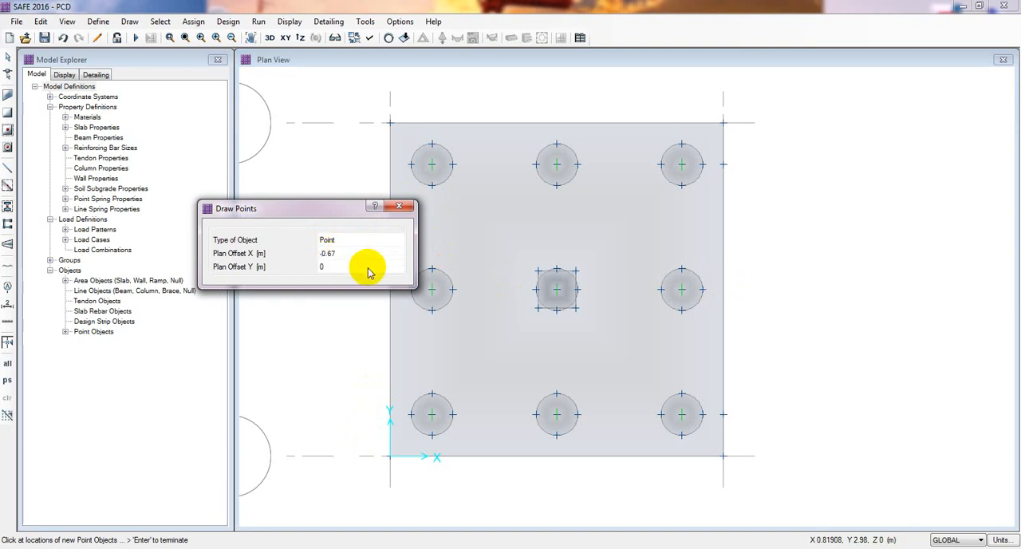
pyautogui.moveTo(293, 210); pyautogui.dragTo(172, 183)
pyautogui.click(431, 164)
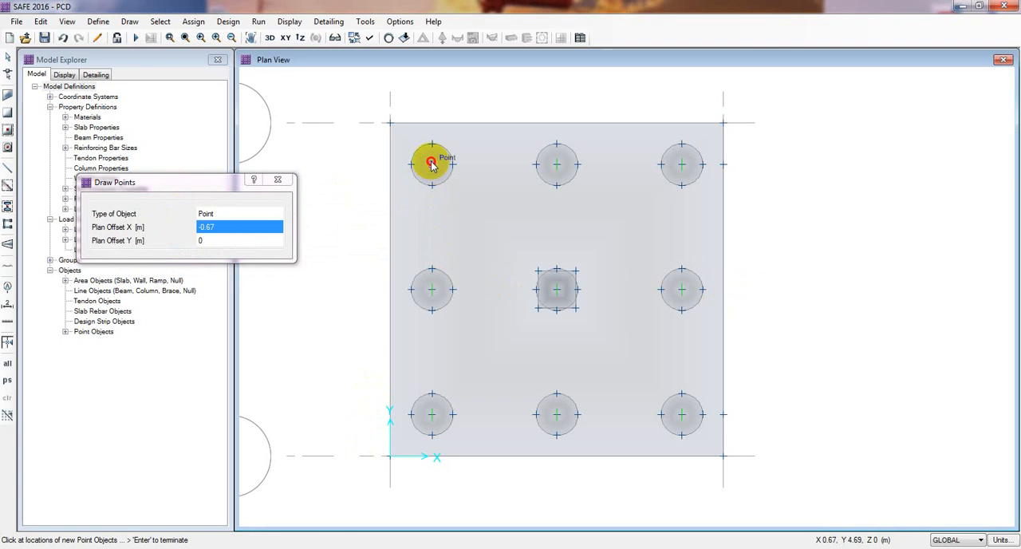
pyautogui.click(431, 415)
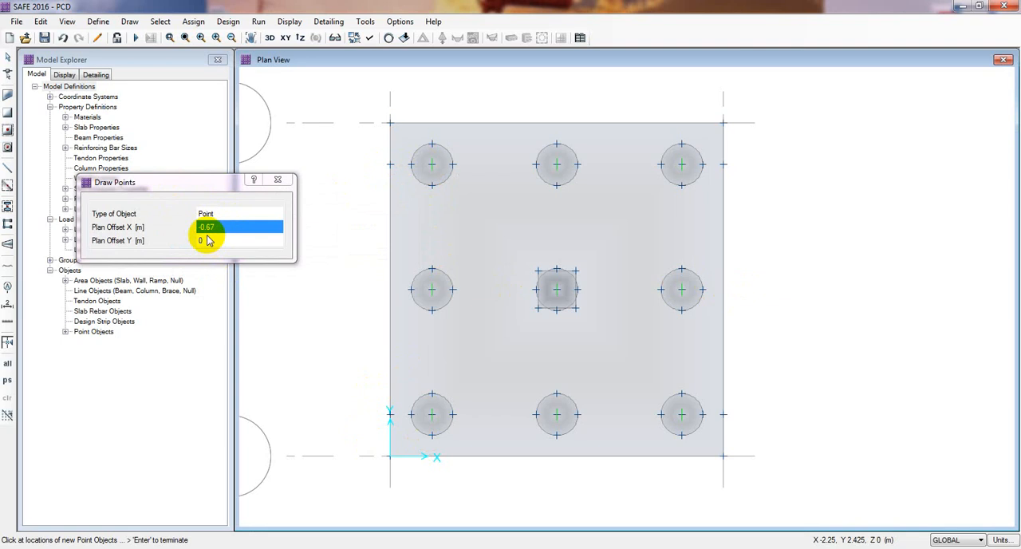
# Draw points on the slab's top edge with X offset 0 and Y offset 0.67 m from the upper-left and upper-right pile centres.
pyautogui.write('0')
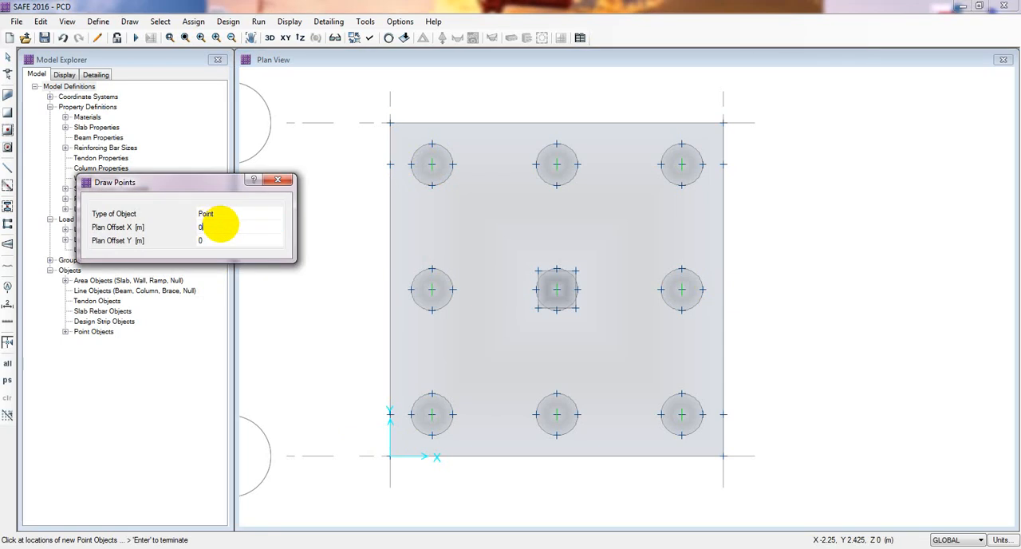
pyautogui.click(213, 241)
pyautogui.write('0')
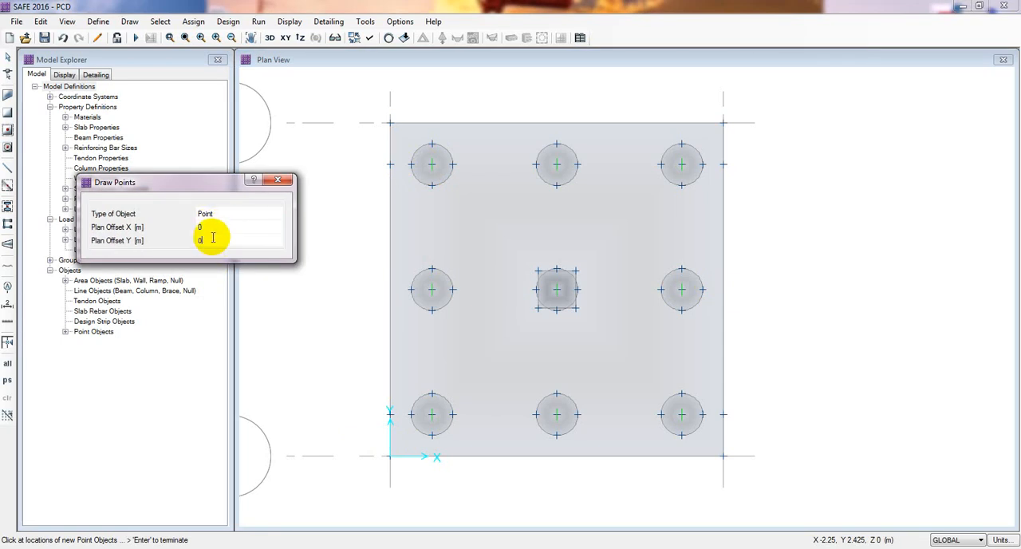
pyautogui.write('.6')
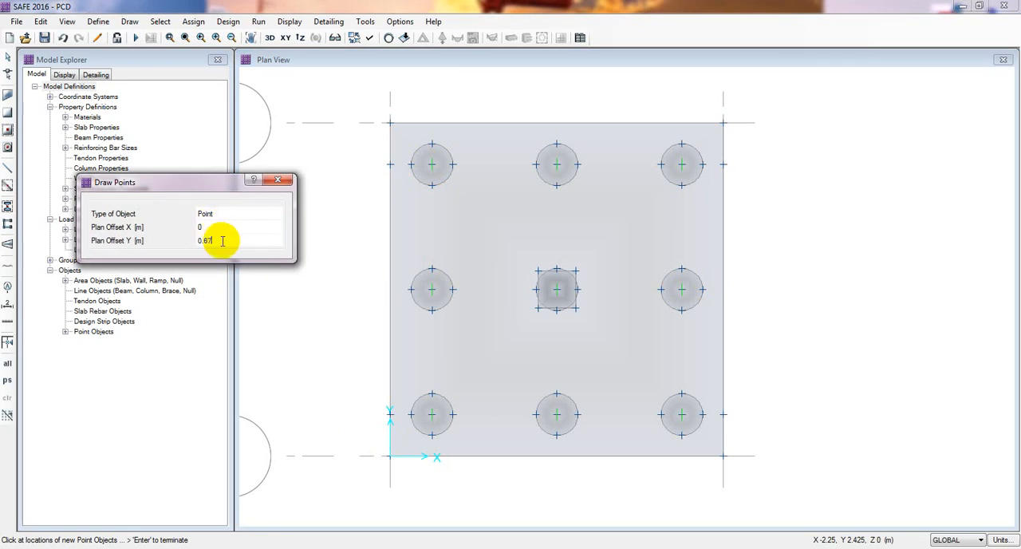
pyautogui.write('7')
pyautogui.press('Return')
pyautogui.click(433, 163)
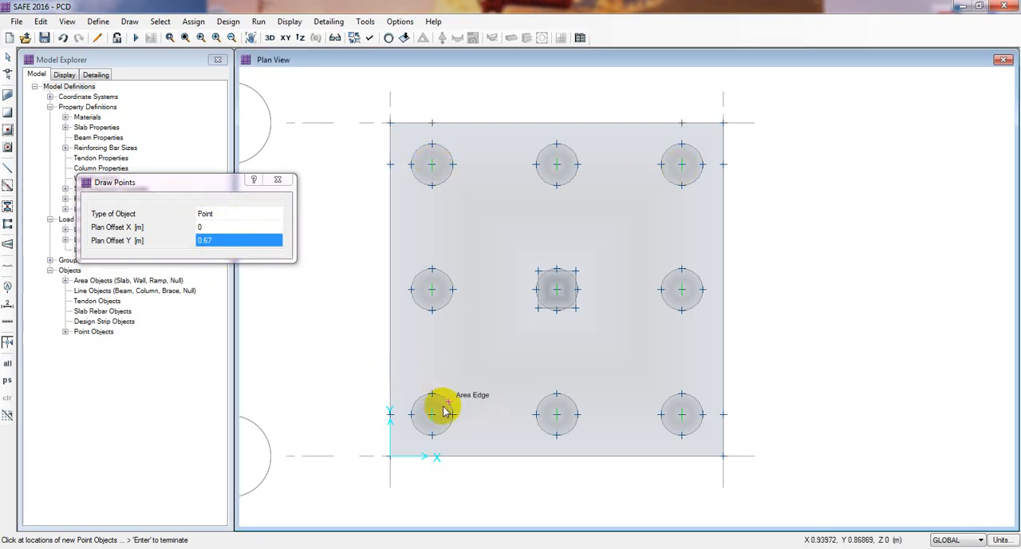
# Draw points on the slab's bottom edge, offset -0.67 m in Y from the lower-left and lower-right pile centres.
pyautogui.click(217, 240)
pyautogui.click(205, 239)
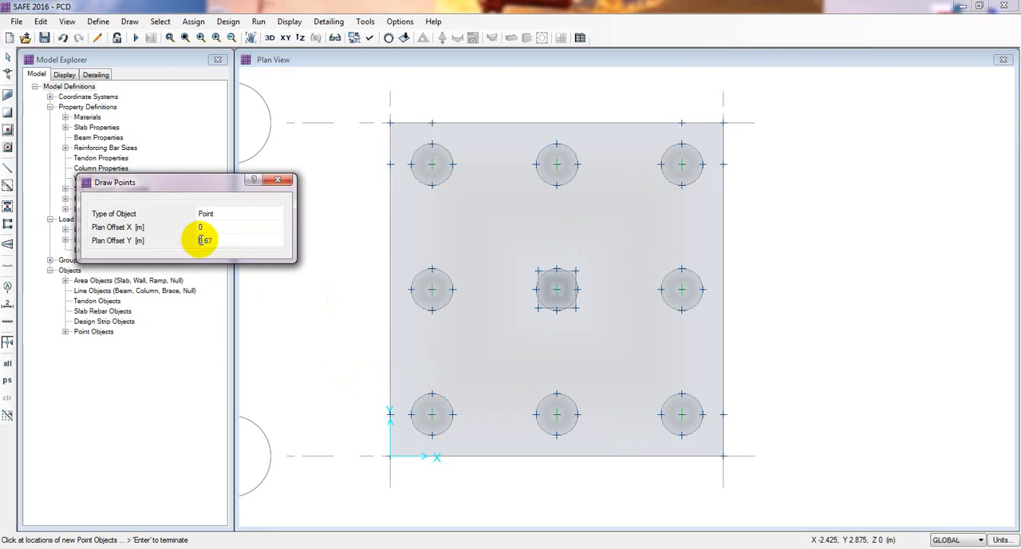
pyautogui.write('-0.67')
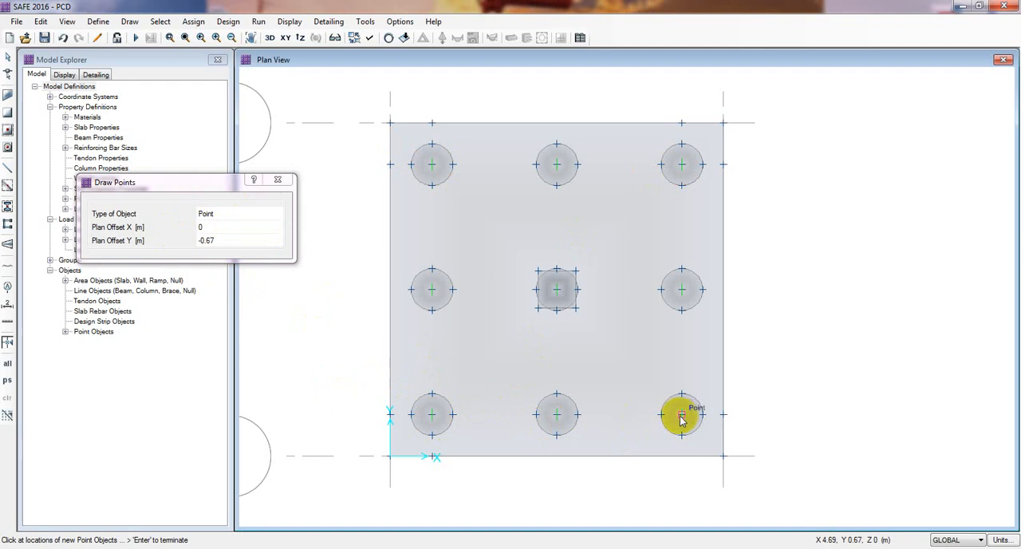
# Finish drawing points and set up Draw Design Strips with left and right start and end widths of 1 m.
pyautogui.click(285, 182)
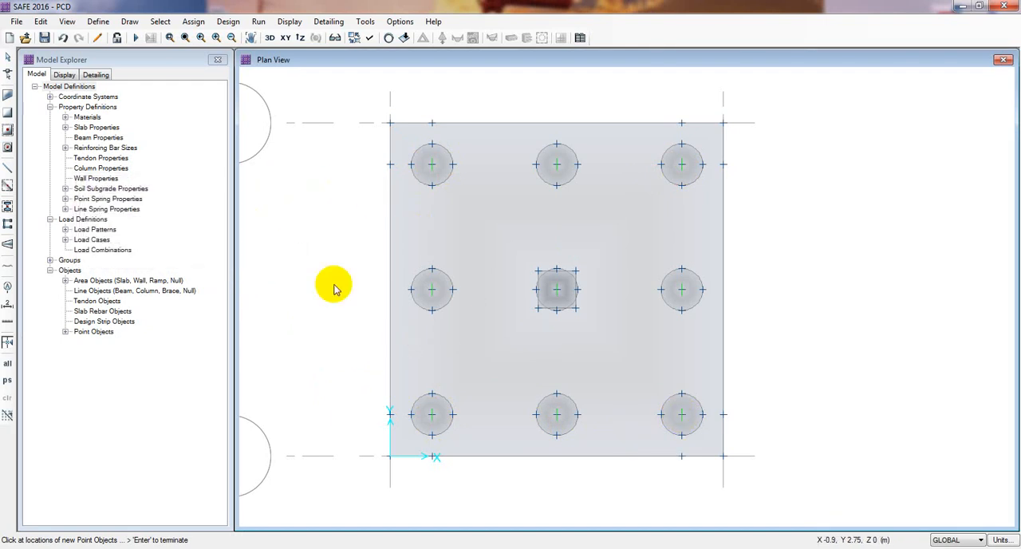
pyautogui.click(127, 22)
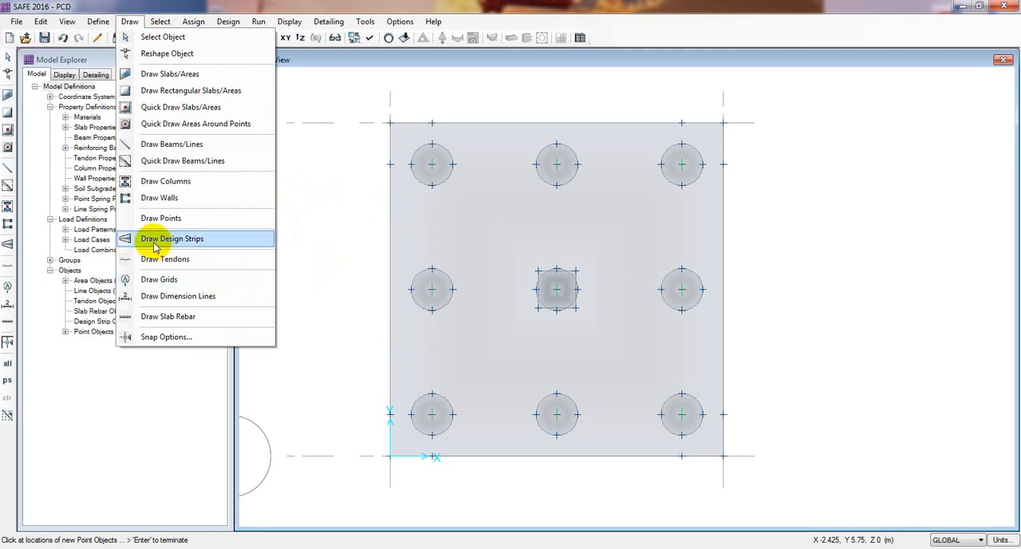
pyautogui.click(185, 246)
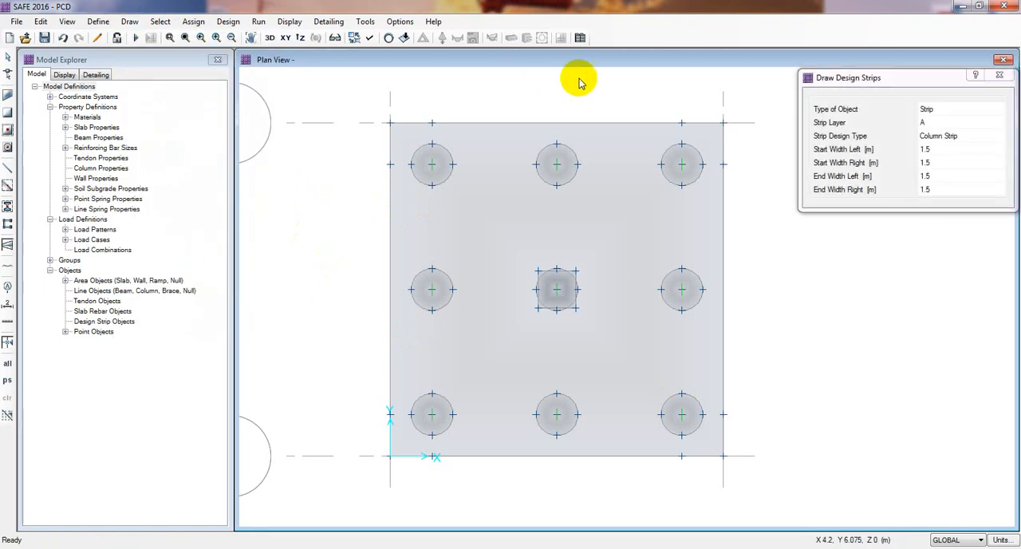
pyautogui.moveTo(835, 80)
pyautogui.mouseDown()
pyautogui.moveTo(316, 144)
pyautogui.moveTo(92, 153)
pyautogui.mouseUp()
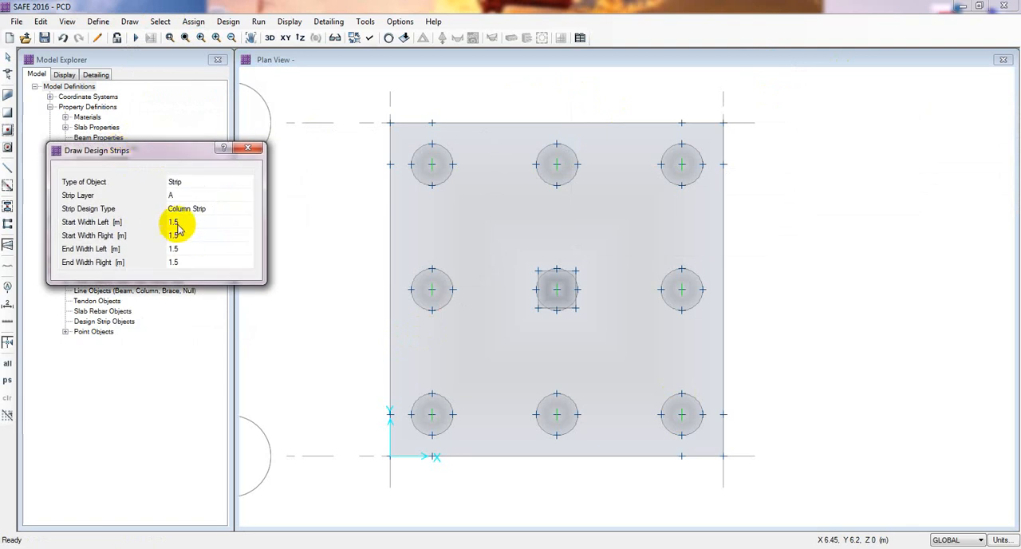
pyautogui.click(181, 224)
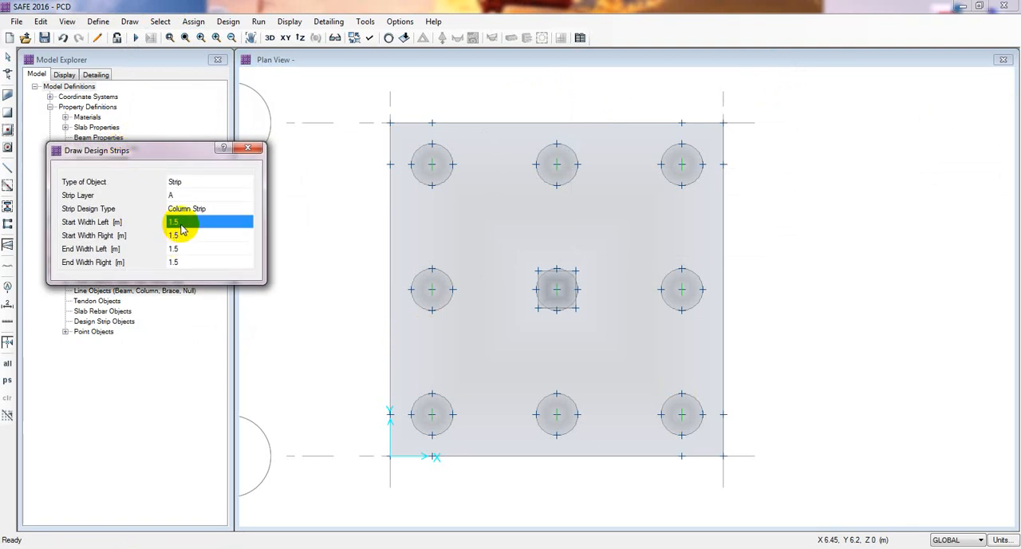
pyautogui.write('1')
pyautogui.click(187, 249)
pyautogui.write('1')
pyautogui.click(187, 261)
pyautogui.write('1')
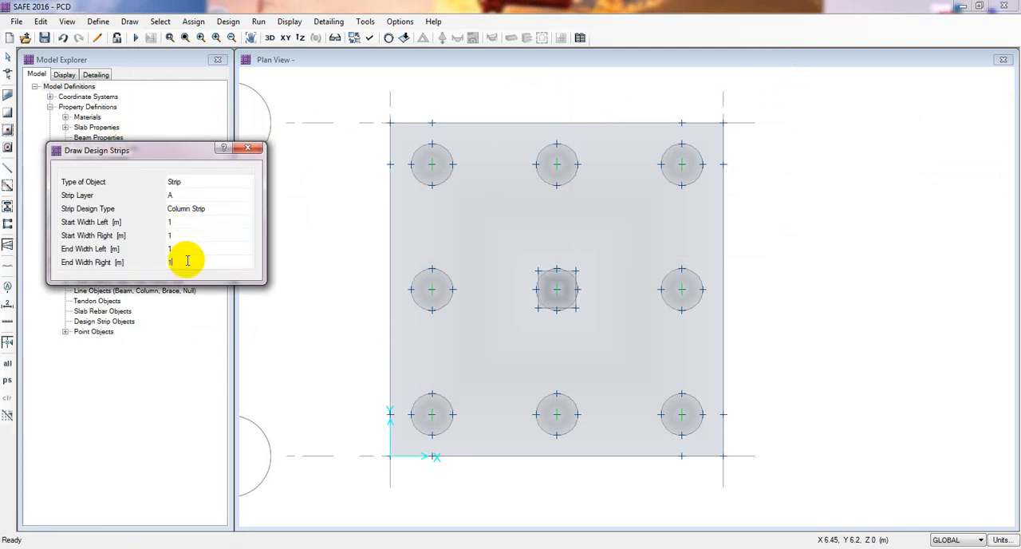
pyautogui.moveTo(172, 150); pyautogui.dragTo(165, 137)
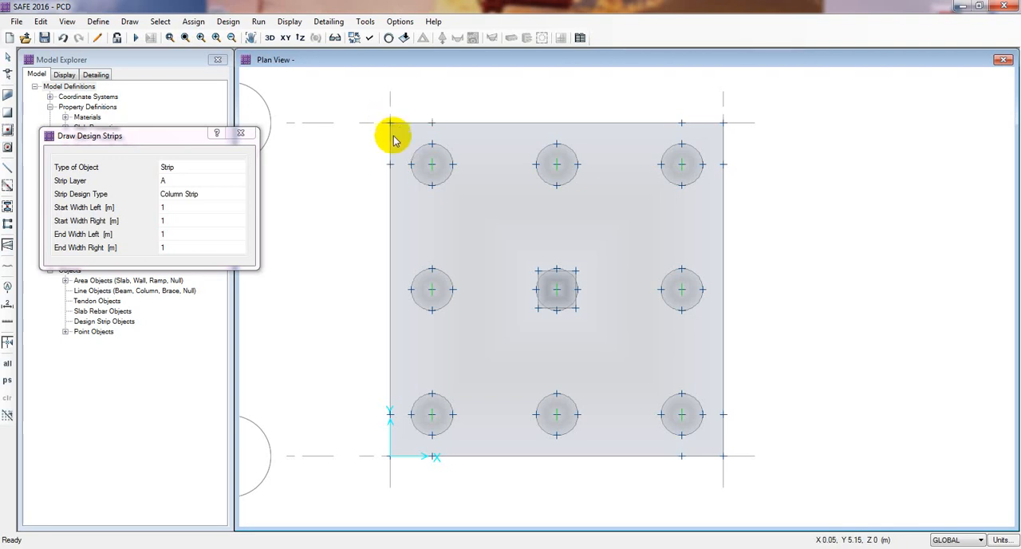
pyautogui.click(172, 209)
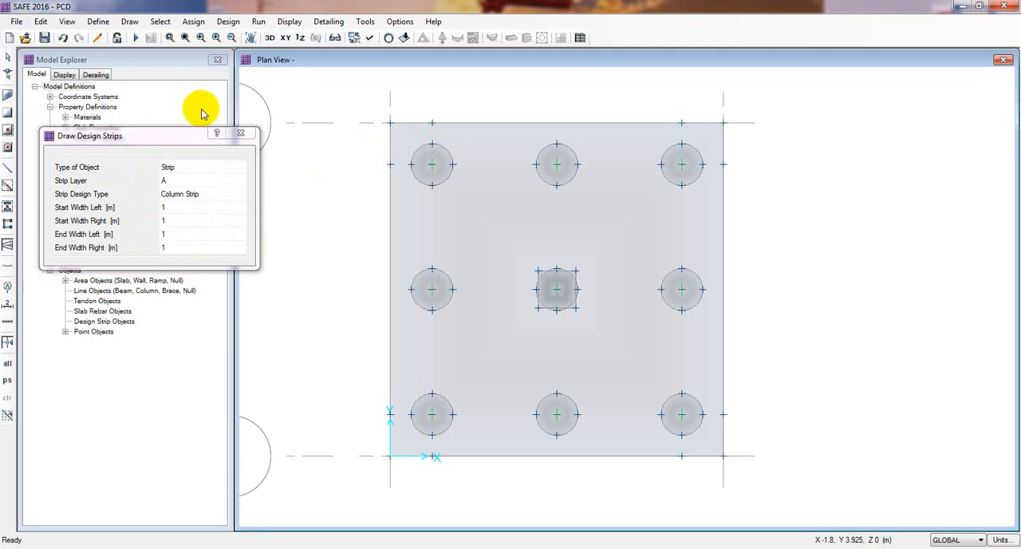
pyautogui.moveTo(196, 136); pyautogui.dragTo(177, 137)
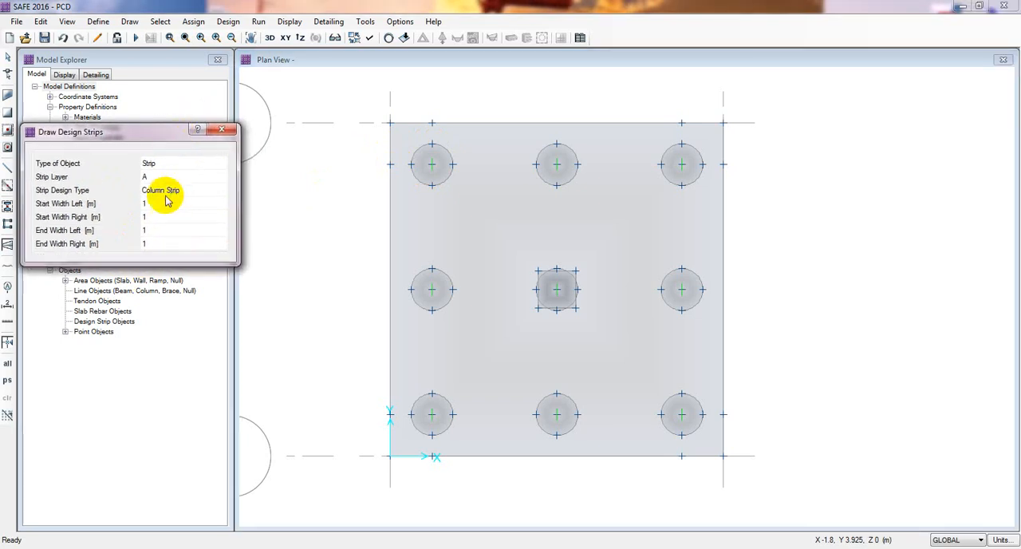
# Draw a layer A column strip through the upper pile row, from the slab's left edge point to its right edge point.
pyautogui.click(390, 166)
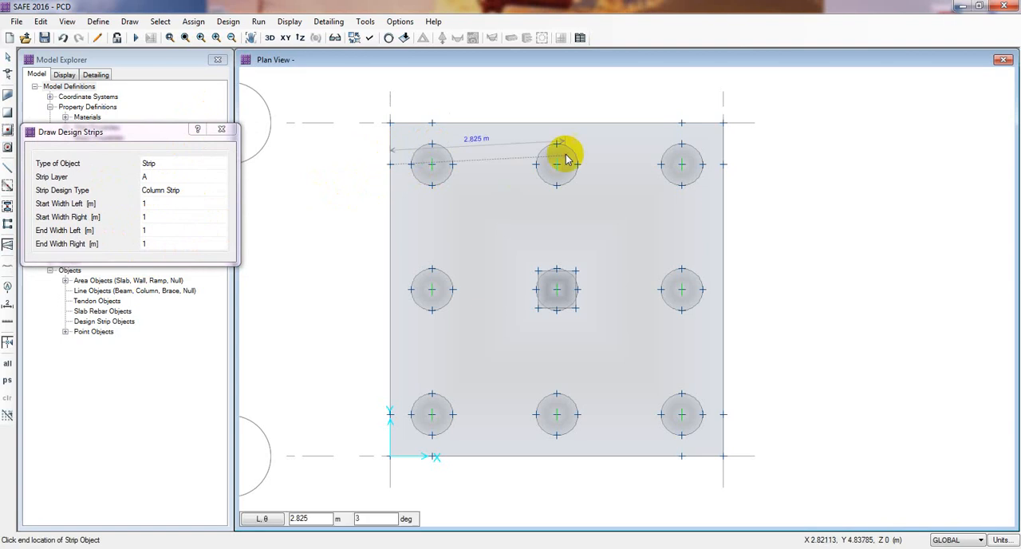
pyautogui.click(725, 165)
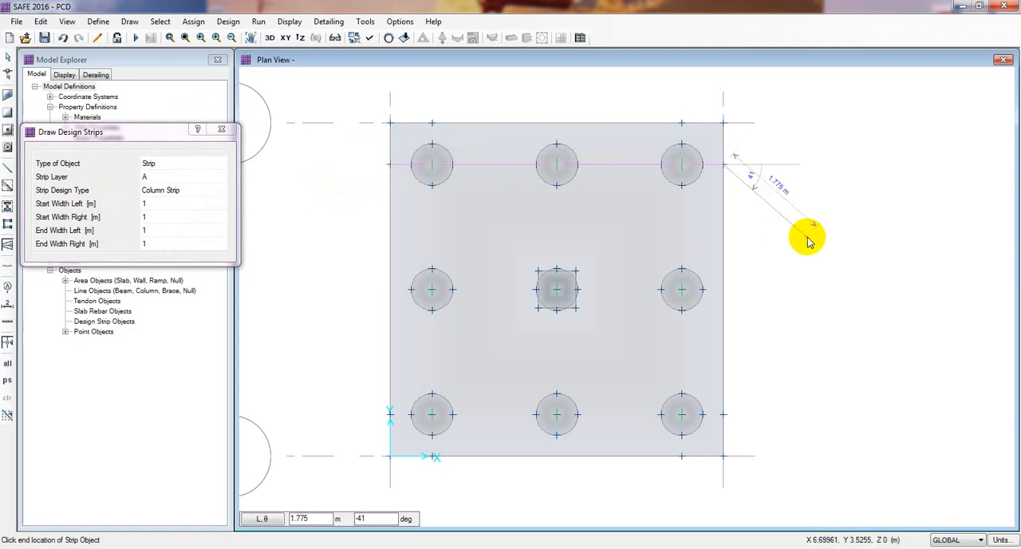
pyautogui.press('Escape')
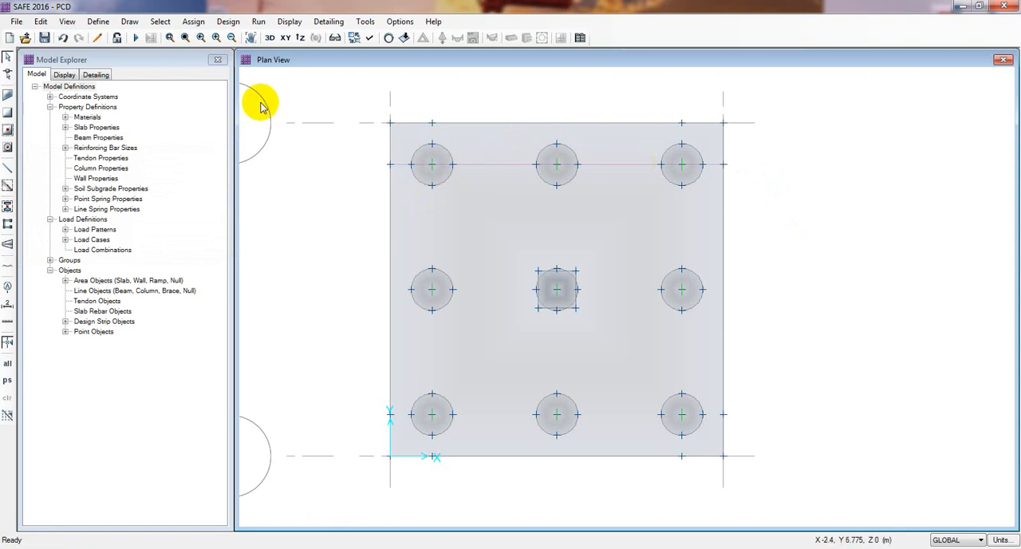
pyautogui.click(128, 22)
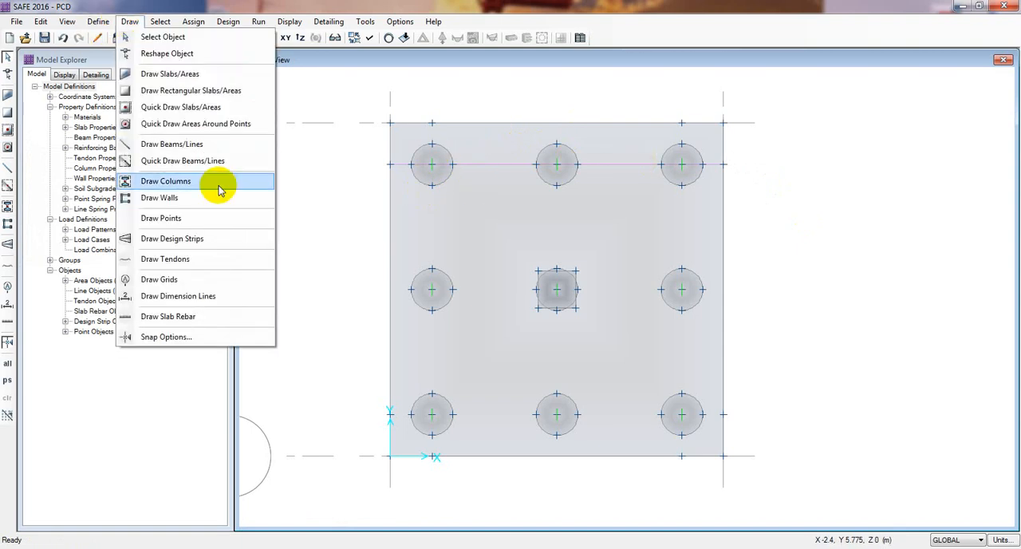
pyautogui.click(184, 242)
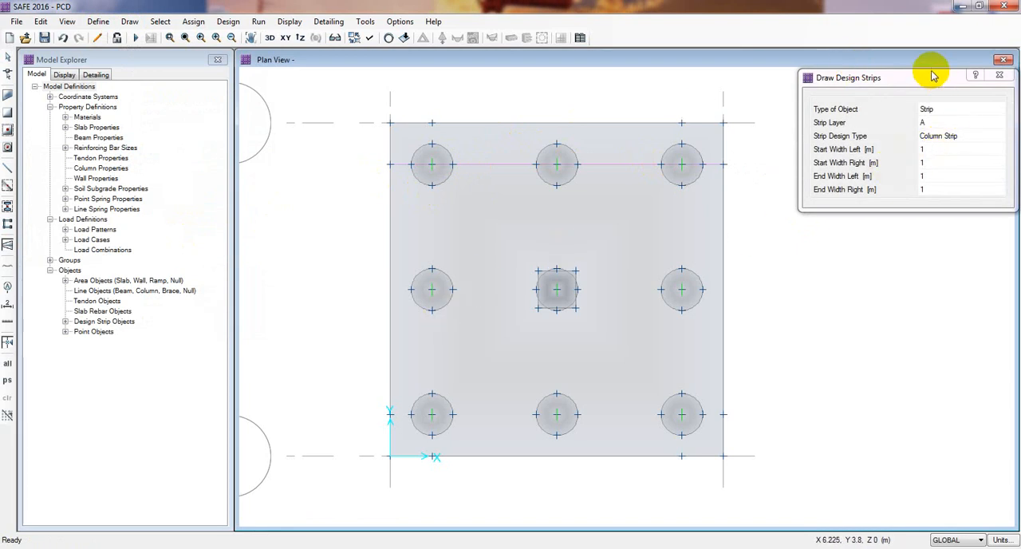
pyautogui.moveTo(932, 76); pyautogui.dragTo(907, 84)
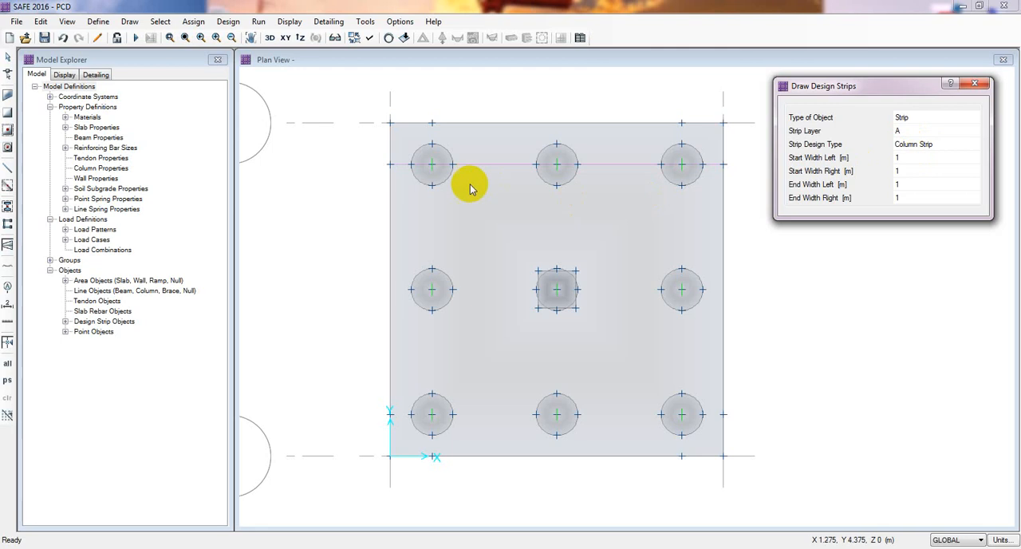
pyautogui.click(412, 162)
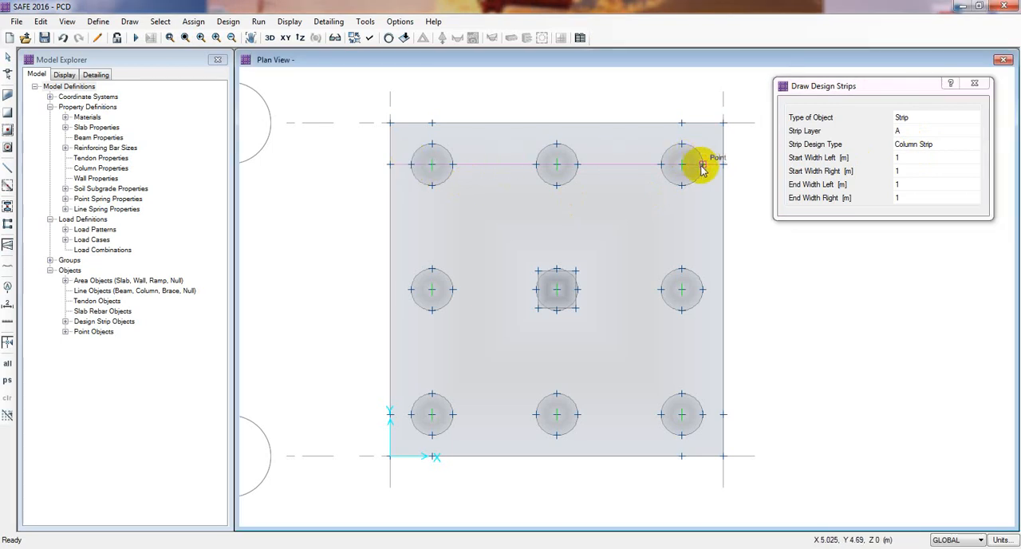
pyautogui.press('Escape')
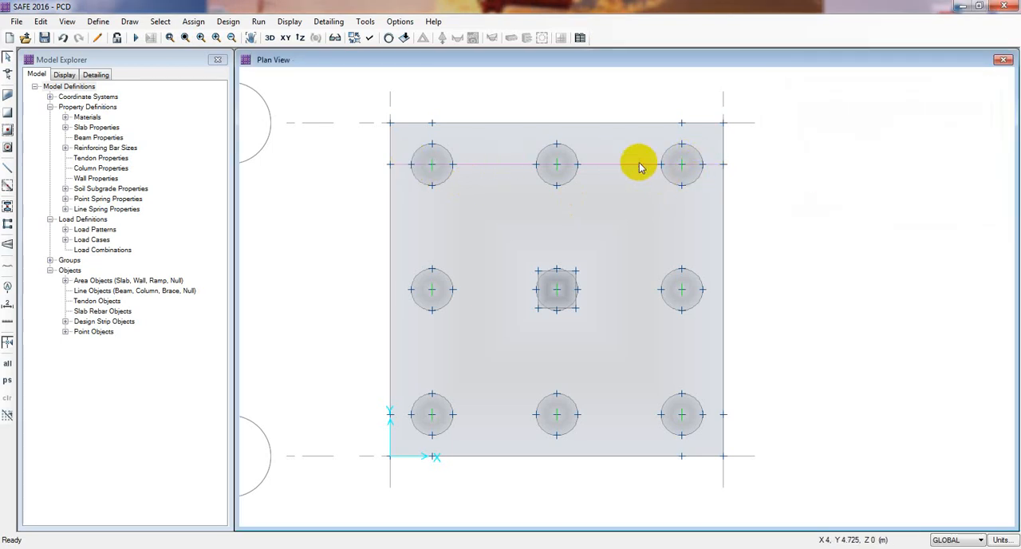
# Try to delete the design strip along the upper pile row, and undo both the deletion and that strip's drawing.
pyautogui.press('Delete')
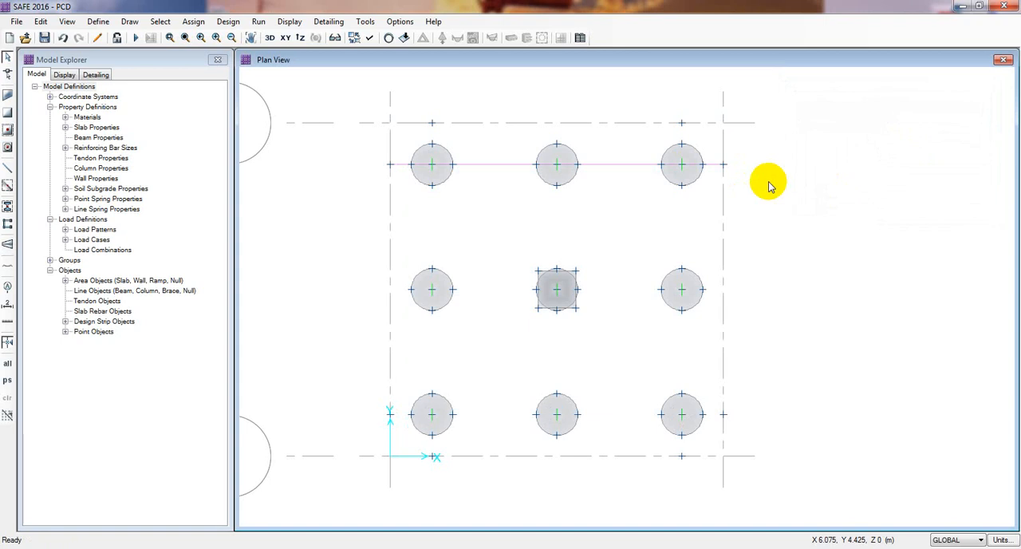
pyautogui.hotkey('ctrl', 'z')
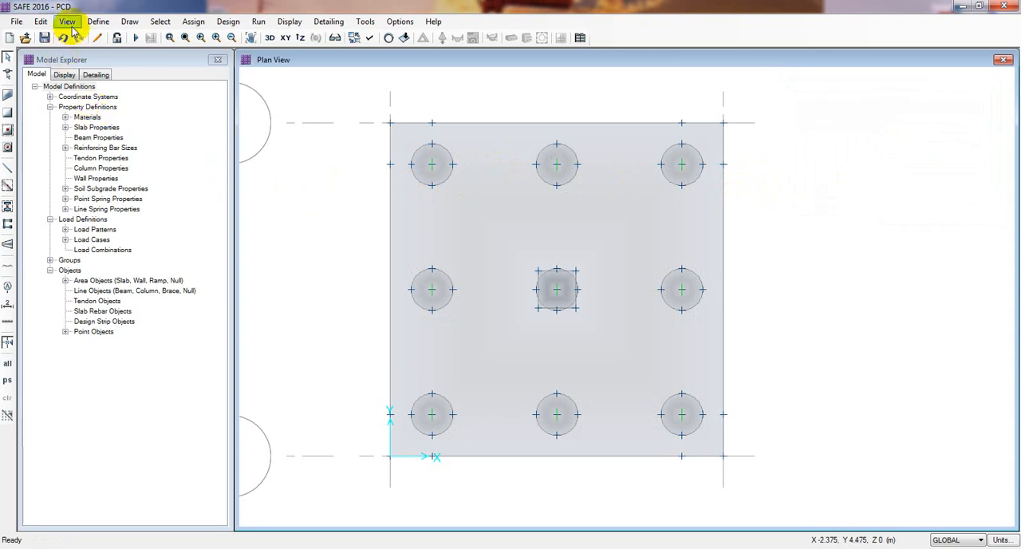
pyautogui.click(99, 22)
pyautogui.click(98, 22)
# Draw a layer A column strip, 1 m wide on each side, through the middle pile row from the slab's left edge to its right edge.
pyautogui.click(128, 23)
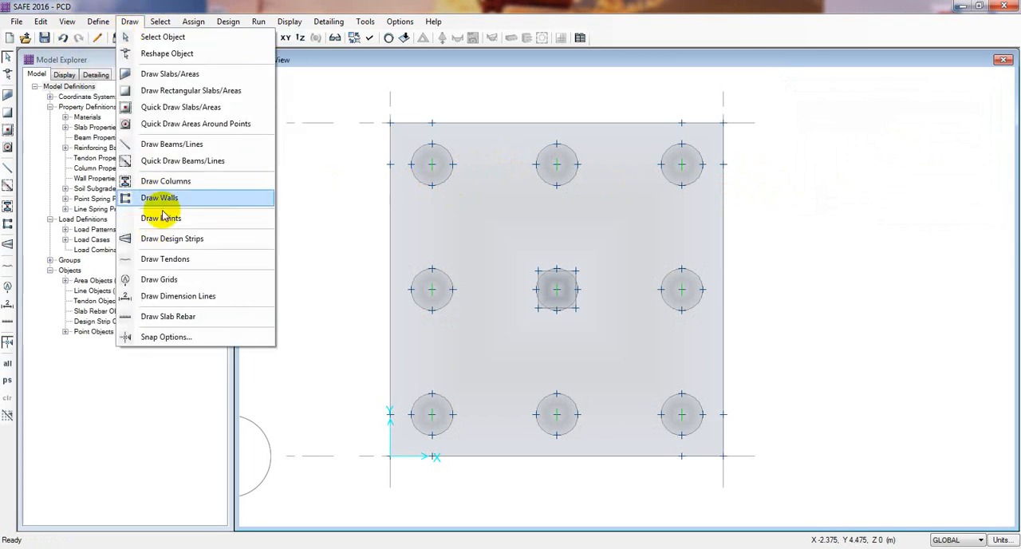
pyautogui.click(171, 238)
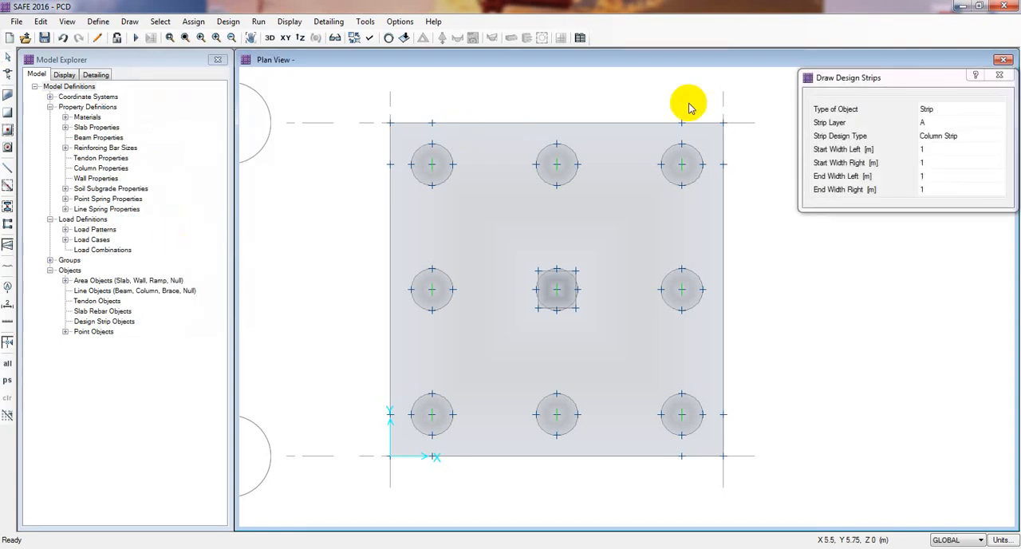
pyautogui.moveTo(847, 72); pyautogui.dragTo(852, 70)
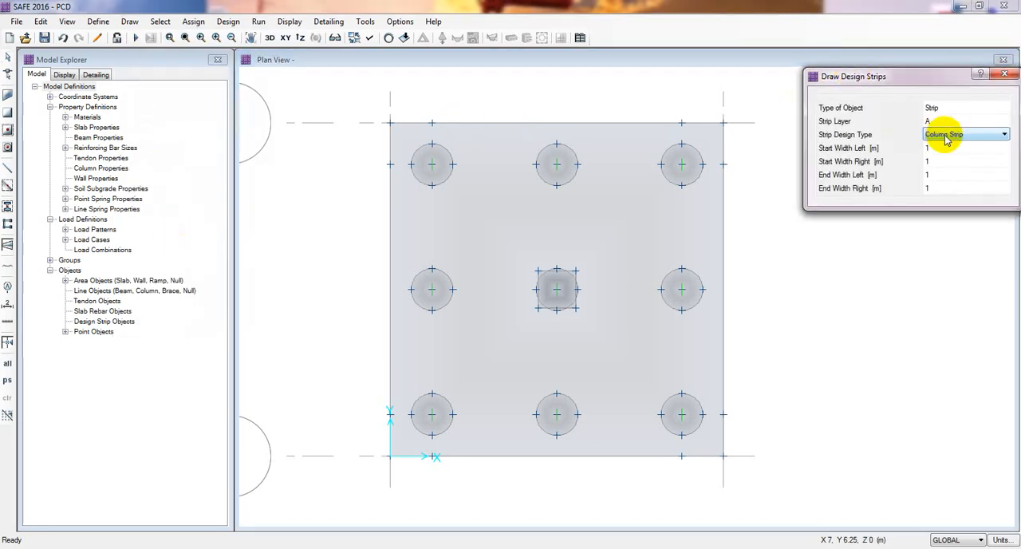
pyautogui.click(391, 293)
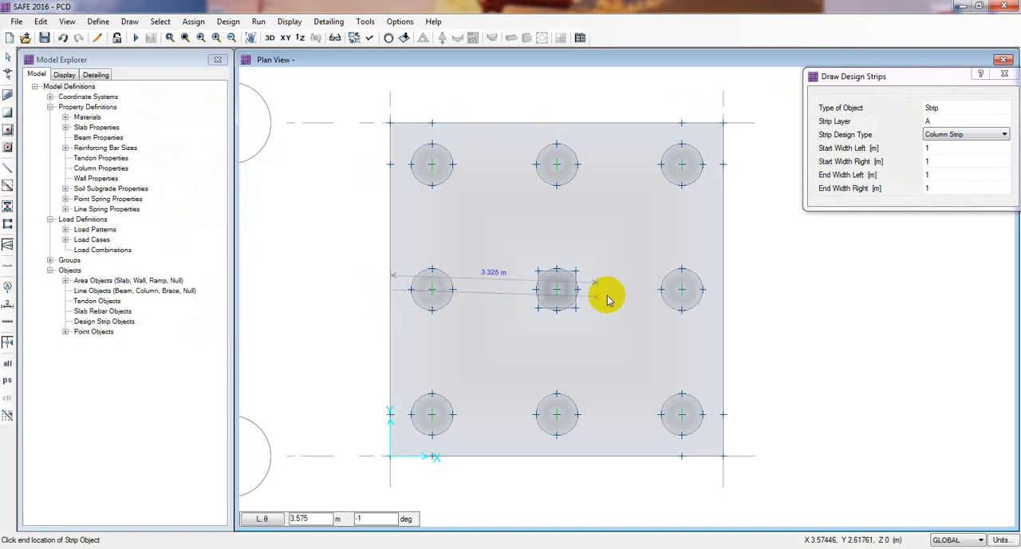
pyautogui.click(723, 291)
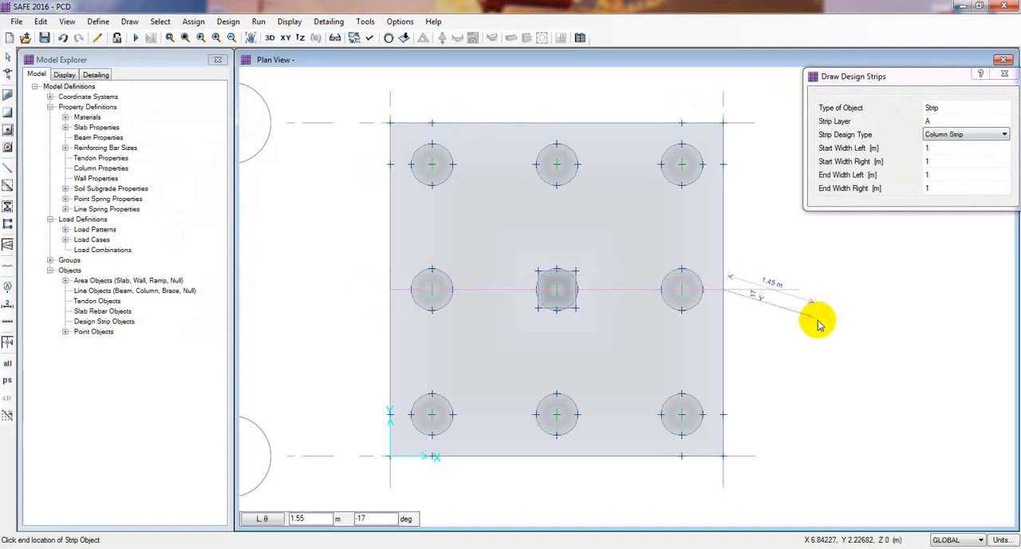
pyautogui.press('Escape')
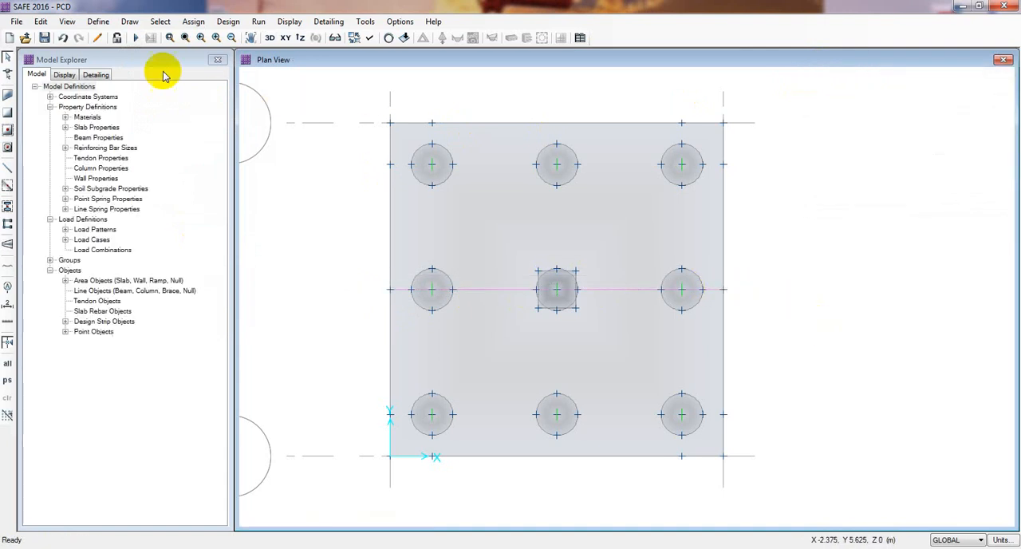
# Draw a layer B column strip with 1 m side widths through the middle pile column, from the slab's bottom edge to its top edge.
pyautogui.click(139, 24)
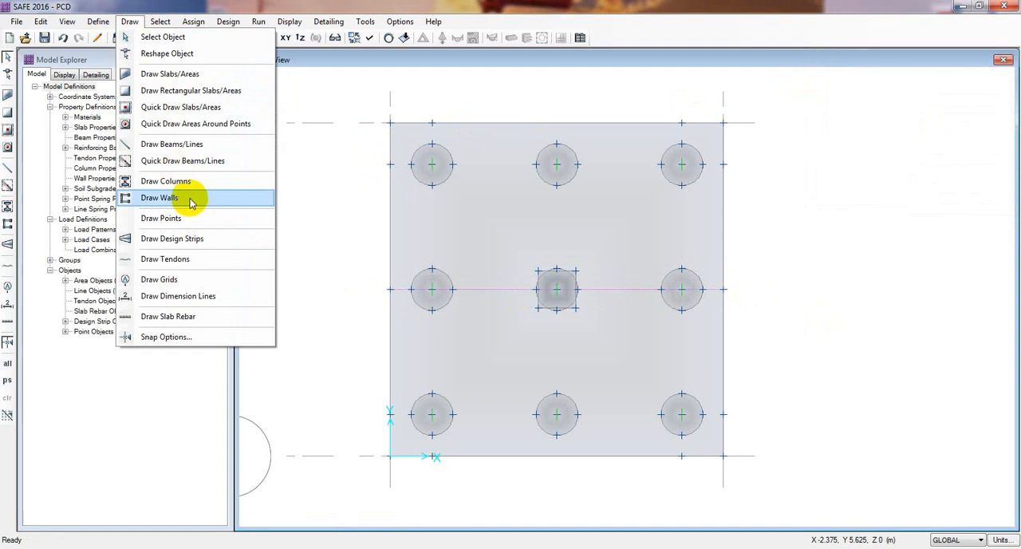
pyautogui.click(191, 237)
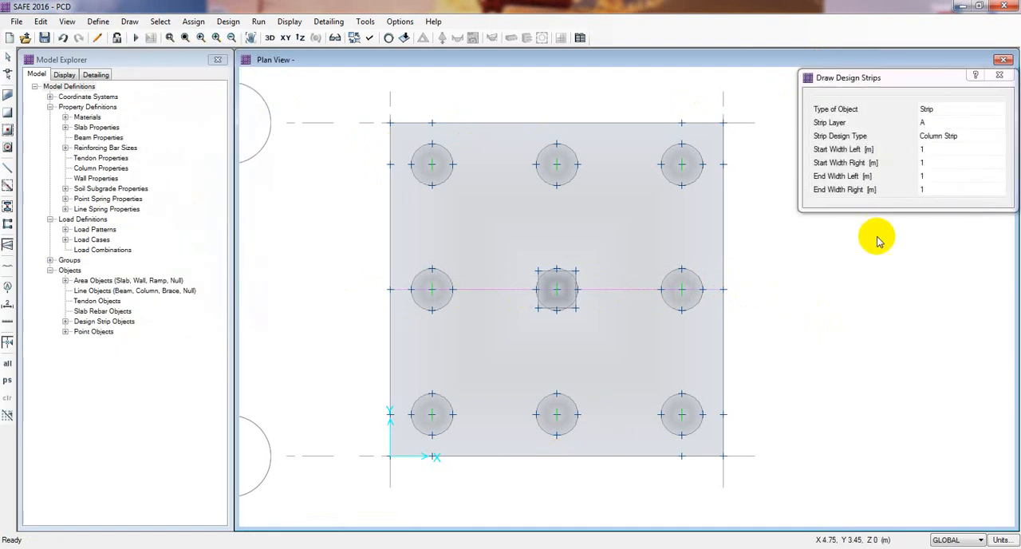
pyautogui.click(962, 124)
pyautogui.click(963, 128)
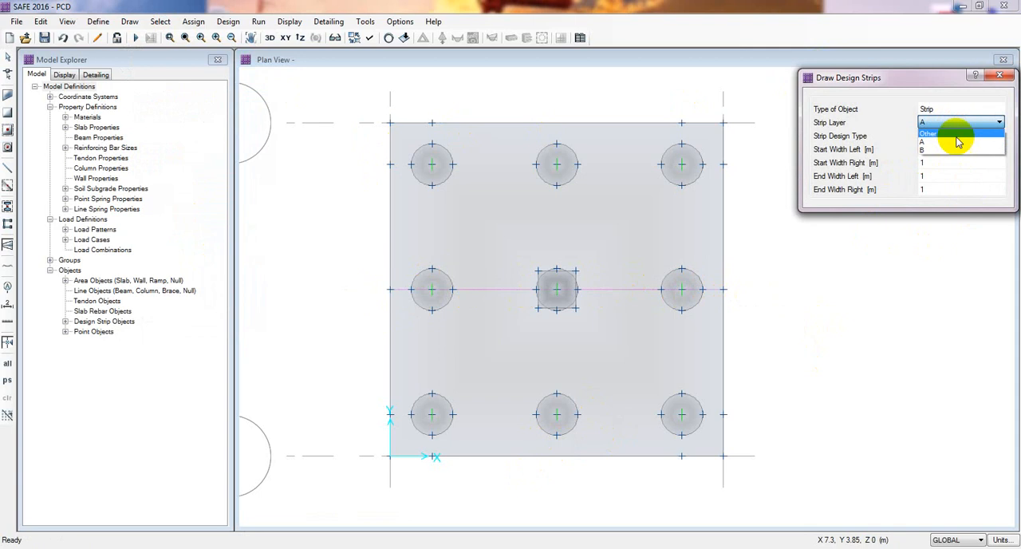
pyautogui.click(956, 147)
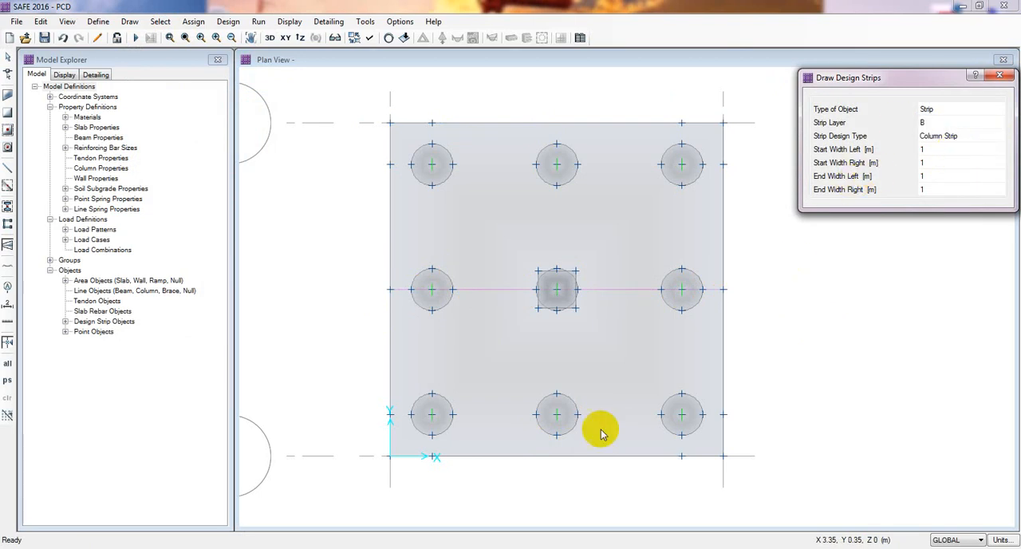
pyautogui.click(545, 457)
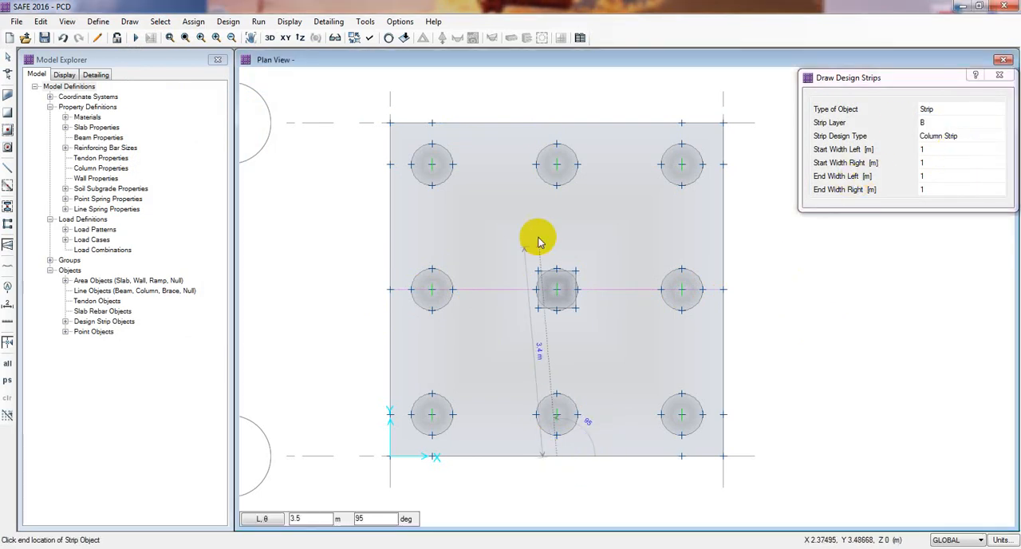
pyautogui.click(556, 125)
pyautogui.press('Escape')
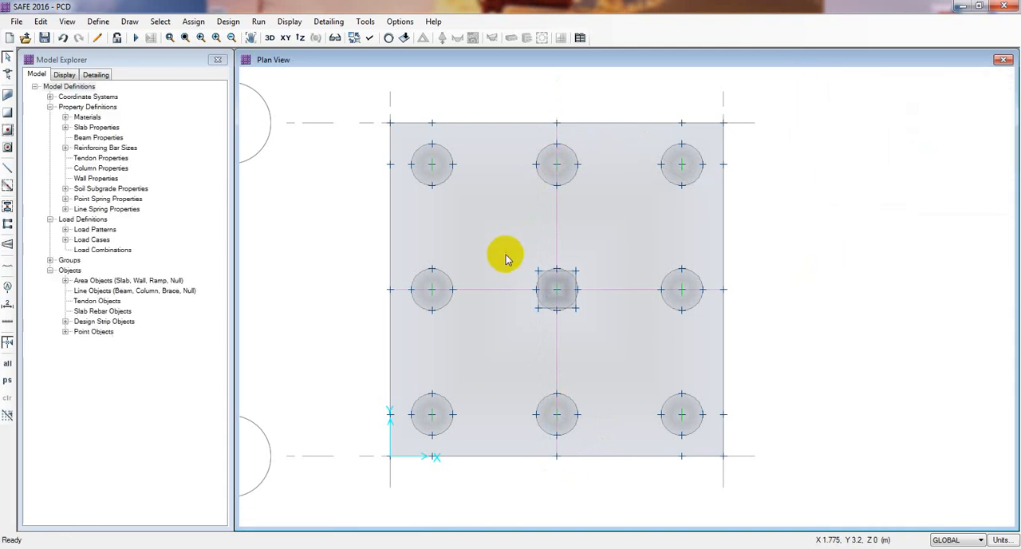
# Set up design strip drawing with strip layer A and the Middle Strip design type.
pyautogui.click(132, 23)
pyautogui.click(189, 239)
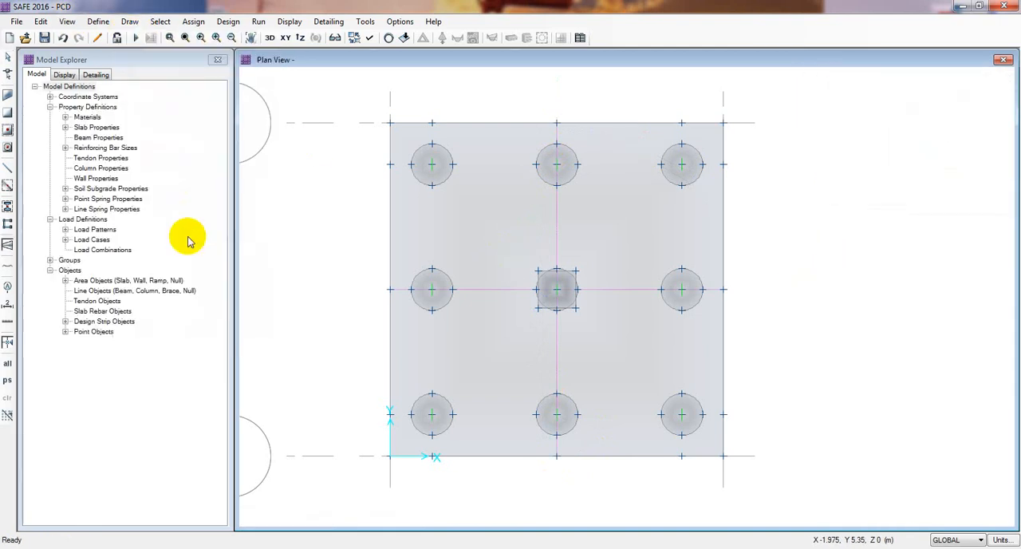
pyautogui.click(946, 124)
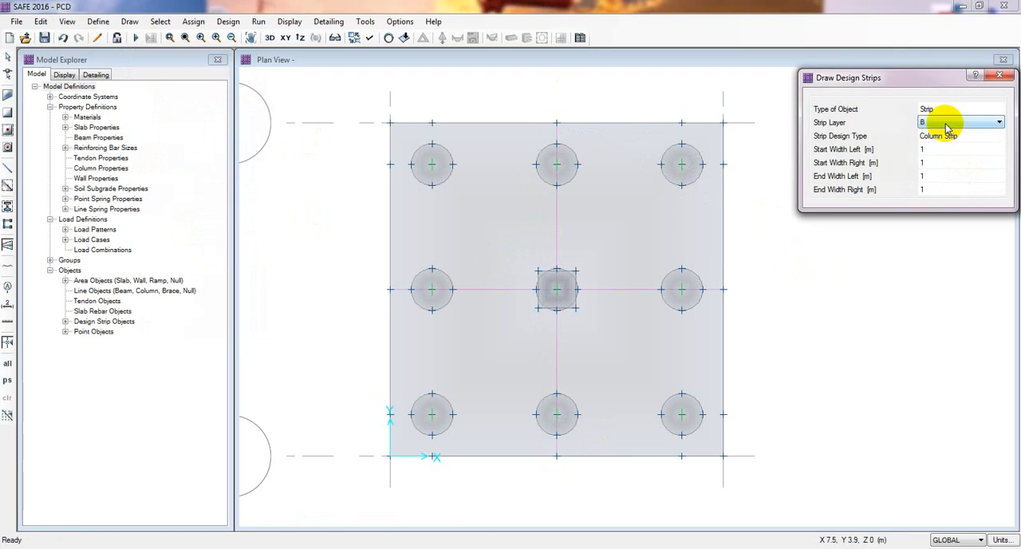
pyautogui.click(947, 123)
pyautogui.click(949, 136)
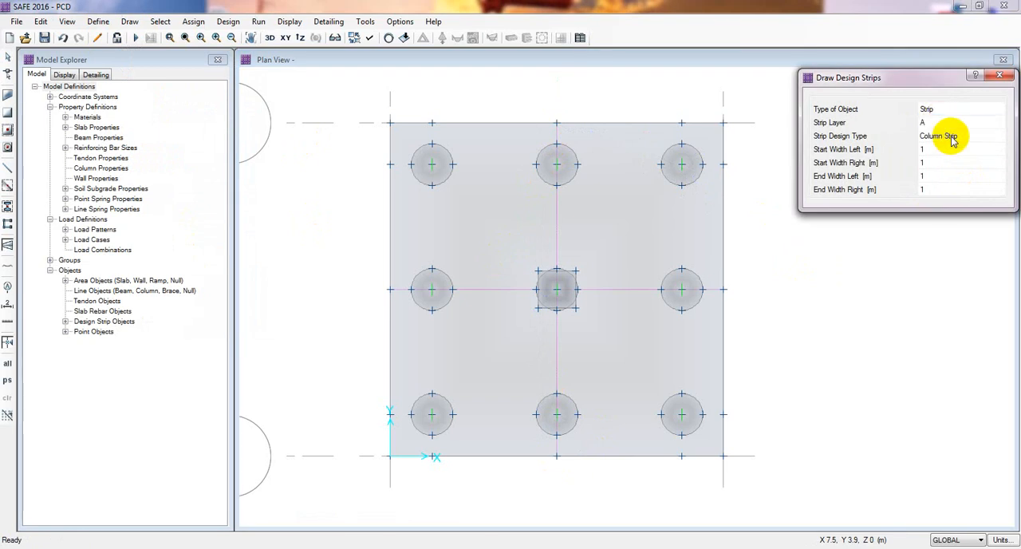
pyautogui.click(950, 137)
pyautogui.click(952, 139)
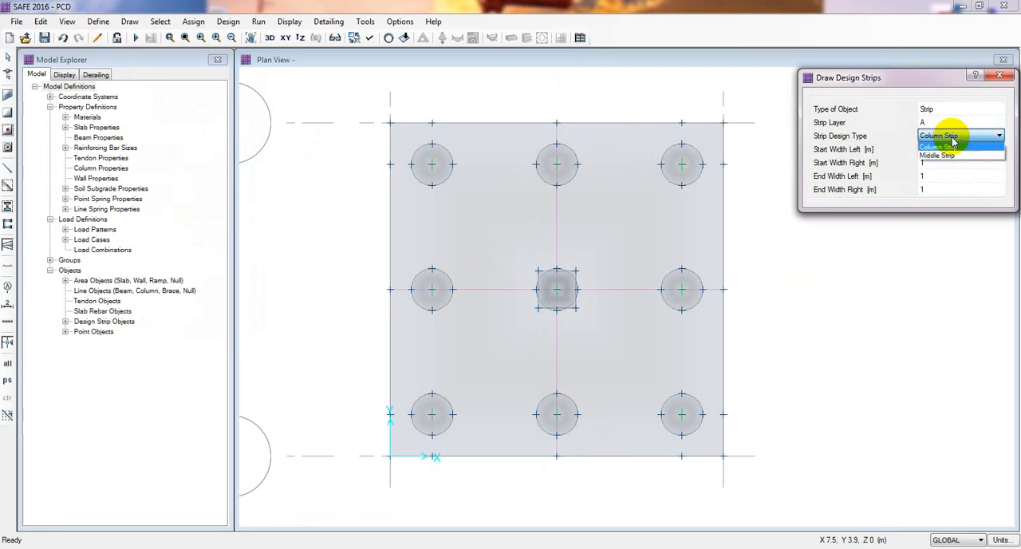
pyautogui.click(954, 155)
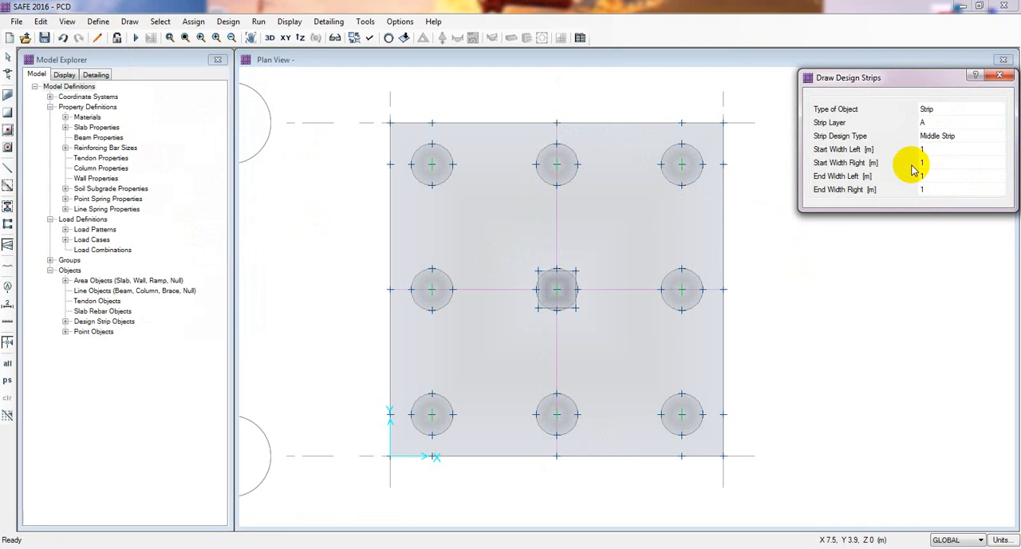
# Try to draw a layer A middle strip through the upper pile row, from the slab's left edge point to its right edge point.
pyautogui.moveTo(879, 78); pyautogui.dragTo(868, 76)
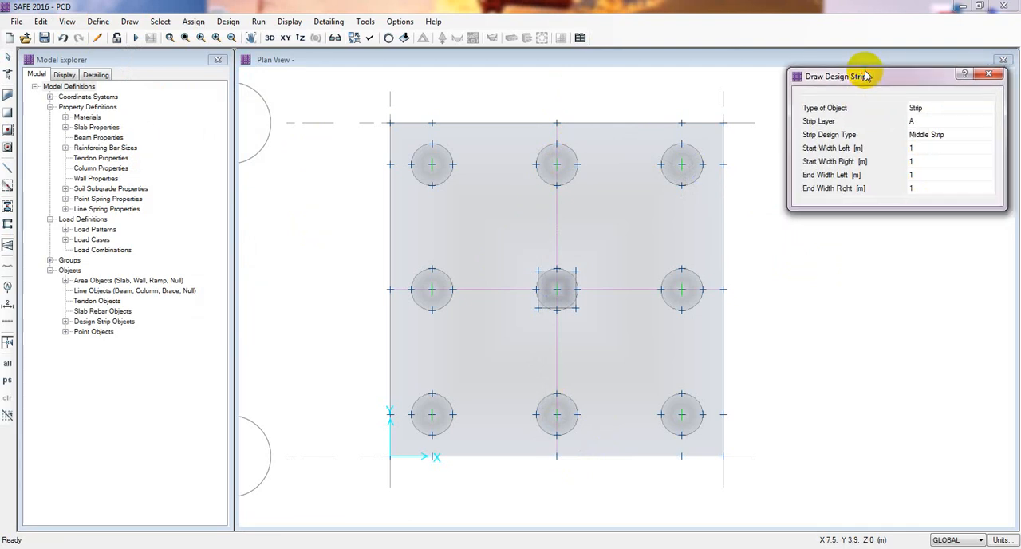
pyautogui.click(390, 166)
pyautogui.click(723, 165)
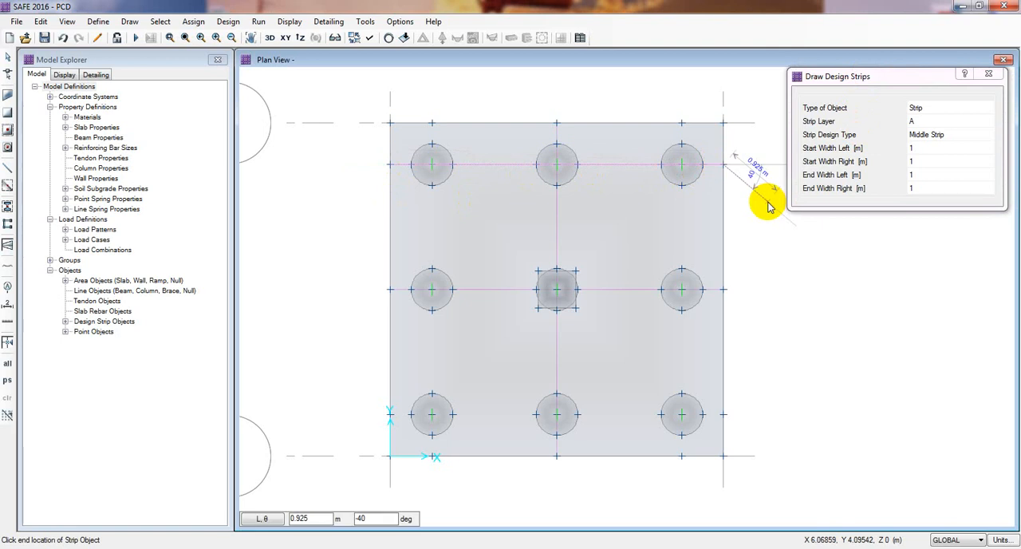
pyautogui.click(768, 202)
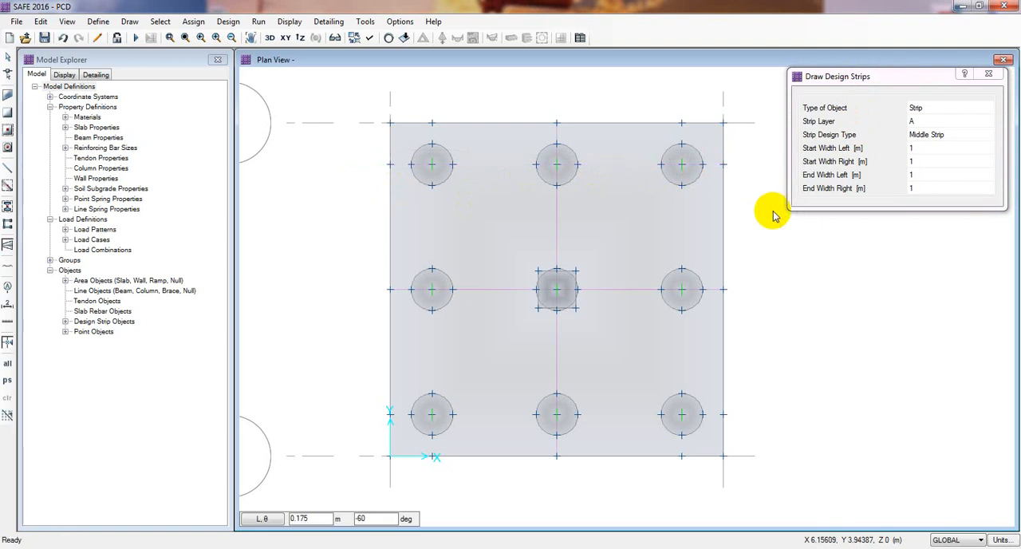
pyautogui.press('Escape')
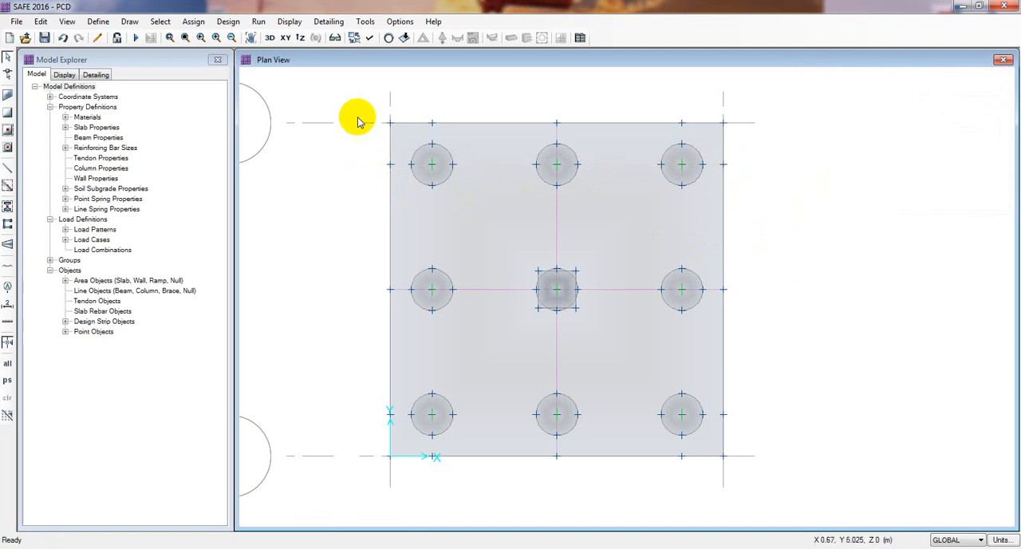
# Draw a layer A middle strip with 1 m side widths through the upper pile row, from the slab's left edge to its right edge.
pyautogui.click(128, 24)
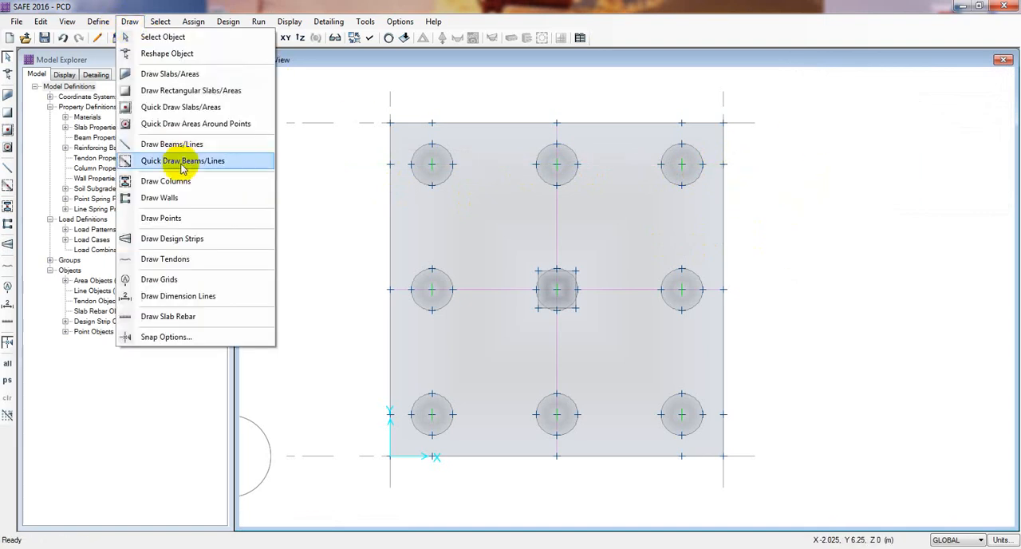
pyautogui.click(194, 238)
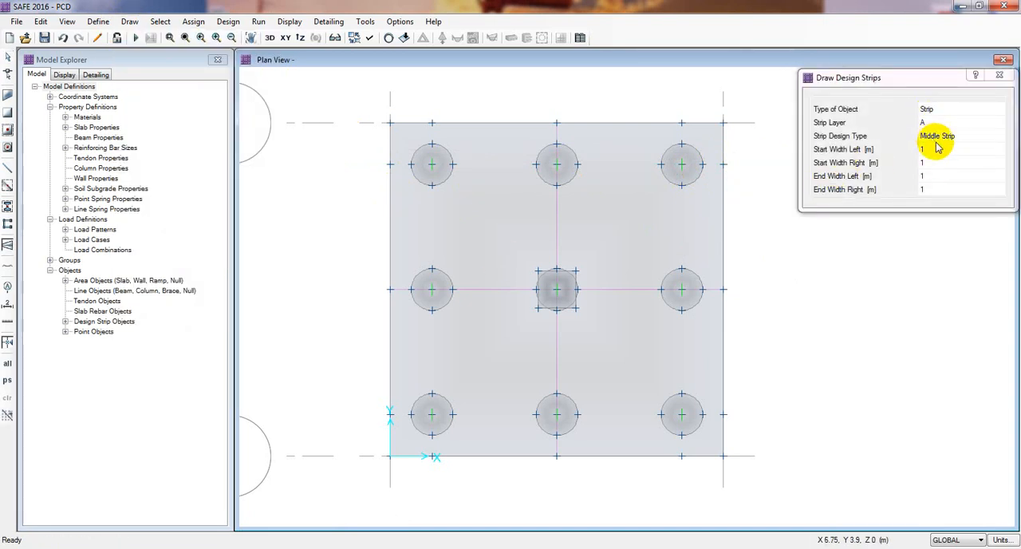
pyautogui.click(390, 164)
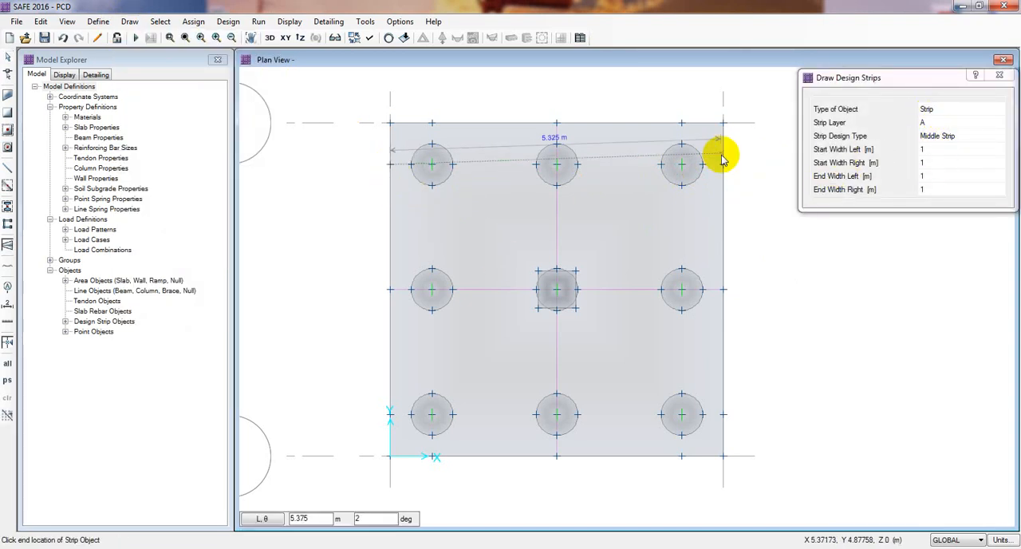
pyautogui.click(724, 165)
pyautogui.press('Escape')
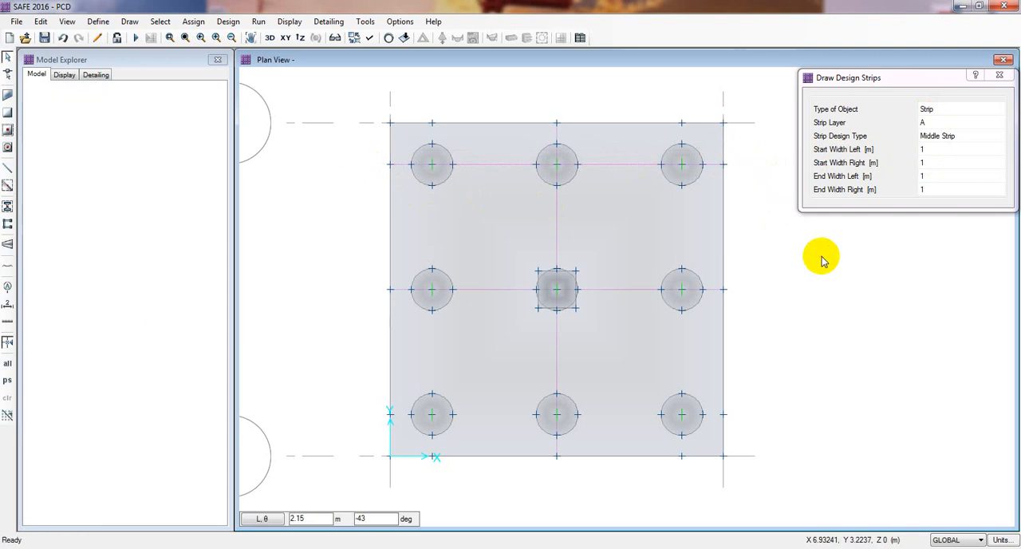
# Draw a layer A middle strip with 1 m side widths through the lower pile row, from the slab's left edge to its right edge.
pyautogui.click(134, 22)
pyautogui.click(194, 237)
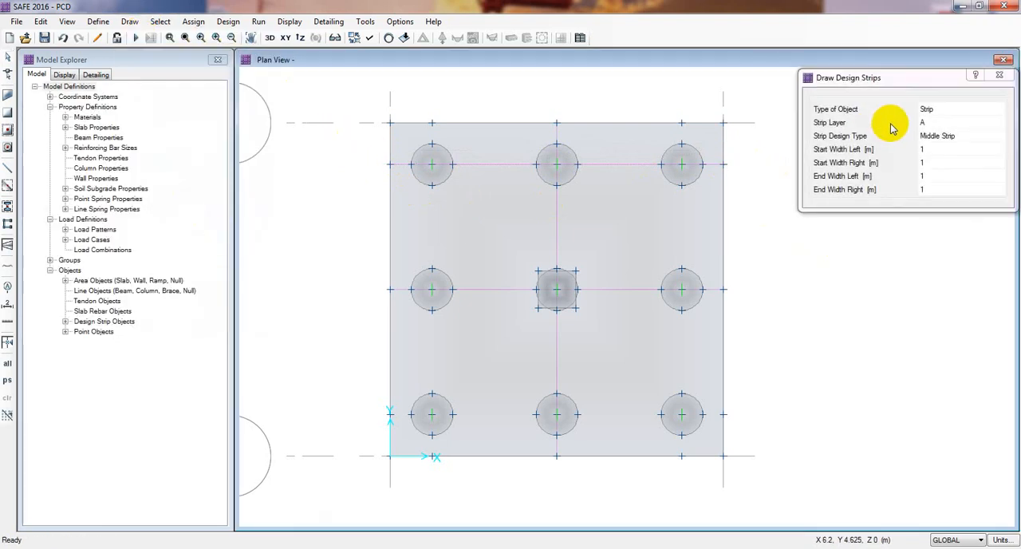
pyautogui.click(391, 415)
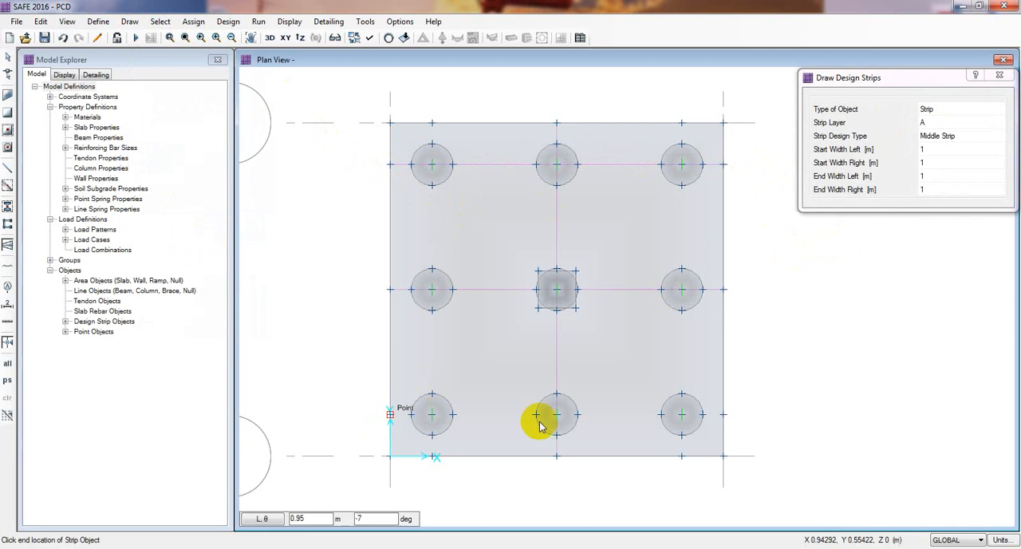
pyautogui.click(723, 415)
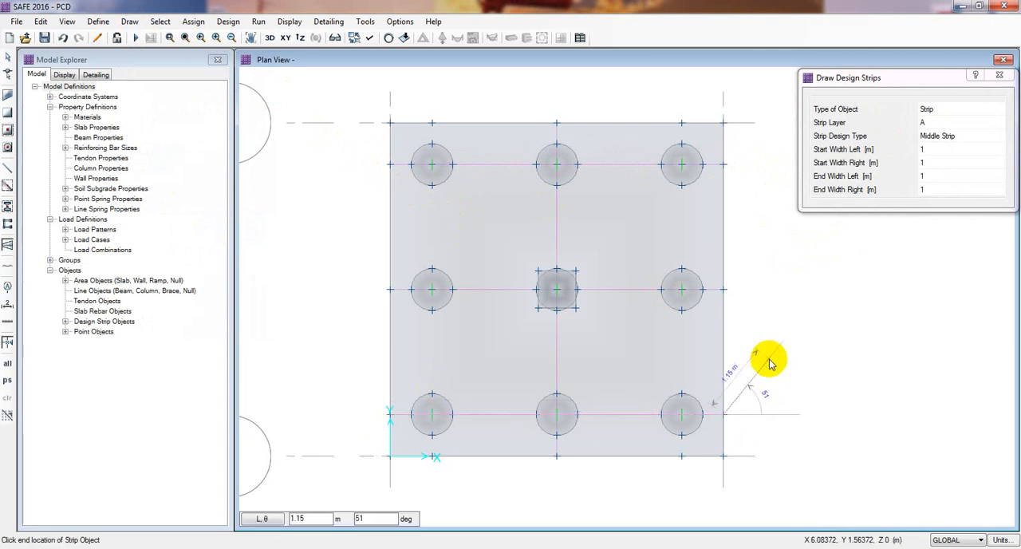
pyautogui.press('Escape')
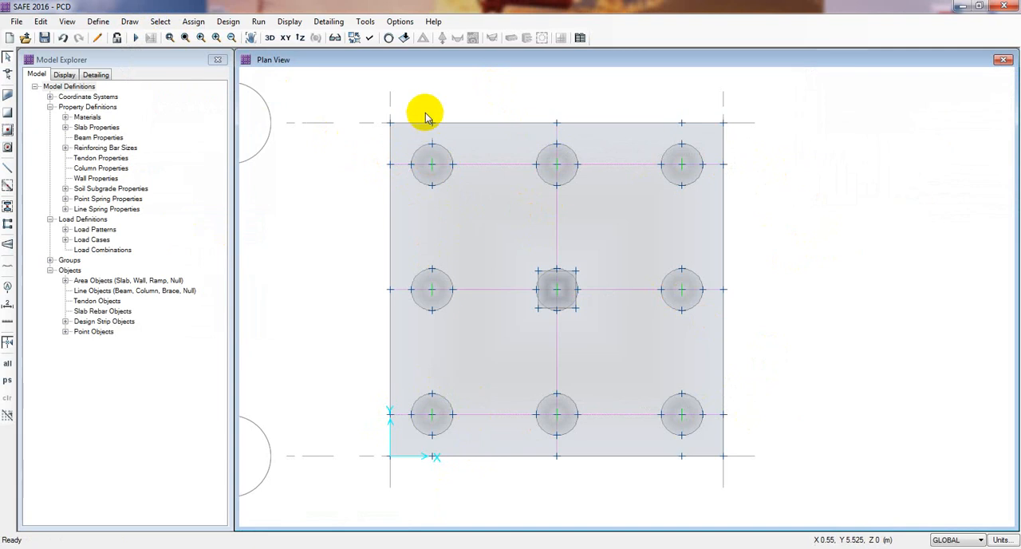
# Draw a layer B middle strip with 1 m side widths through the left pile column, from the slab's top edge to its bottom edge.
pyautogui.click(126, 22)
pyautogui.click(137, 235)
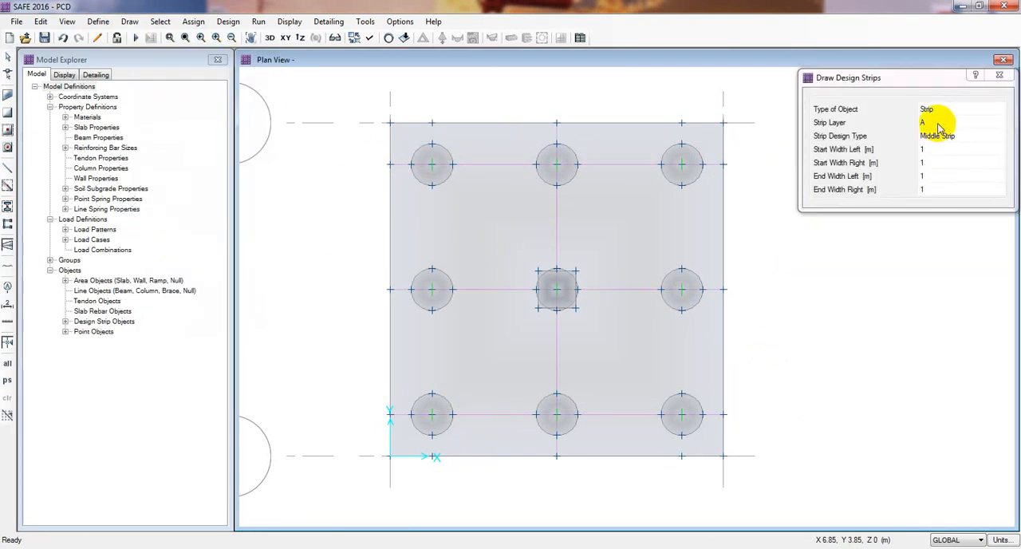
pyautogui.click(938, 122)
pyautogui.click(942, 127)
pyautogui.click(946, 145)
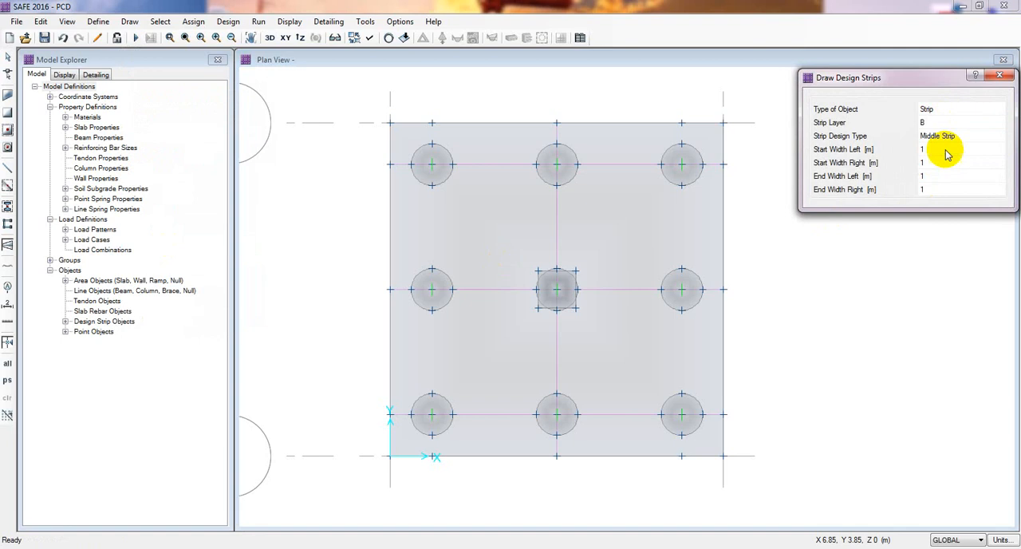
pyautogui.click(431, 124)
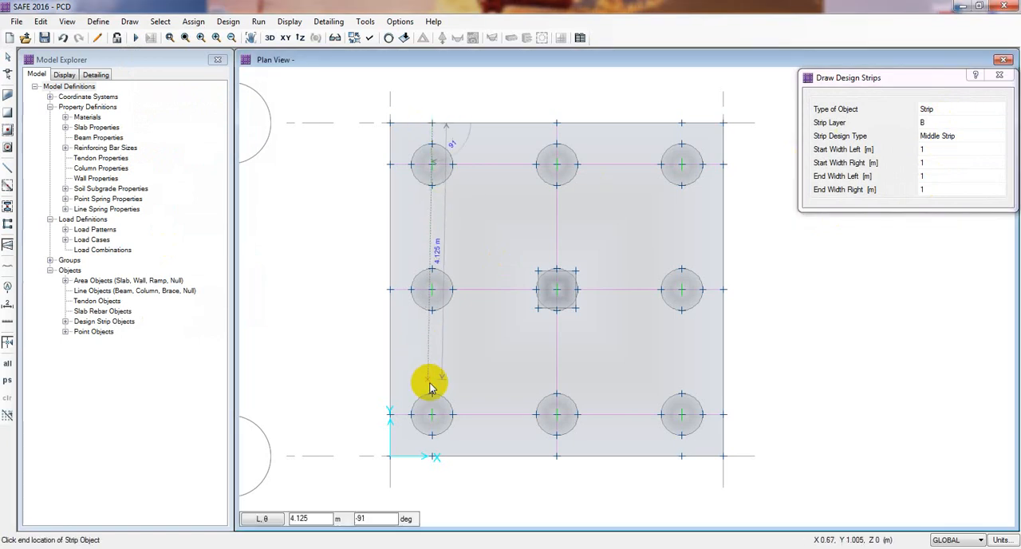
pyautogui.click(432, 456)
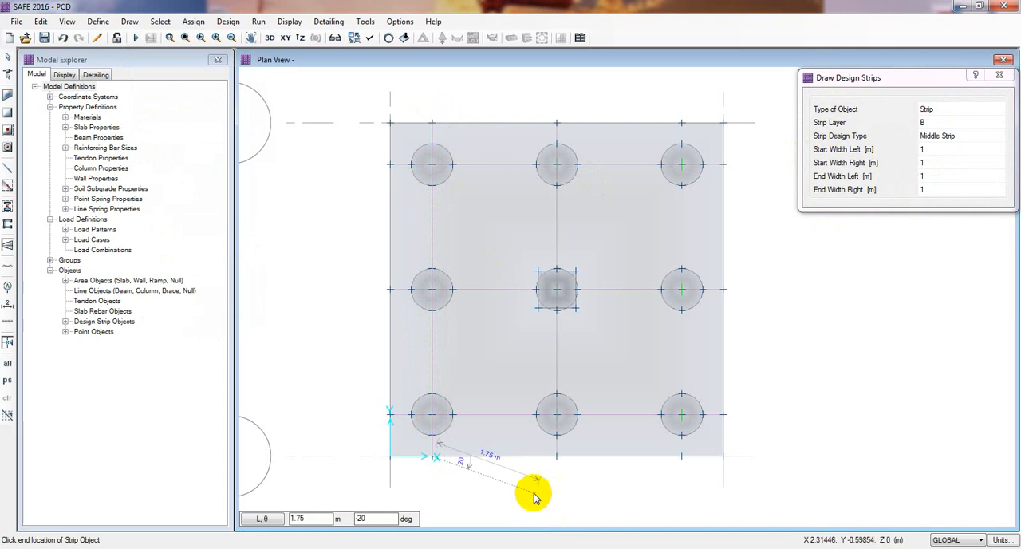
pyautogui.press('Escape')
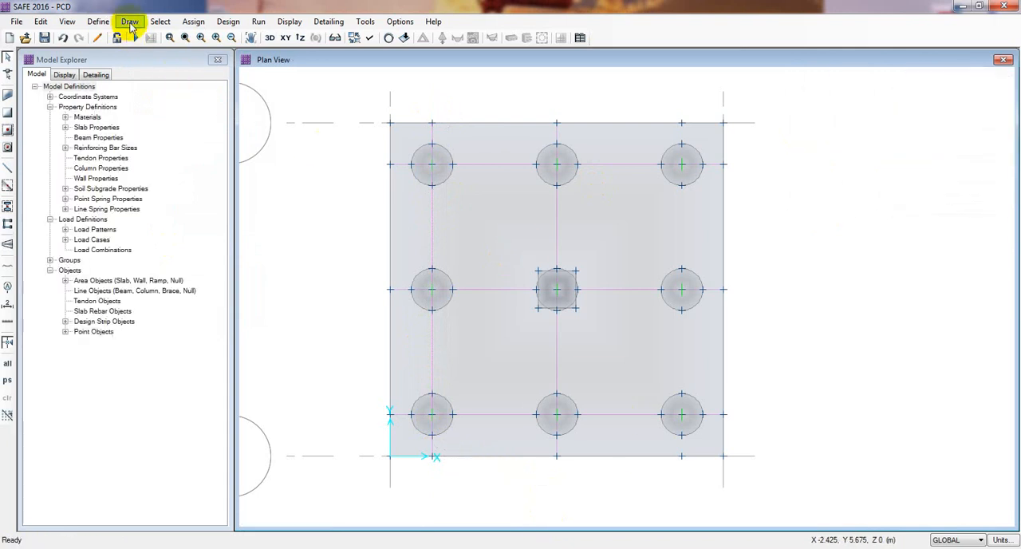
# Draw a layer B middle strip with 1 m side widths through the right pile column, from the slab's top edge to its bottom edge.
pyautogui.click(131, 22)
pyautogui.click(191, 237)
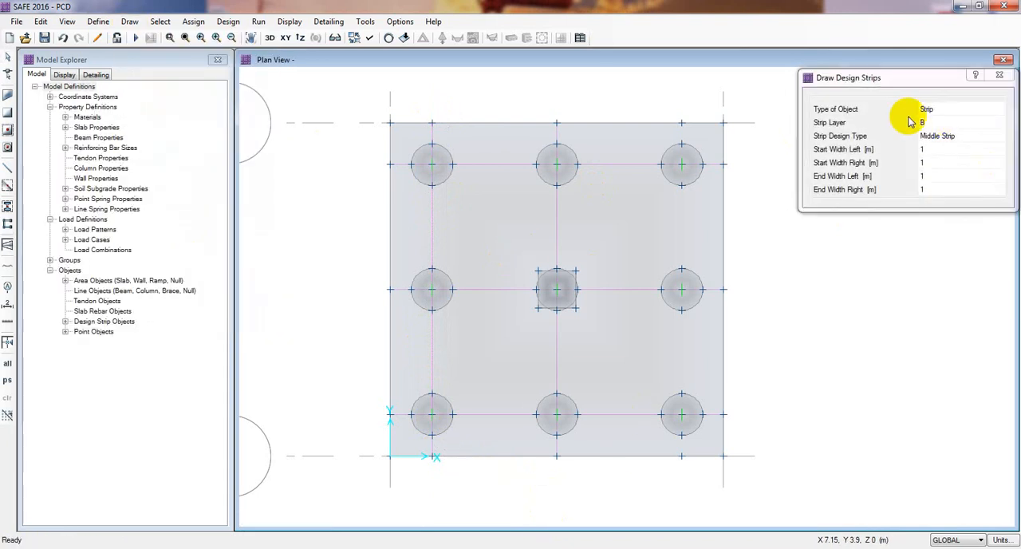
pyautogui.click(687, 469)
pyautogui.press('Escape')
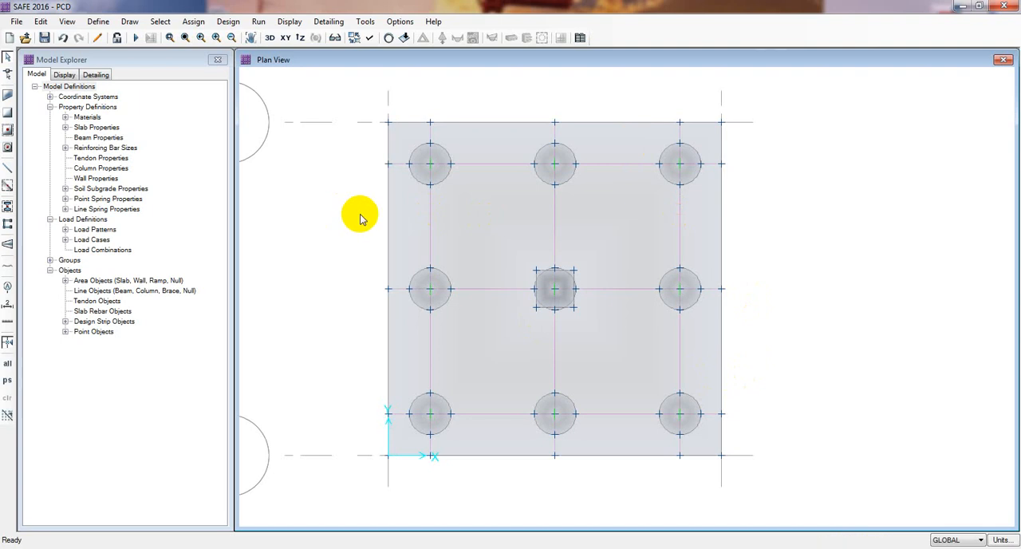
# Run the analysis and design of the pile cap and inspect the dead load displacement contours.
pyautogui.click(145, 39)
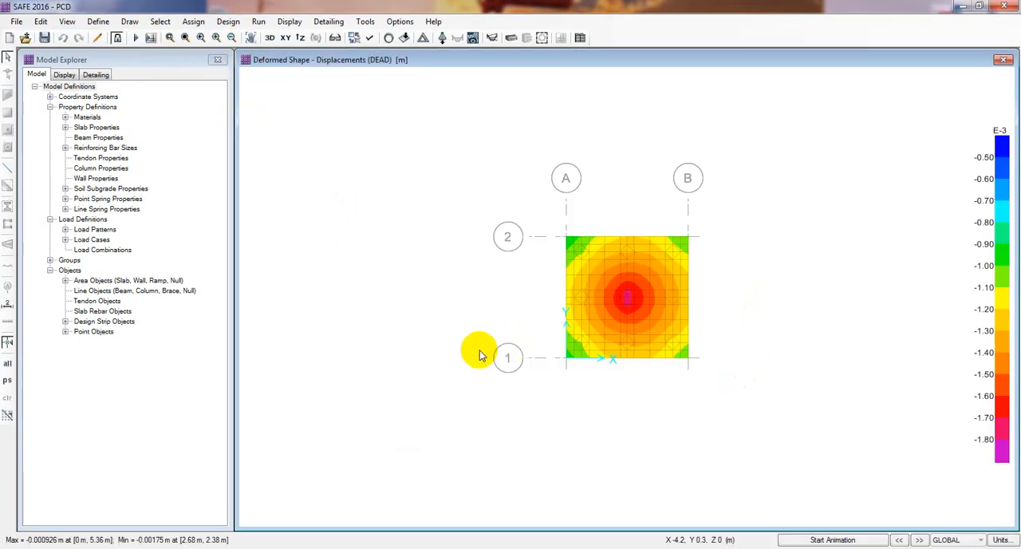
pyautogui.scroll(2, 580, 296)
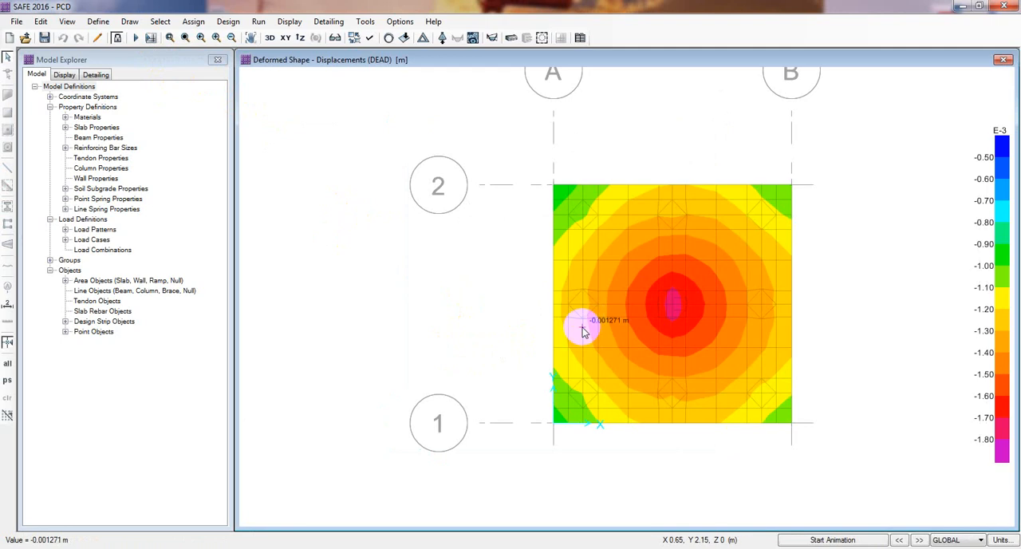
pyautogui.scroll(1, 536, 343)
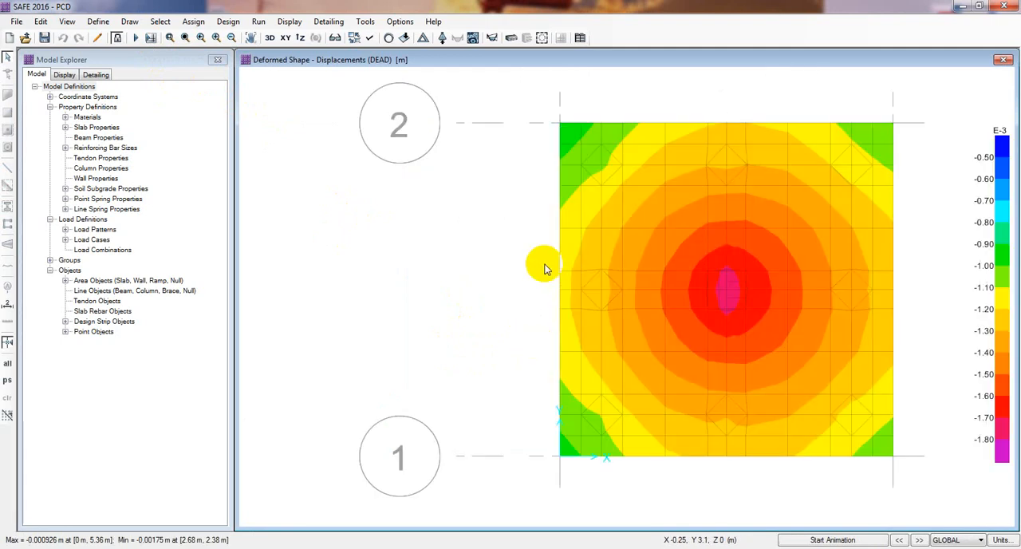
# Review the minimum slab cover and preferred bar size in the design preferences and accept them.
pyautogui.click(227, 22)
pyautogui.click(254, 34)
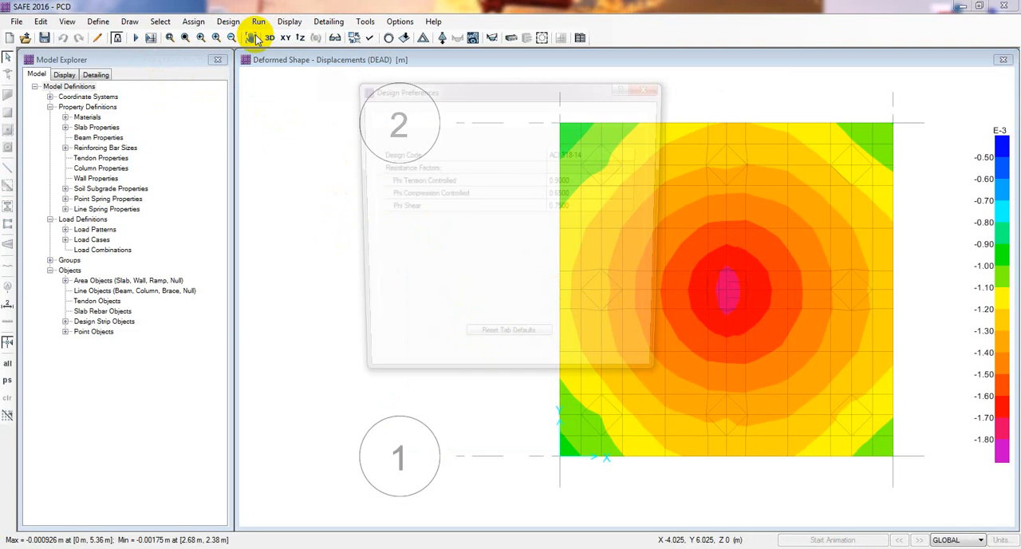
pyautogui.click(421, 117)
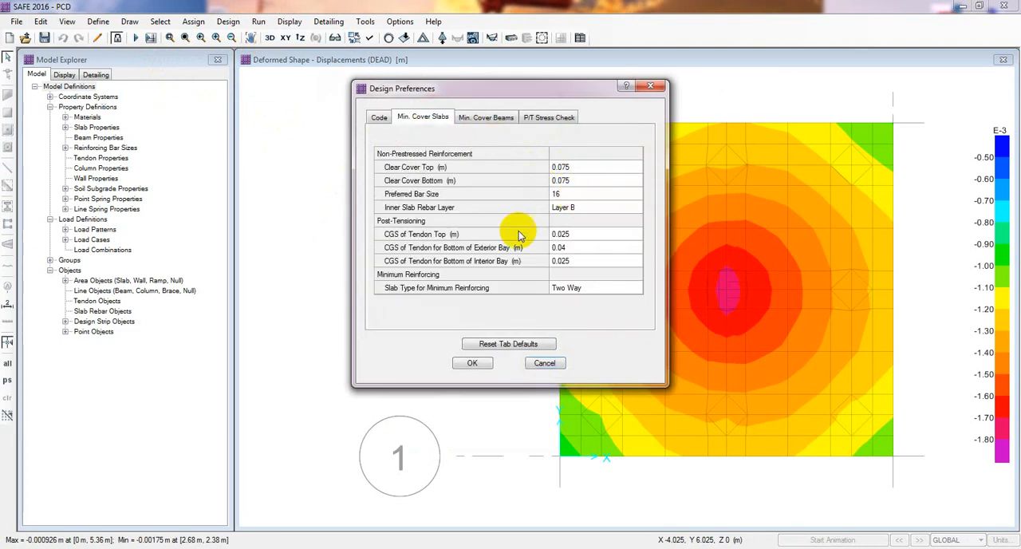
pyautogui.click(474, 363)
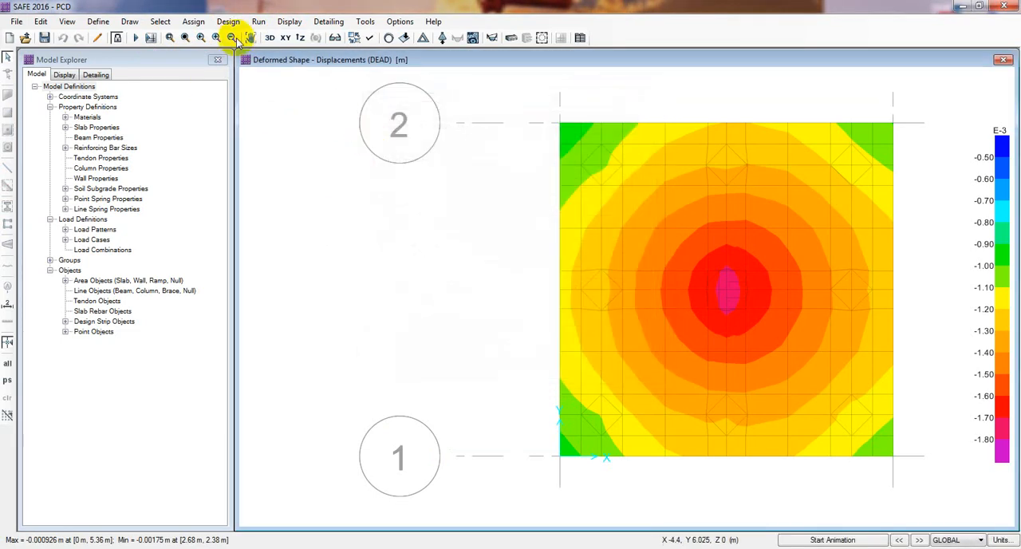
# Display the layer A strip moment diagrams for the DEAD load case with filled diagrams.
pyautogui.click(287, 24)
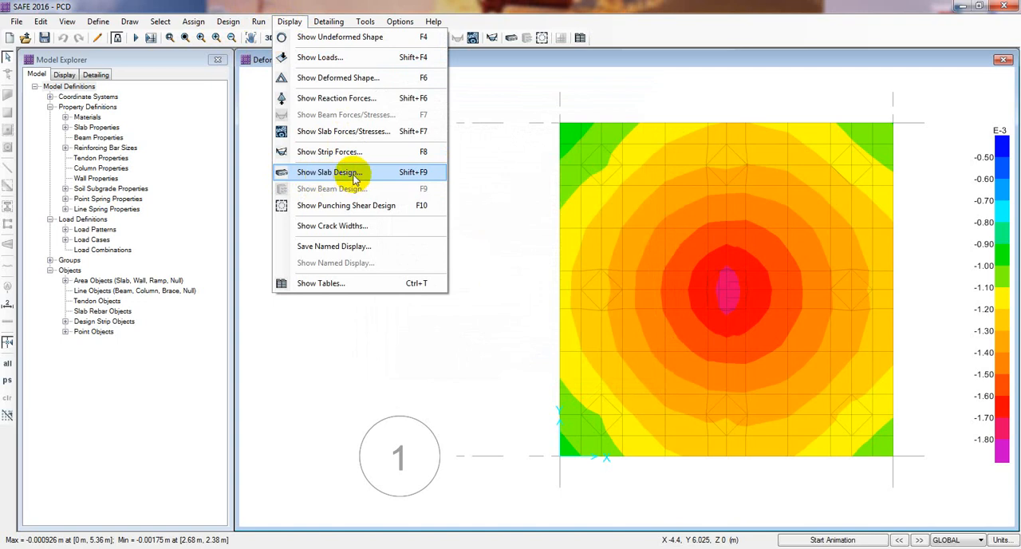
pyautogui.click(312, 157)
pyautogui.moveTo(547, 114); pyautogui.dragTo(391, 93)
pyautogui.moveTo(326, 88); pyautogui.dragTo(288, 49)
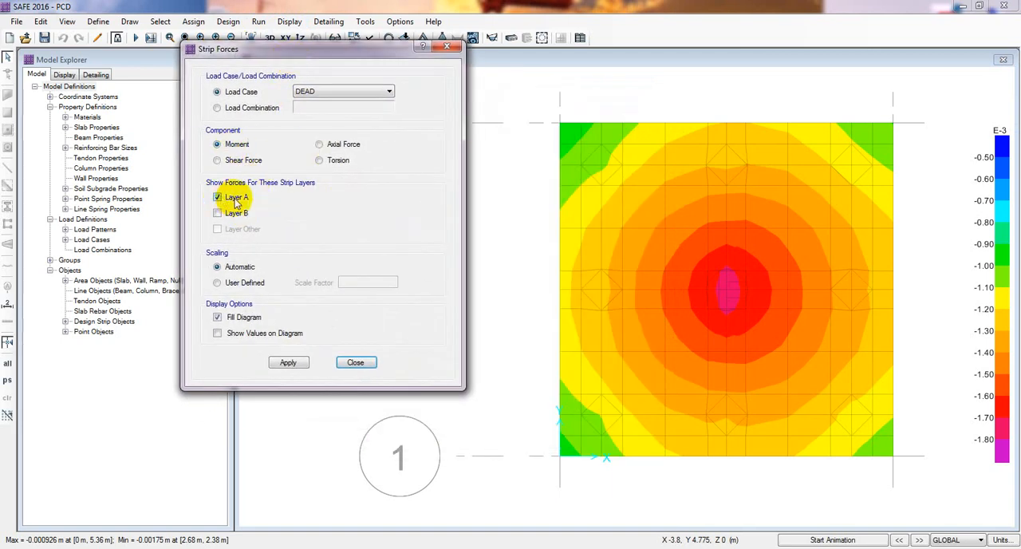
pyautogui.click(288, 362)
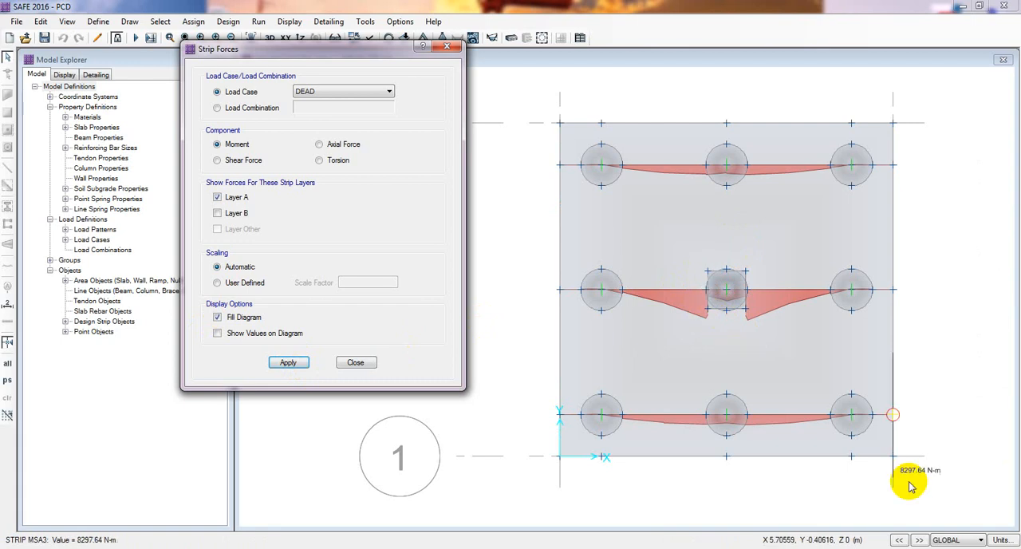
# Switch the model to the consistent units KN, m, C and inspect the layer A strip moments.
pyautogui.click(999, 540)
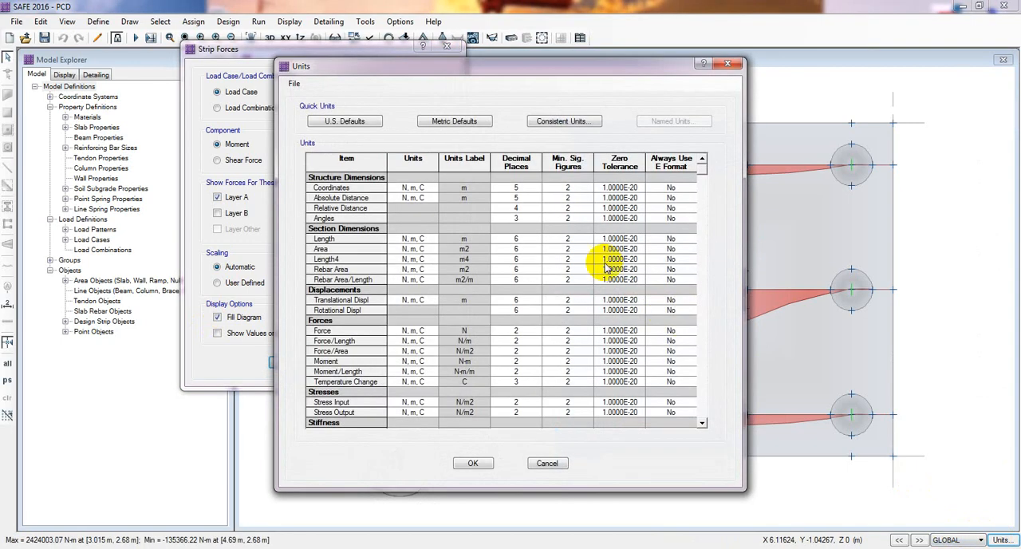
pyautogui.click(562, 122)
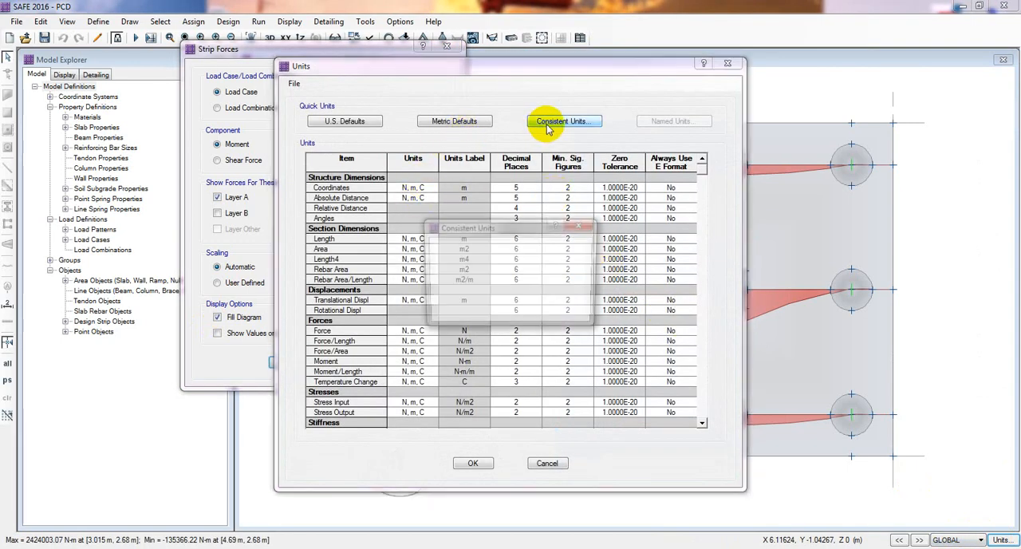
pyautogui.click(486, 269)
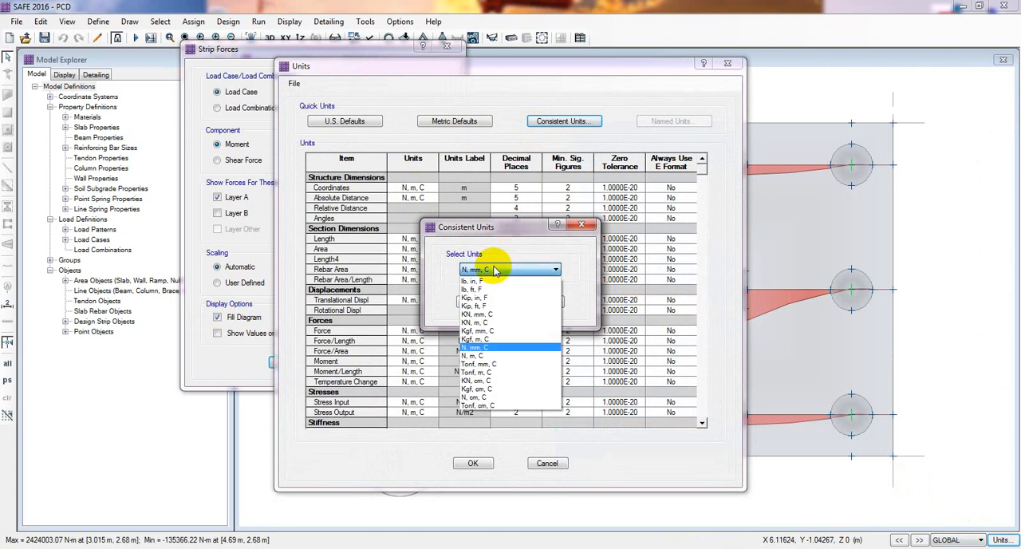
pyautogui.click(481, 322)
pyautogui.click(471, 302)
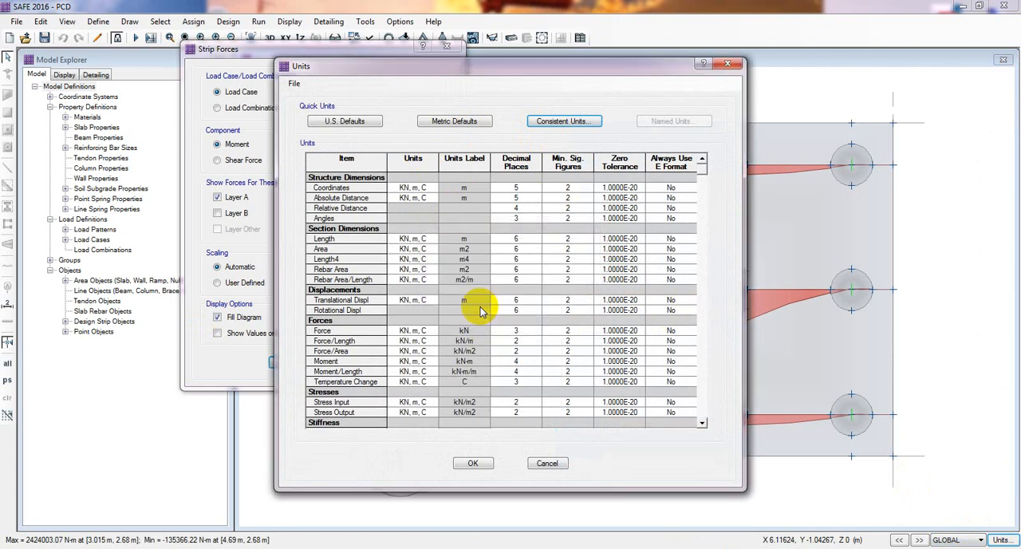
pyautogui.click(471, 461)
pyautogui.moveTo(696, 323)
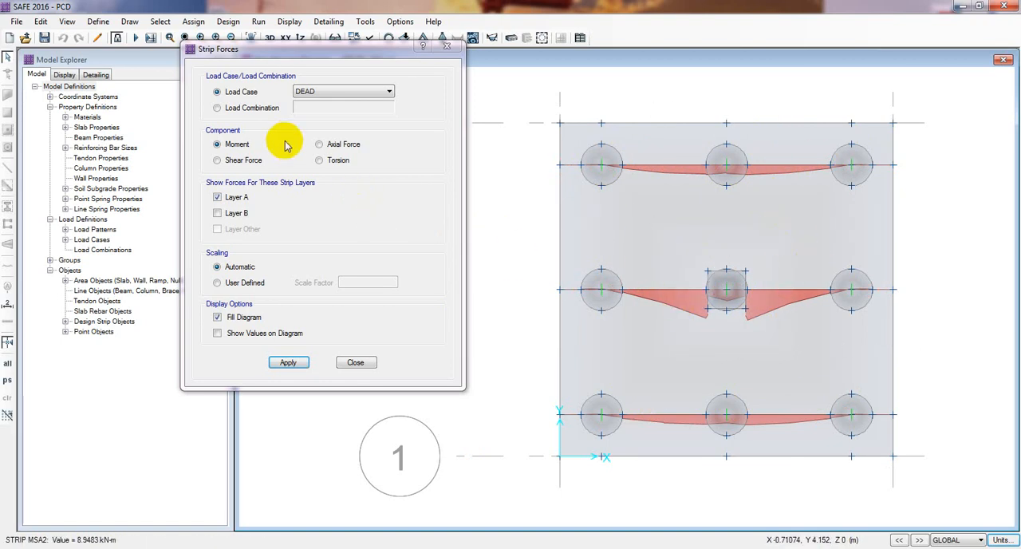
# Display the DEAD axial force diagrams and the DEAD shear force diagrams for the layer A and B strips.
pyautogui.click(240, 161)
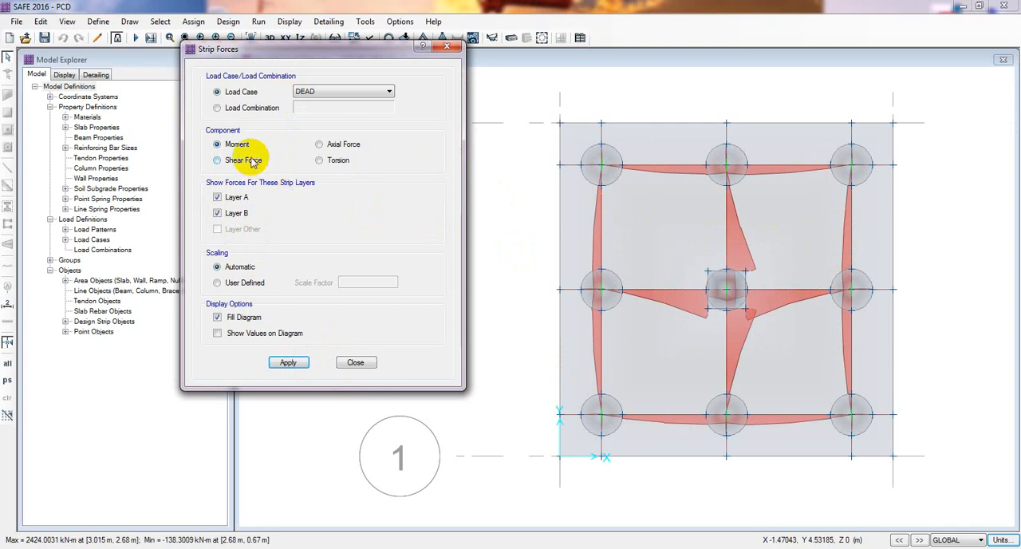
pyautogui.click(289, 364)
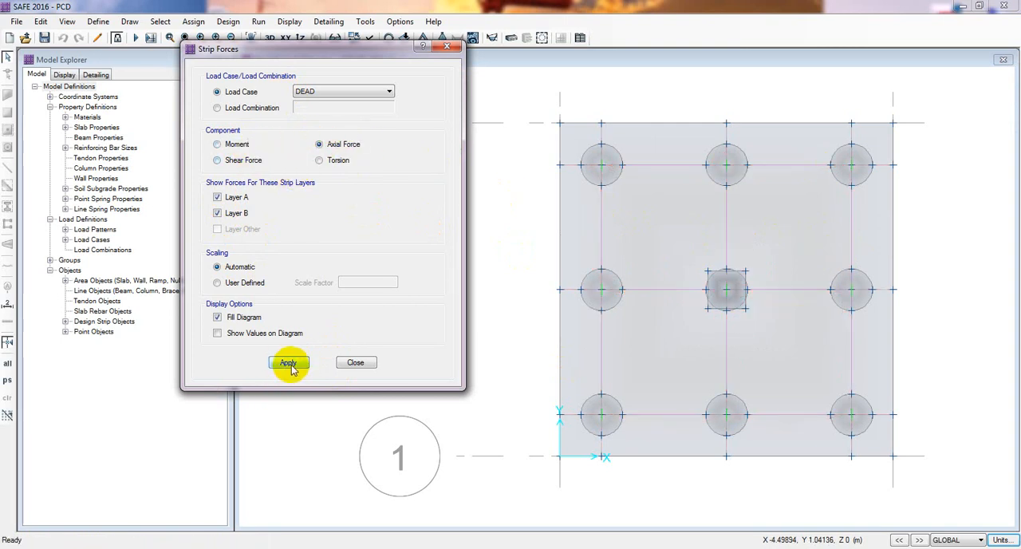
pyautogui.click(247, 159)
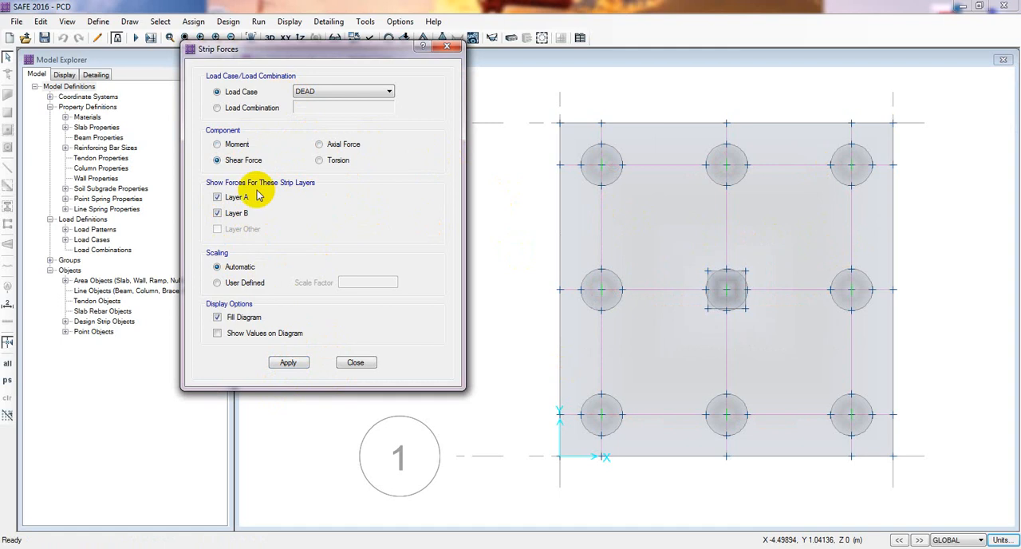
pyautogui.click(289, 362)
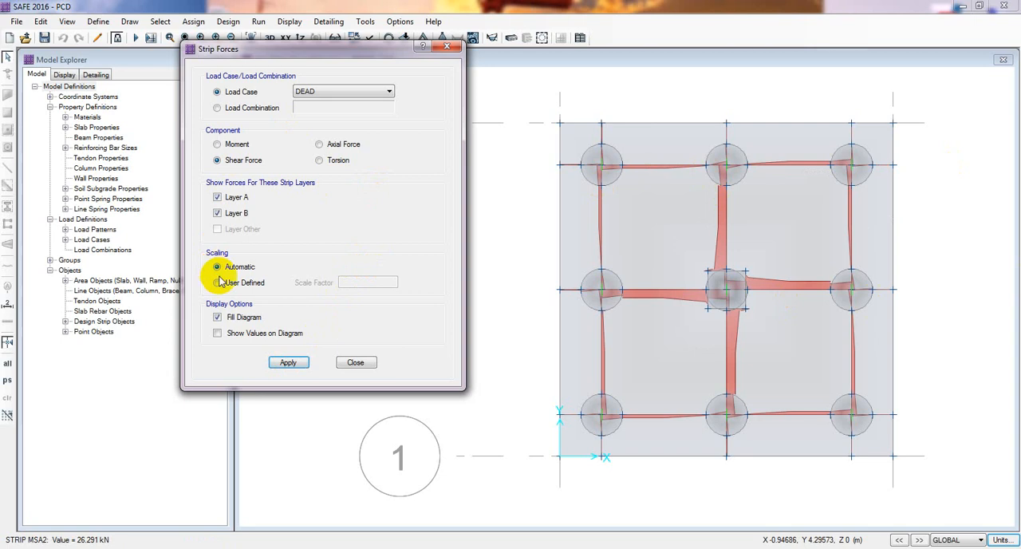
pyautogui.click(356, 363)
# Display the strip-based enveloping flexural reinforcement intensity for layer A, with top and bottom rebar shown.
pyautogui.click(287, 23)
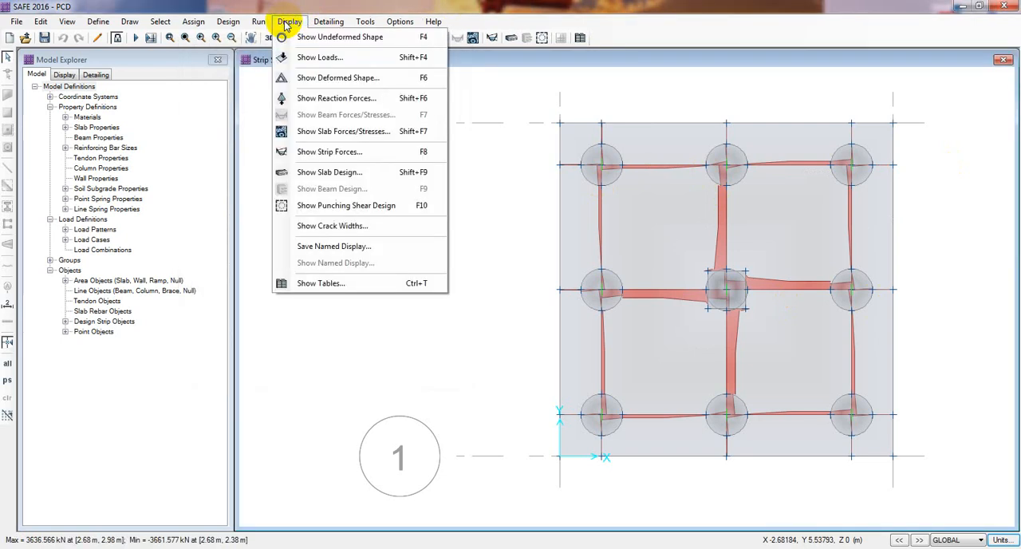
pyautogui.click(315, 176)
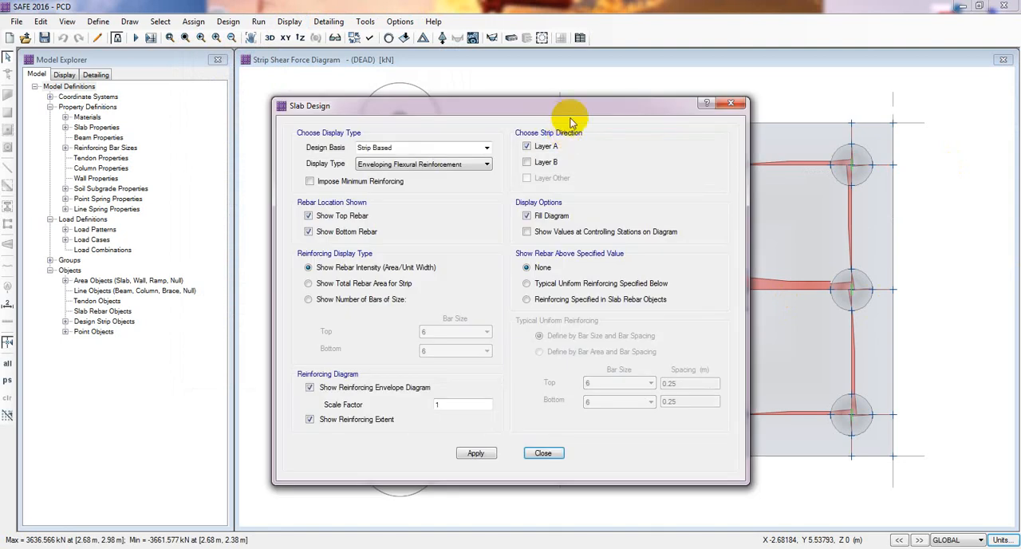
pyautogui.moveTo(574, 101); pyautogui.dragTo(335, 91)
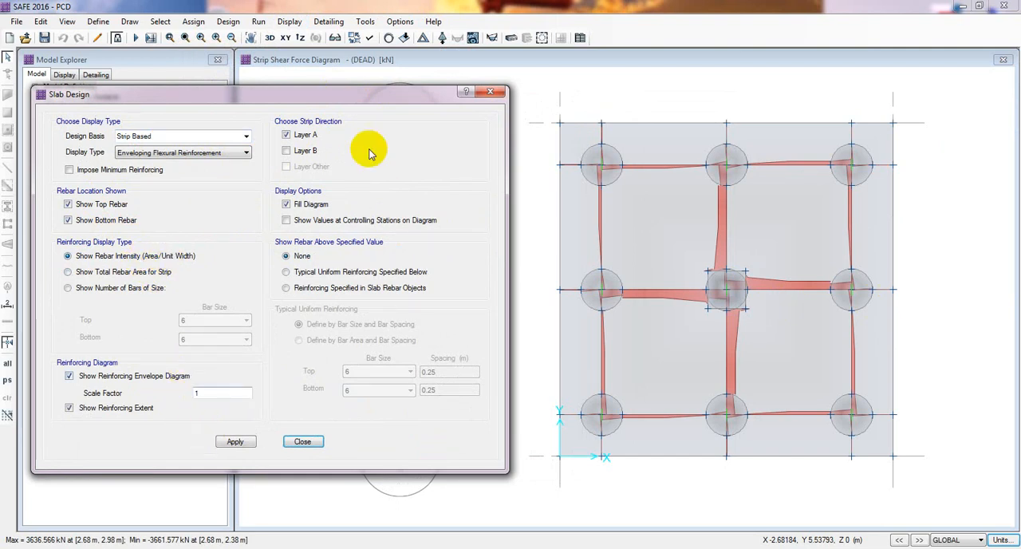
pyautogui.click(230, 440)
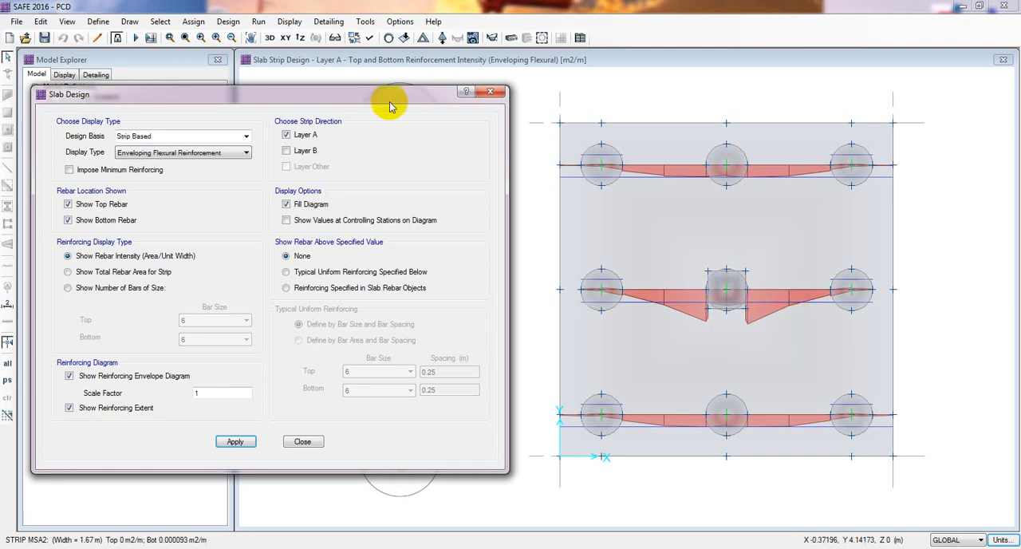
pyautogui.moveTo(383, 100); pyautogui.dragTo(354, 99)
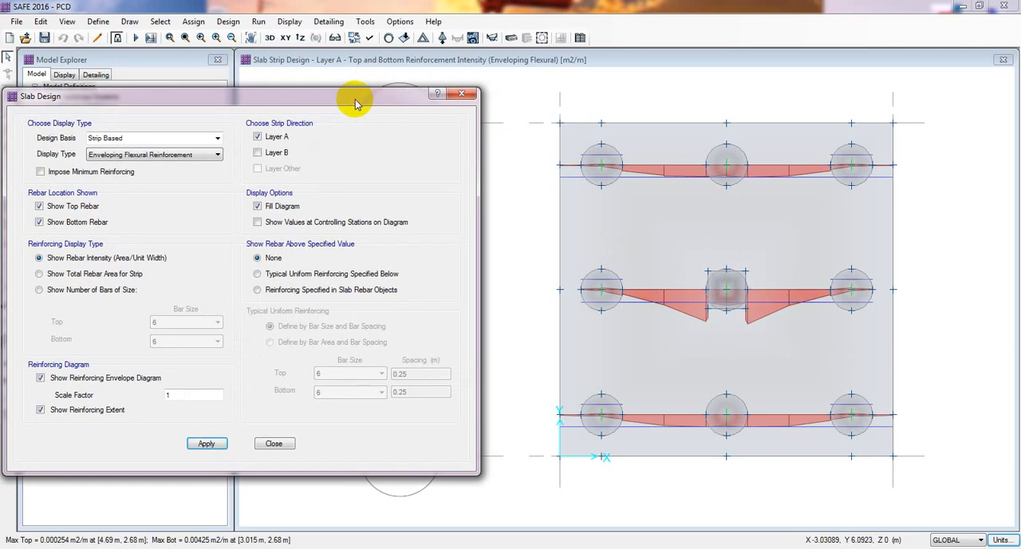
# Reset the units to the metric defaults so the rebar intensity is reported in mm2/m.
pyautogui.click(1000, 540)
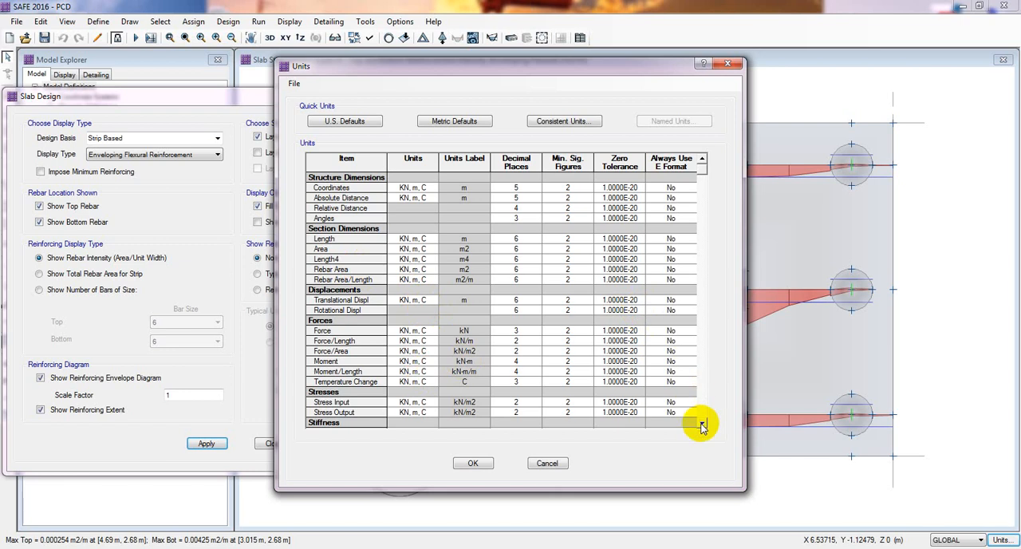
pyautogui.moveTo(702, 424); pyautogui.dragTo(703, 424)
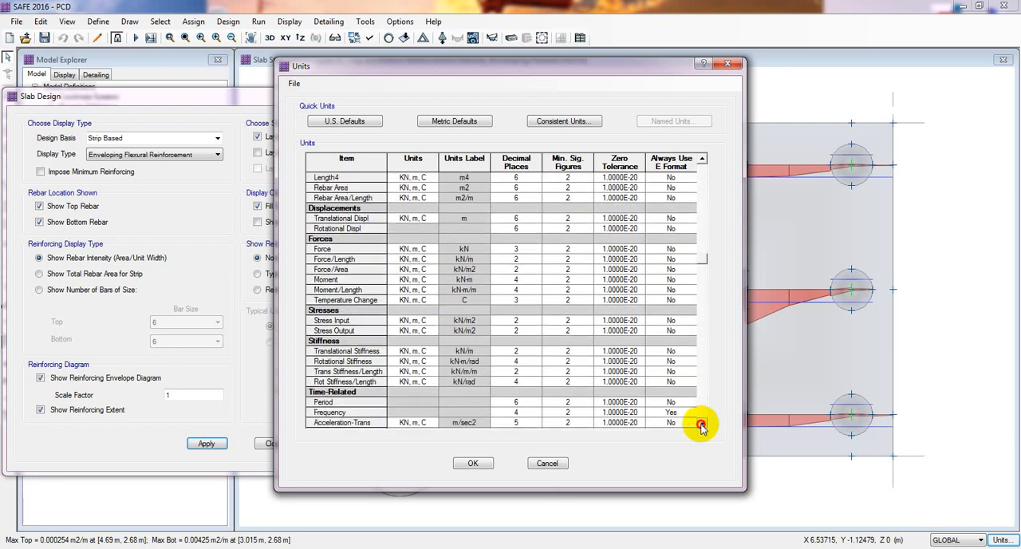
pyautogui.click(702, 424)
pyautogui.click(702, 424)
pyautogui.click(702, 423)
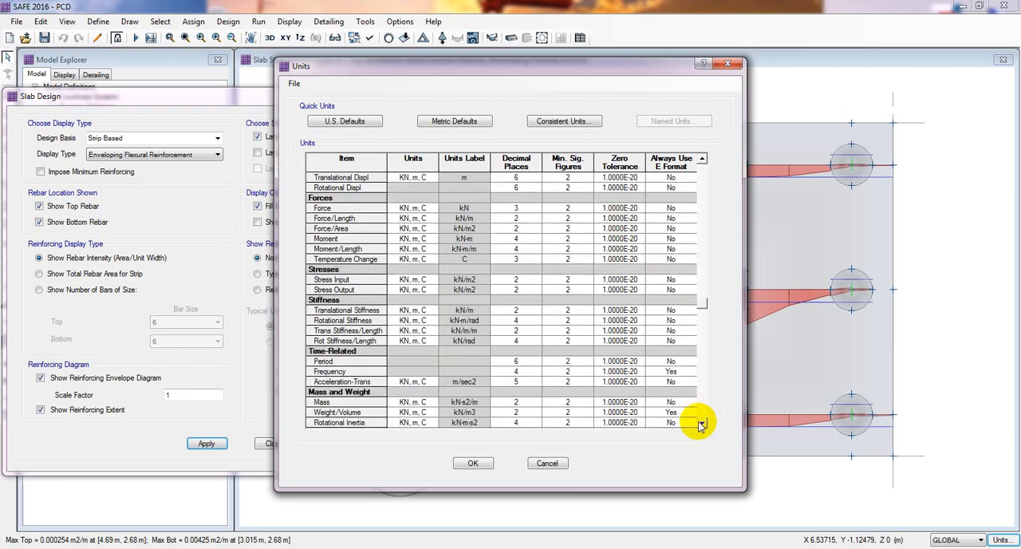
pyautogui.click(449, 124)
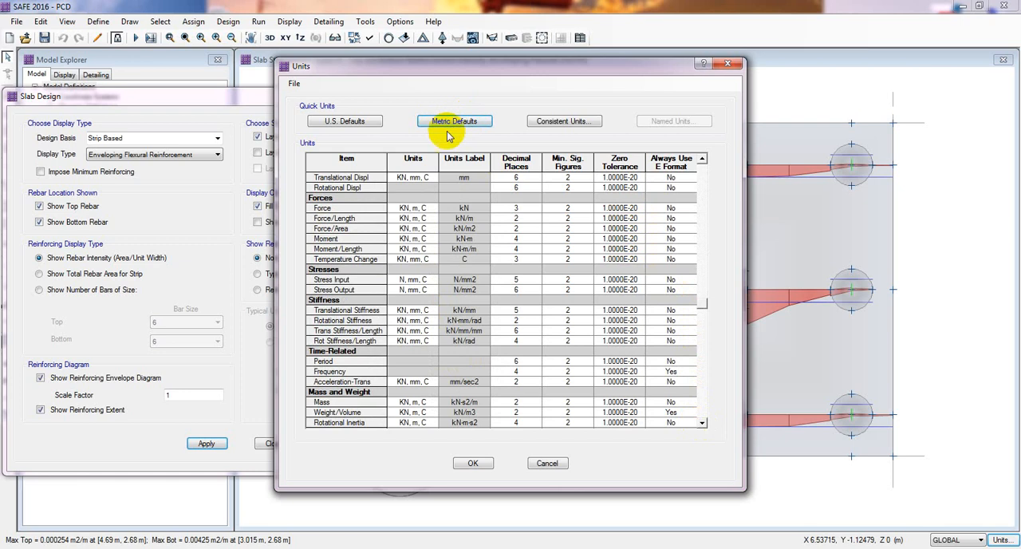
pyautogui.click(473, 465)
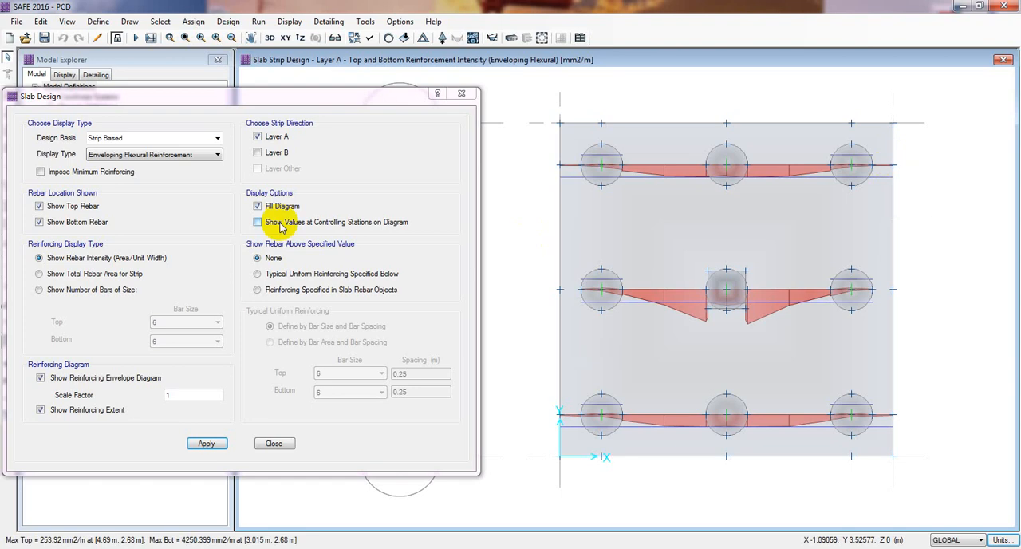
# Impose minimum reinforcing on the strip-based design and display it for layer A, followed by layer B alone.
pyautogui.click(41, 171)
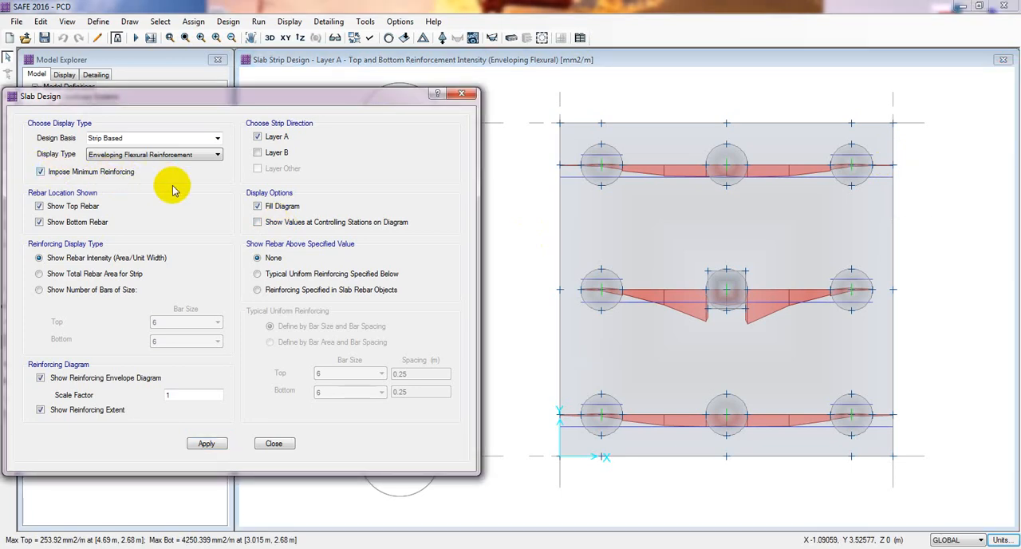
pyautogui.click(209, 443)
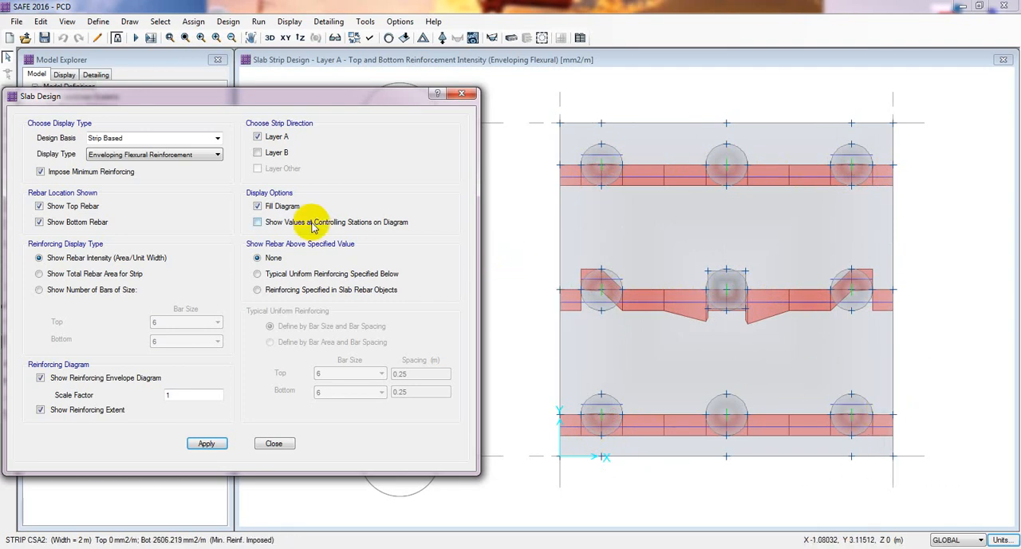
pyautogui.click(258, 140)
pyautogui.click(207, 446)
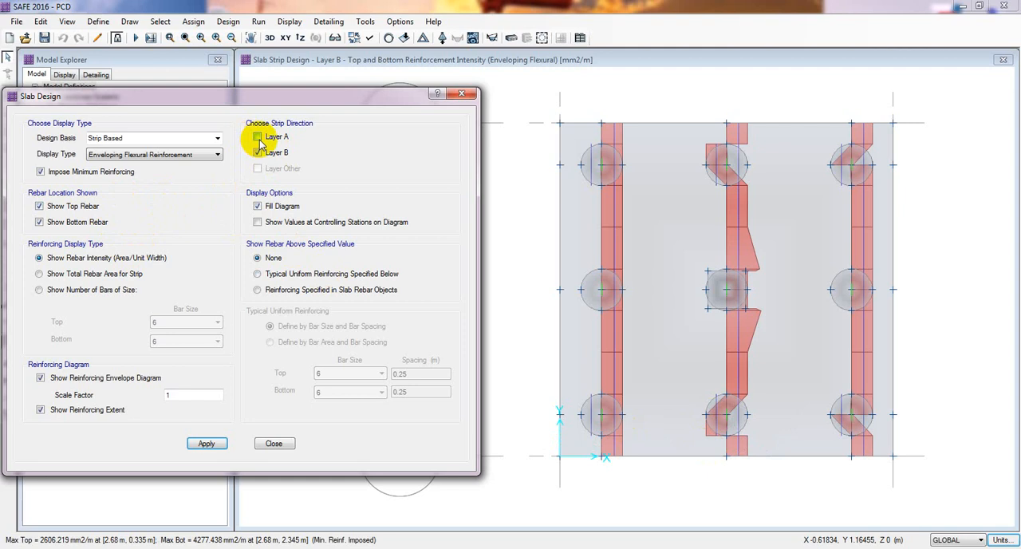
# Change the slab design basis to Finite Element Based and inspect the Direction 1 top rebar contours.
pyautogui.click(218, 139)
pyautogui.click(174, 148)
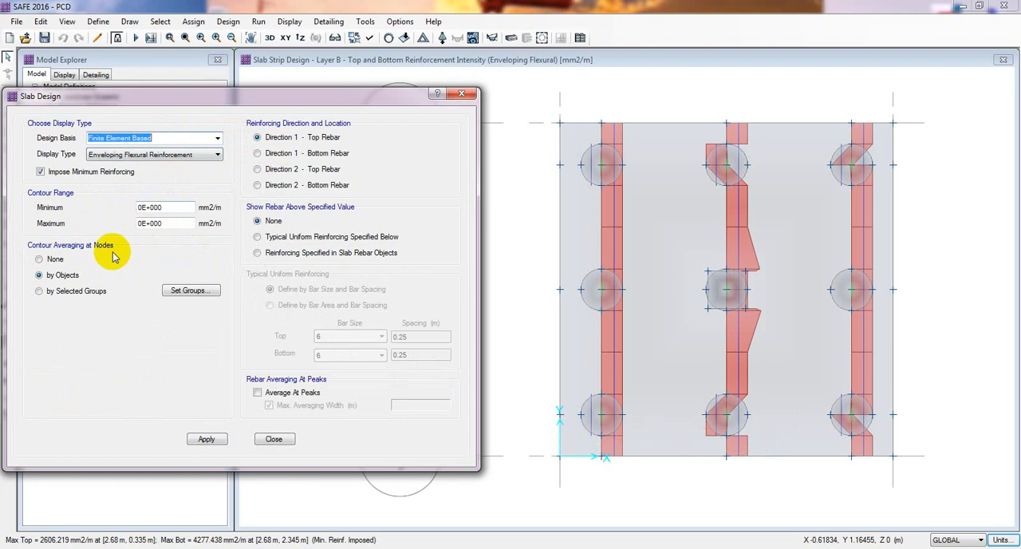
pyautogui.click(212, 444)
pyautogui.click(728, 384)
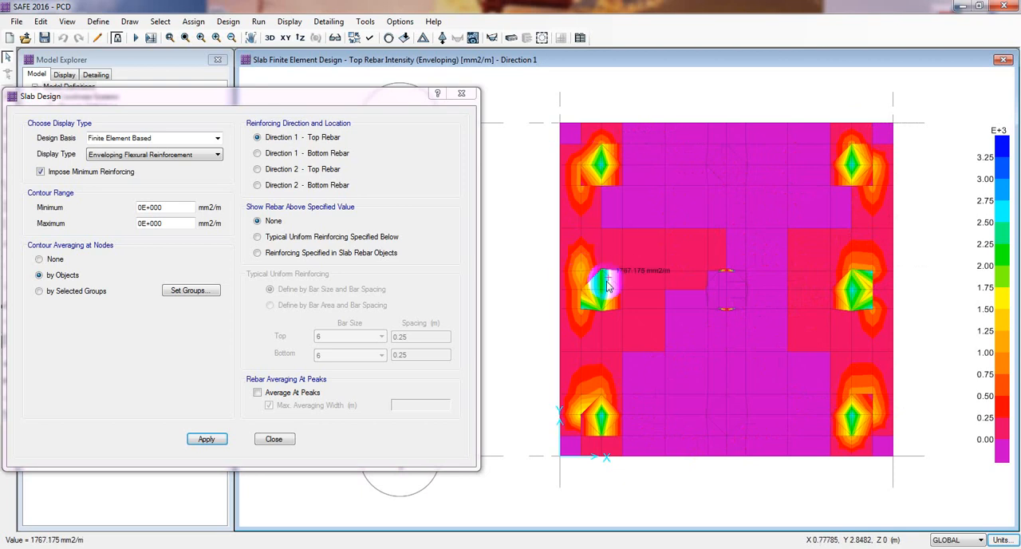
# Display the finite element rebar contours for Direction 1 bottom, Direction 2 top and Direction 2 bottom in turn.
pyautogui.click(257, 153)
pyautogui.click(204, 438)
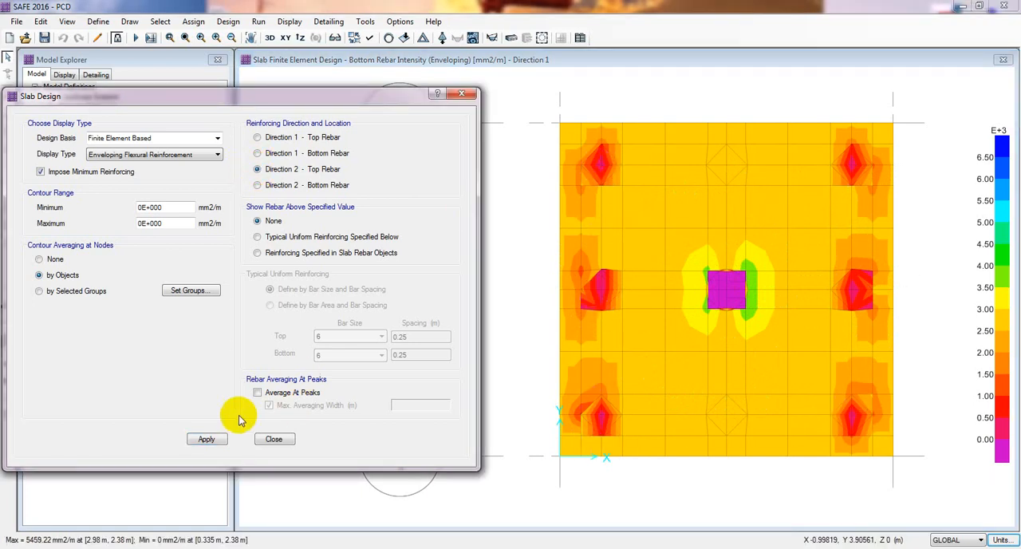
pyautogui.click(216, 439)
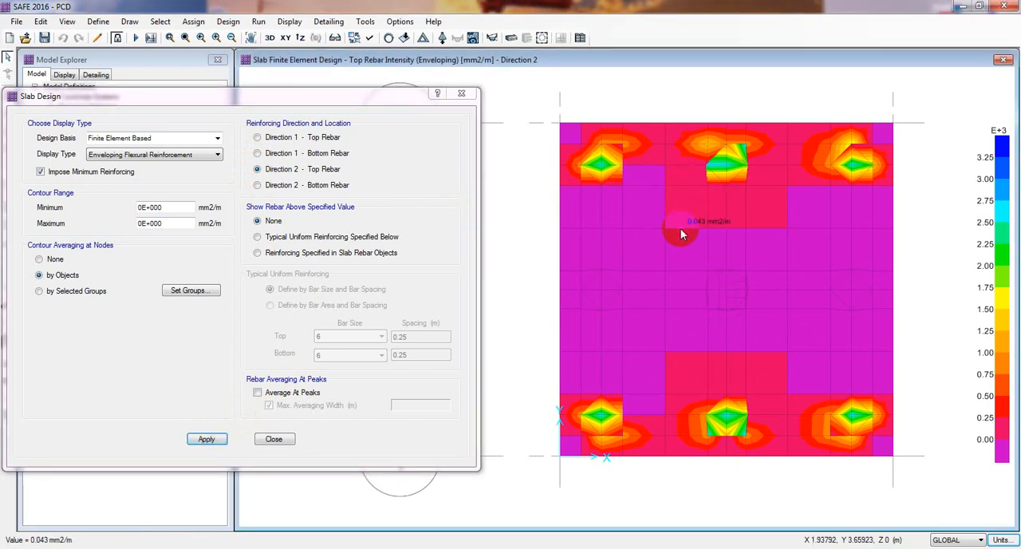
pyautogui.click(296, 187)
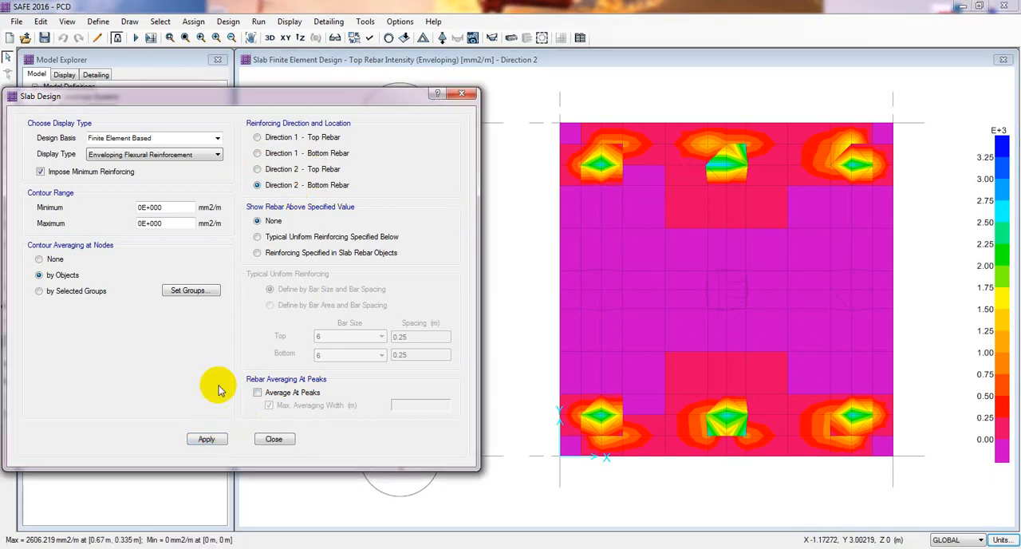
pyautogui.click(206, 439)
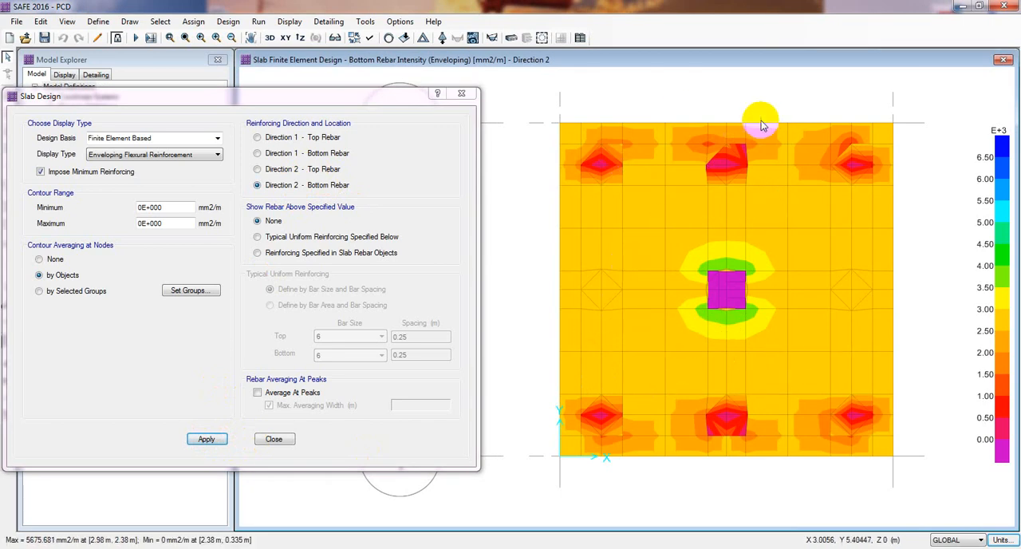
pyautogui.click(209, 140)
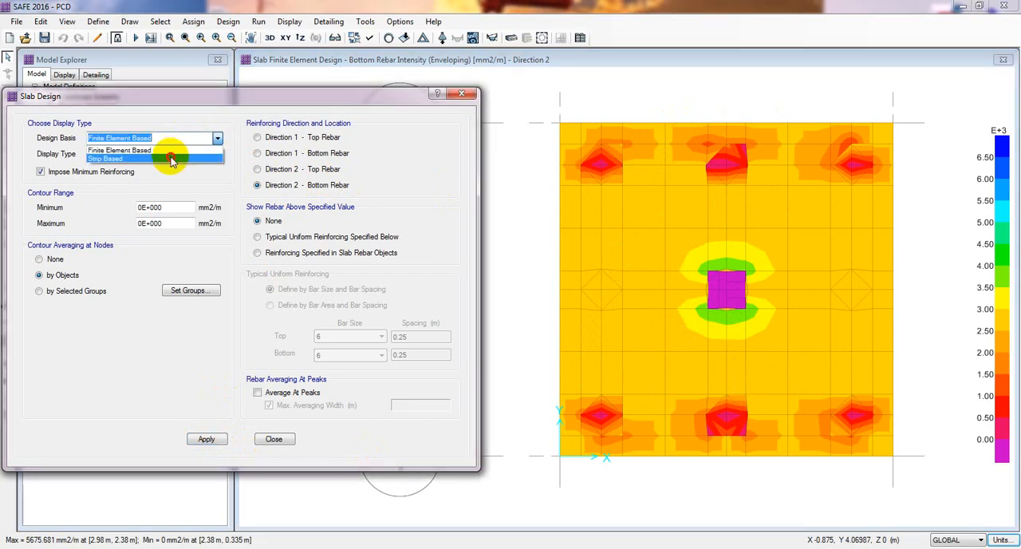
pyautogui.click(172, 159)
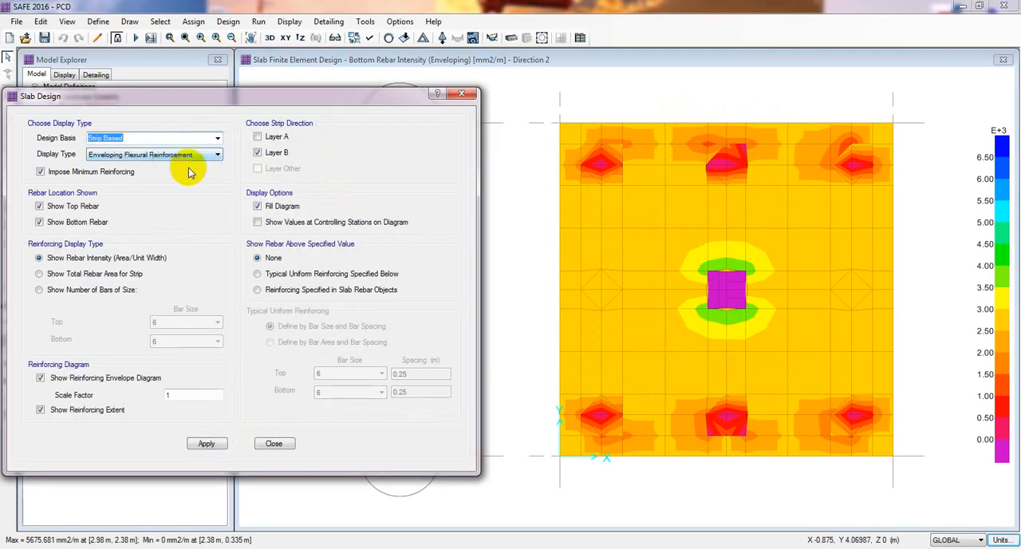
pyautogui.click(218, 139)
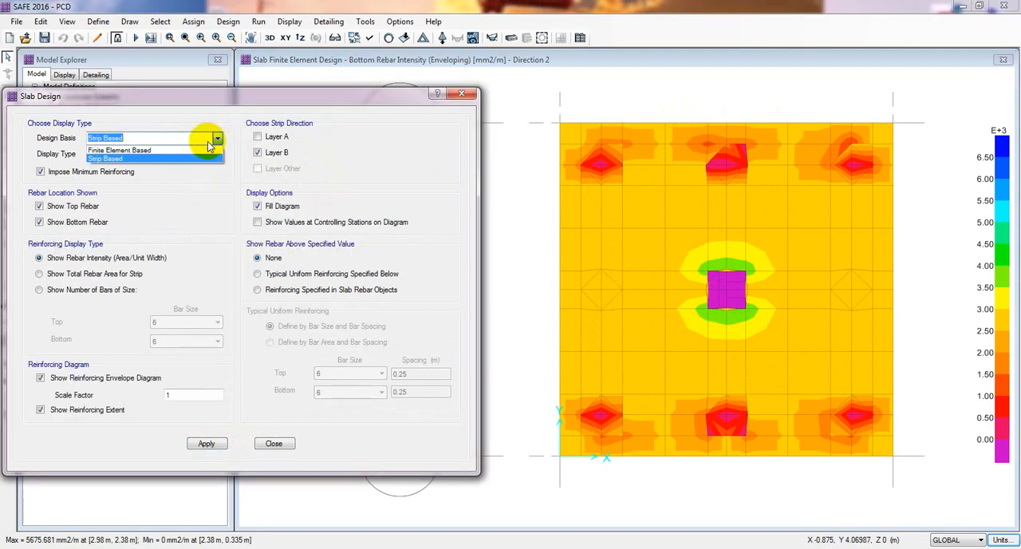
pyautogui.click(167, 152)
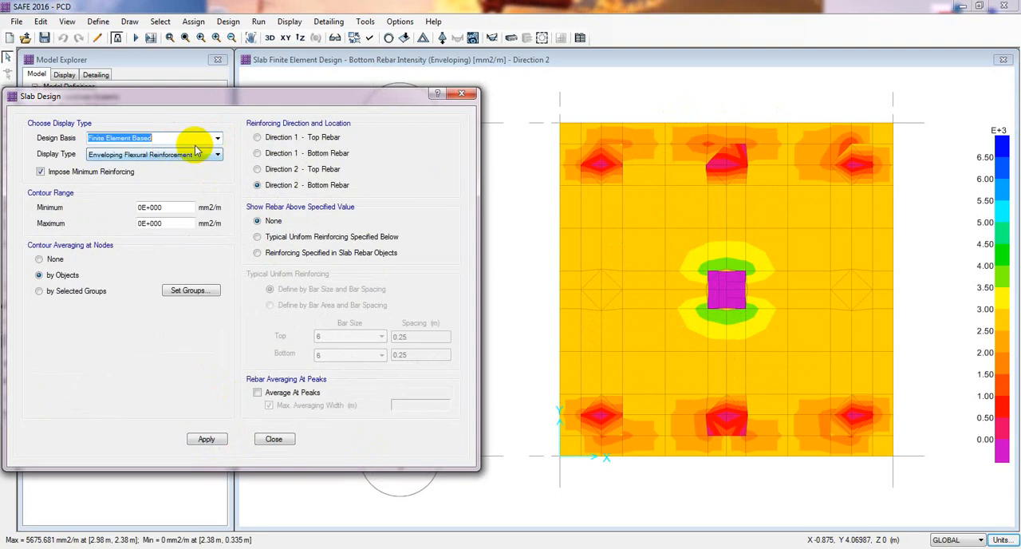
# Show Direction 1 top rebar required above typical uniform reinforcing of size 16 top and size 20 bottom bars at 250 mm spacing.
pyautogui.click(257, 237)
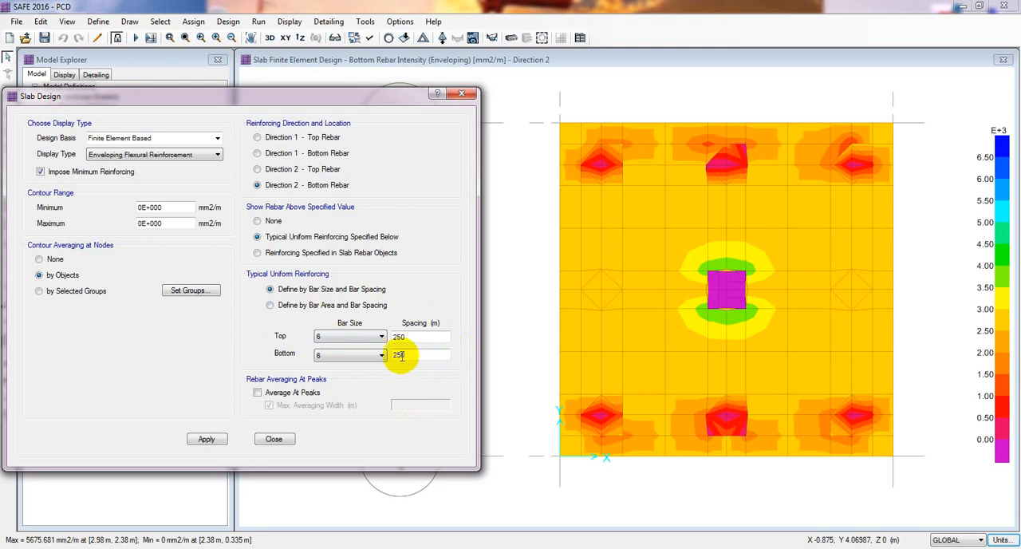
pyautogui.click(372, 336)
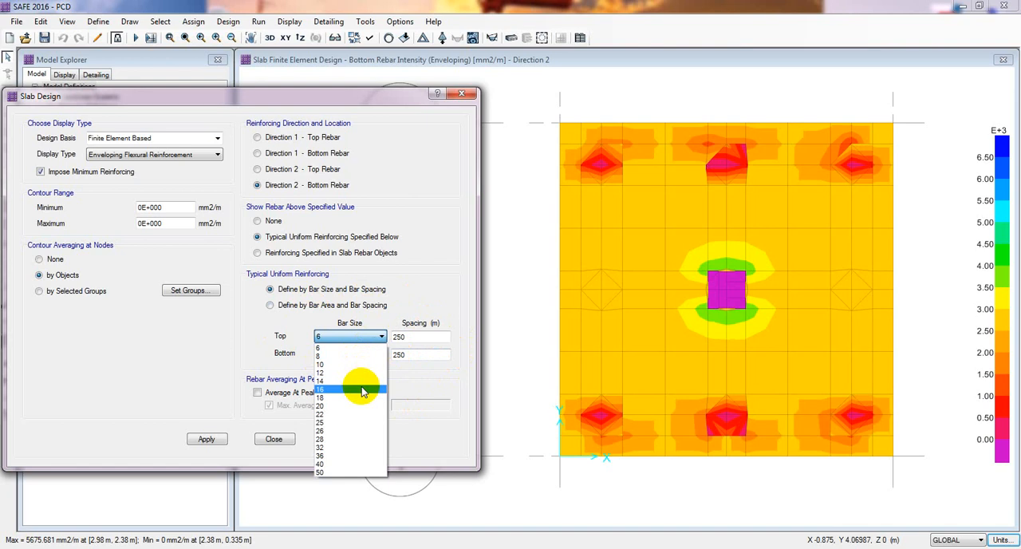
pyautogui.click(364, 390)
pyautogui.click(375, 359)
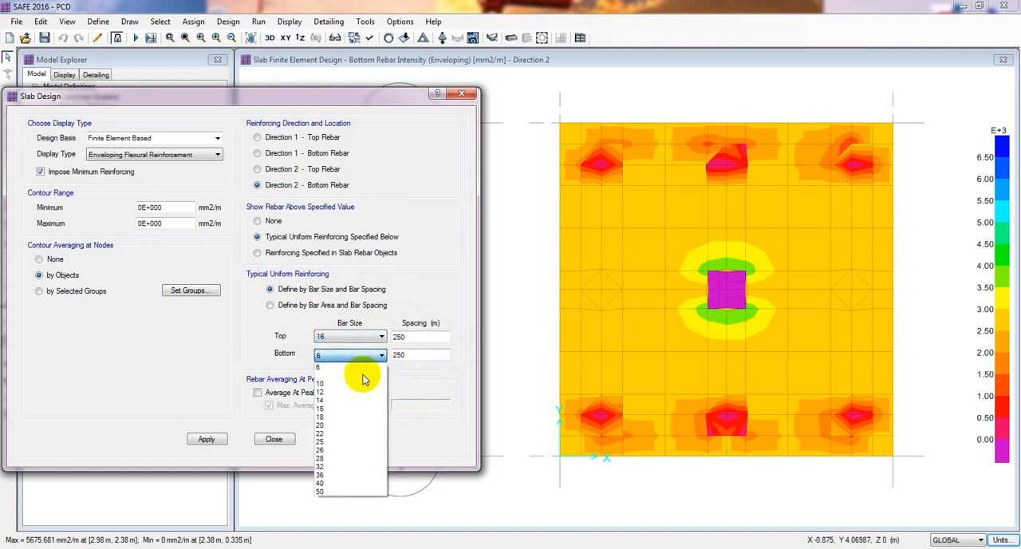
pyautogui.click(356, 425)
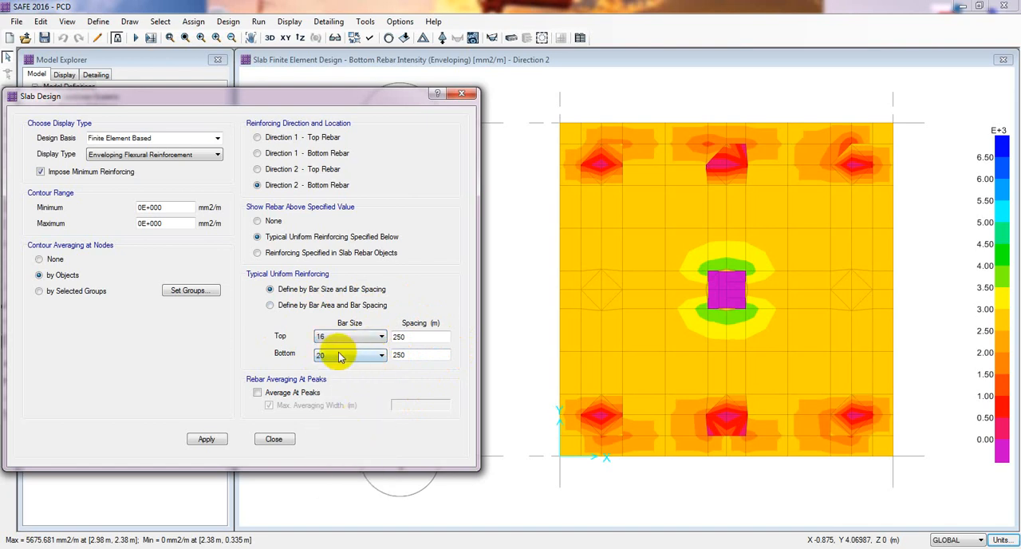
pyautogui.doubleClick(417, 341)
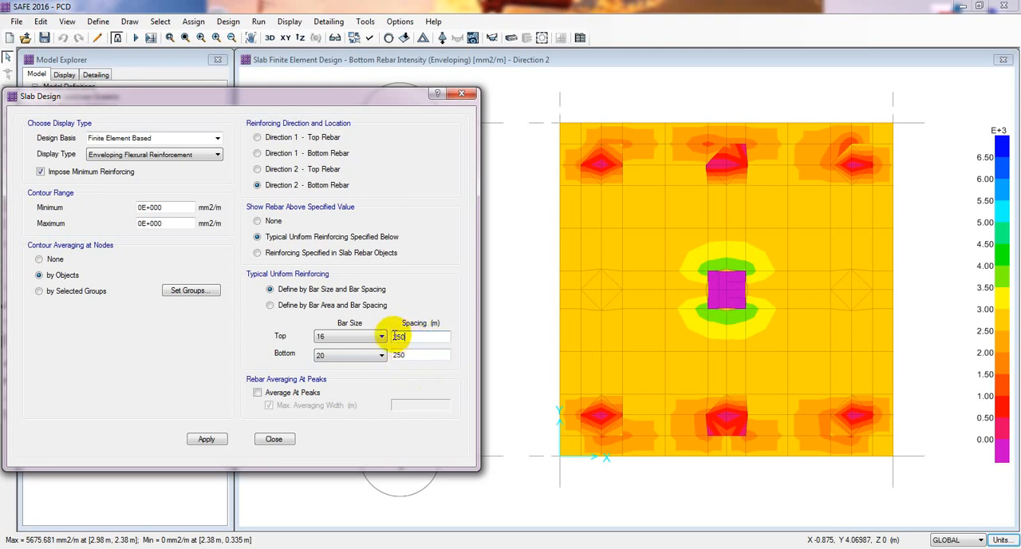
pyautogui.doubleClick(398, 354)
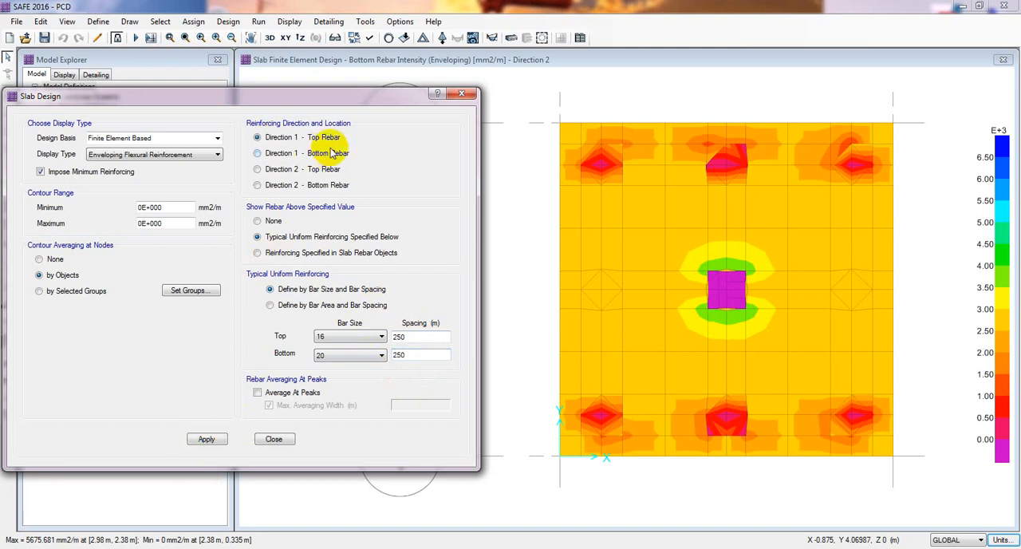
pyautogui.click(206, 439)
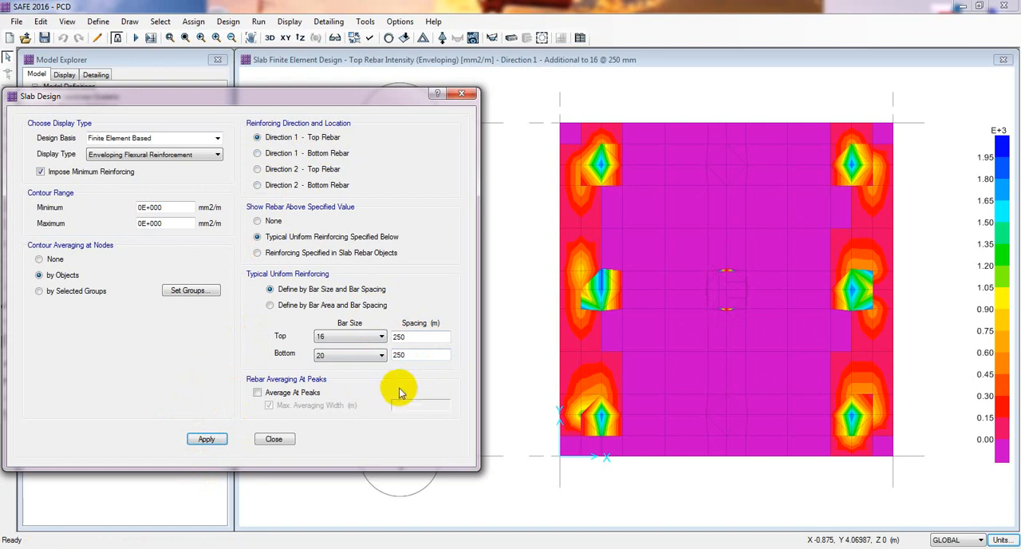
pyautogui.click(635, 228)
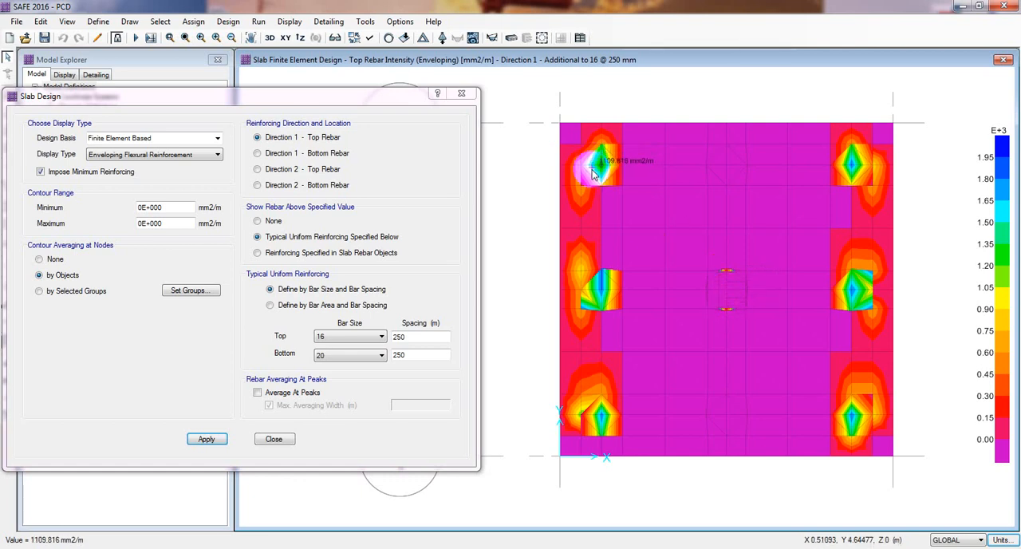
# Increase the uniform top bar size to 20 and refresh the Direction 1 top rebar contours.
pyautogui.click(373, 337)
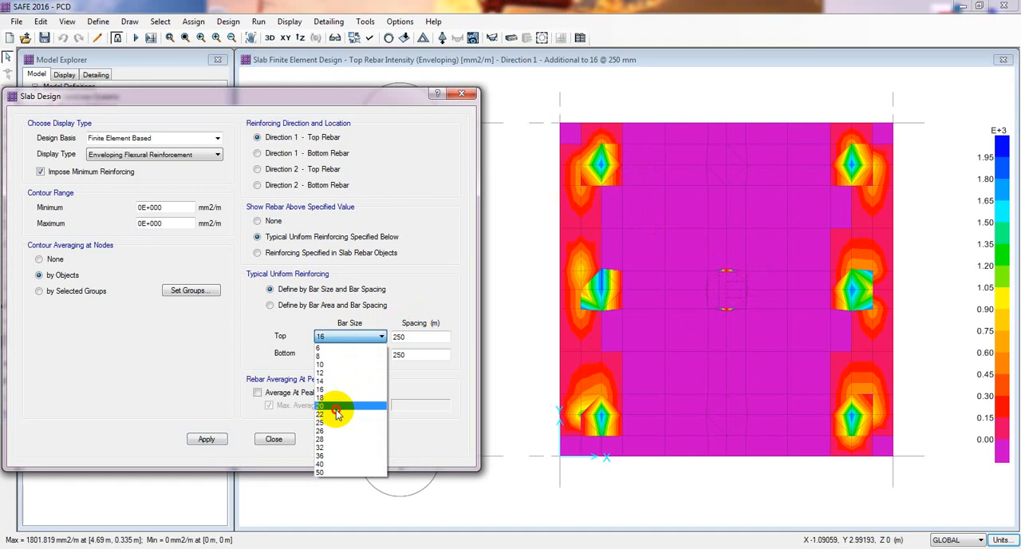
pyautogui.click(336, 409)
pyautogui.click(207, 439)
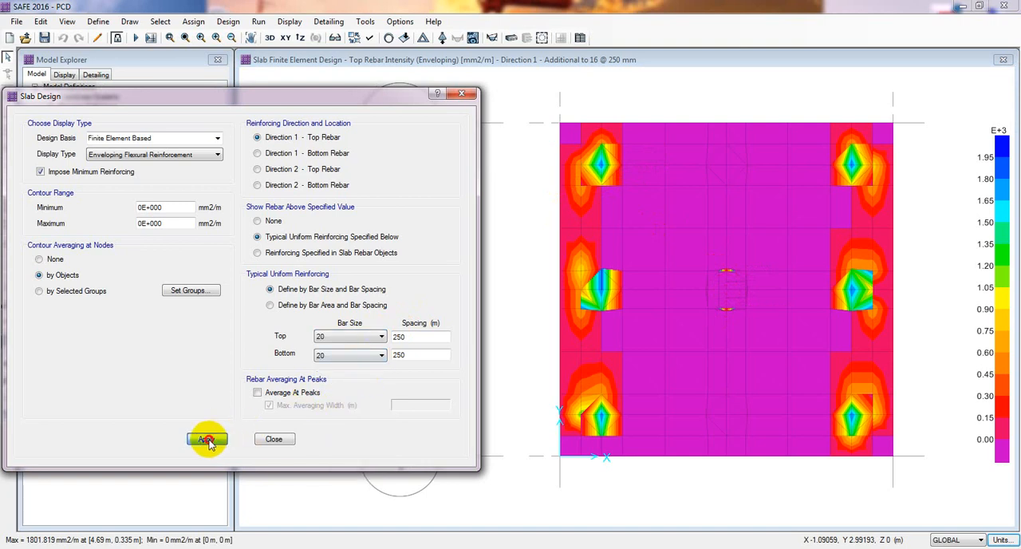
pyautogui.click(628, 232)
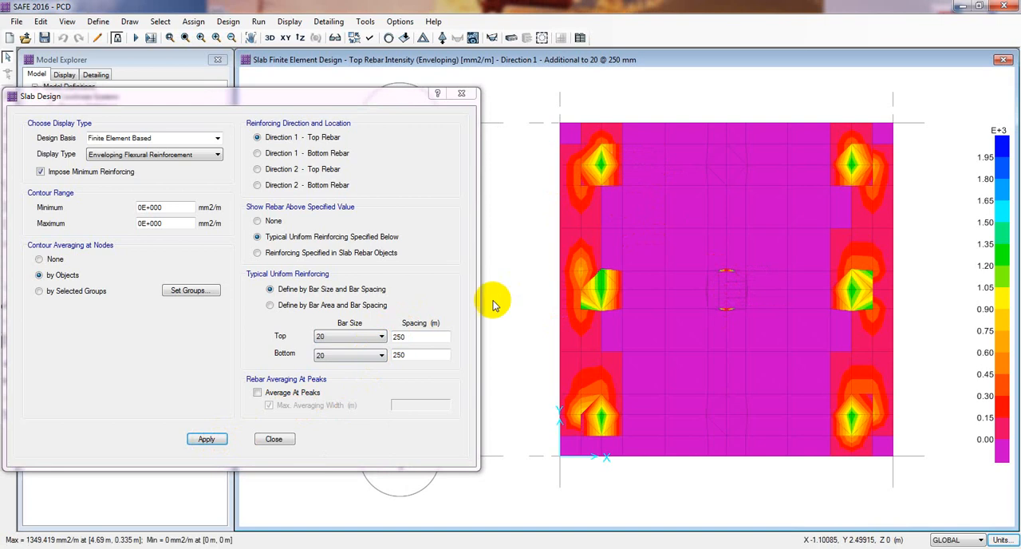
# Set the uniform top bar spacing to 125 mm and inspect the additional rebar required at the piles.
pyautogui.moveTo(423, 337); pyautogui.dragTo(340, 341)
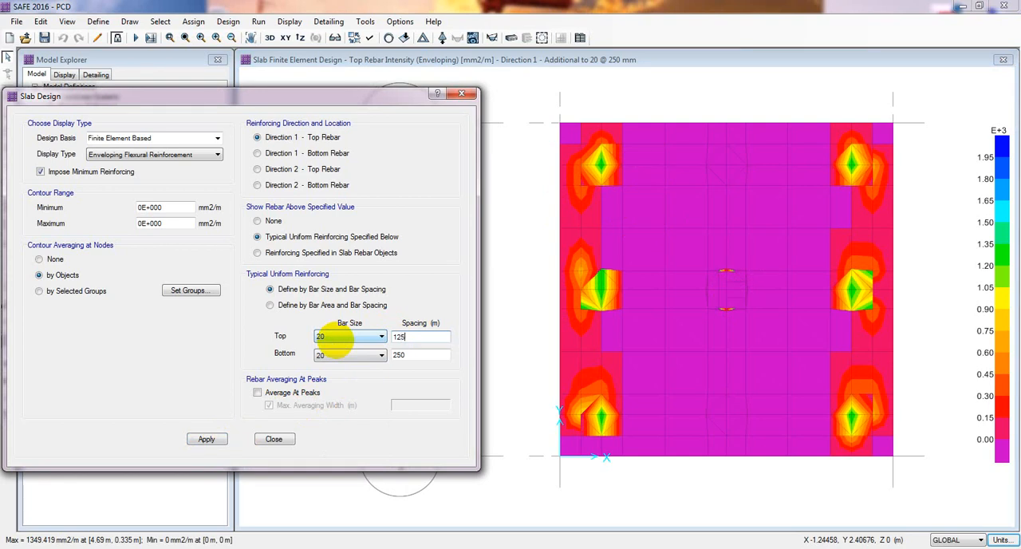
pyautogui.click(211, 439)
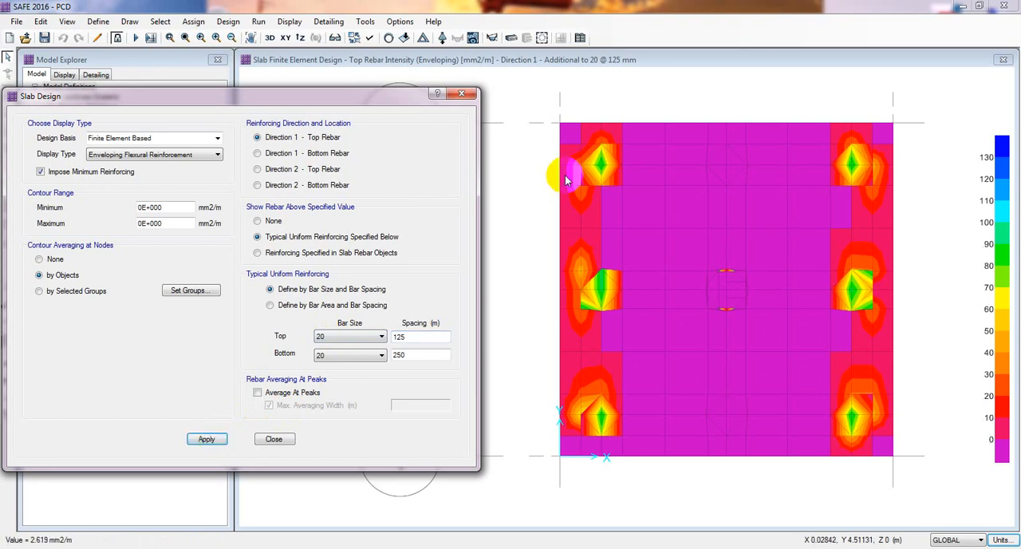
pyautogui.moveTo(600, 159)
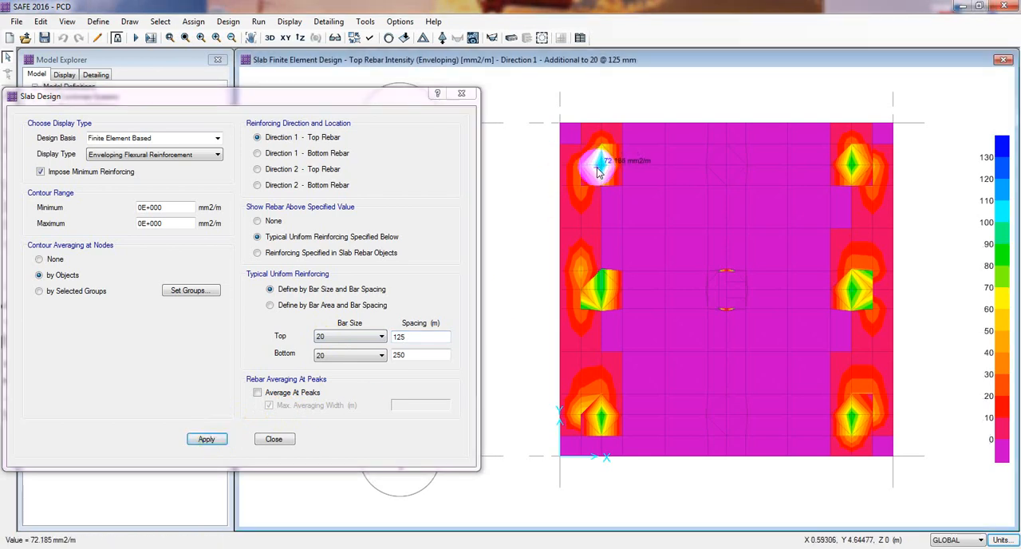
pyautogui.moveTo(852, 171)
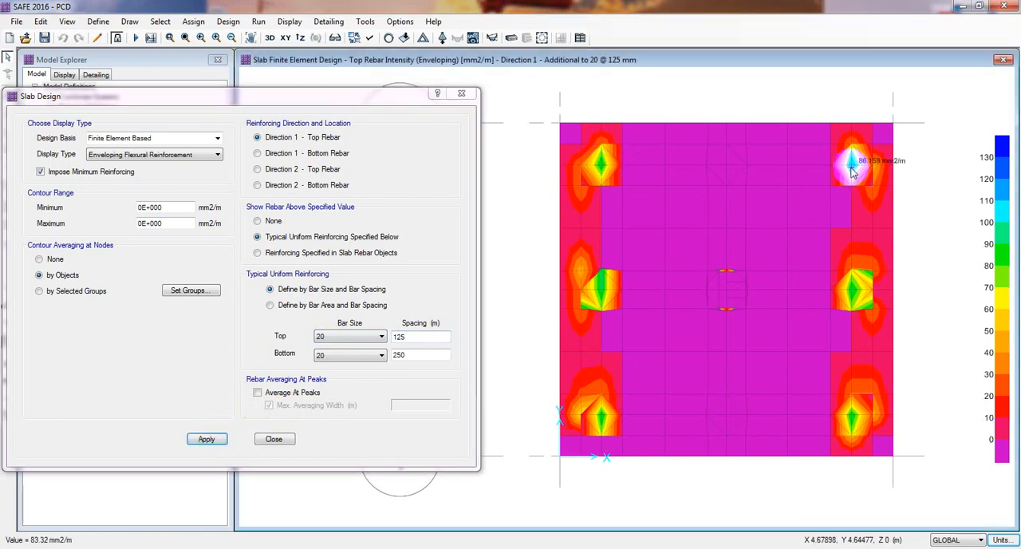
# Set the uniform top bar spacing to 100 mm and update the Direction 1 top rebar contours.
pyautogui.doubleClick(398, 337)
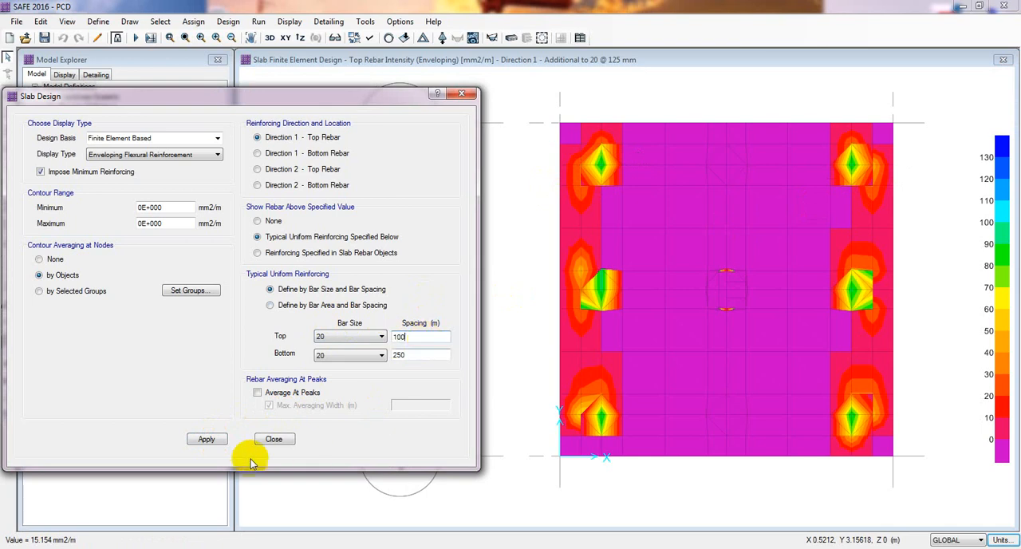
pyautogui.click(206, 440)
pyautogui.click(656, 263)
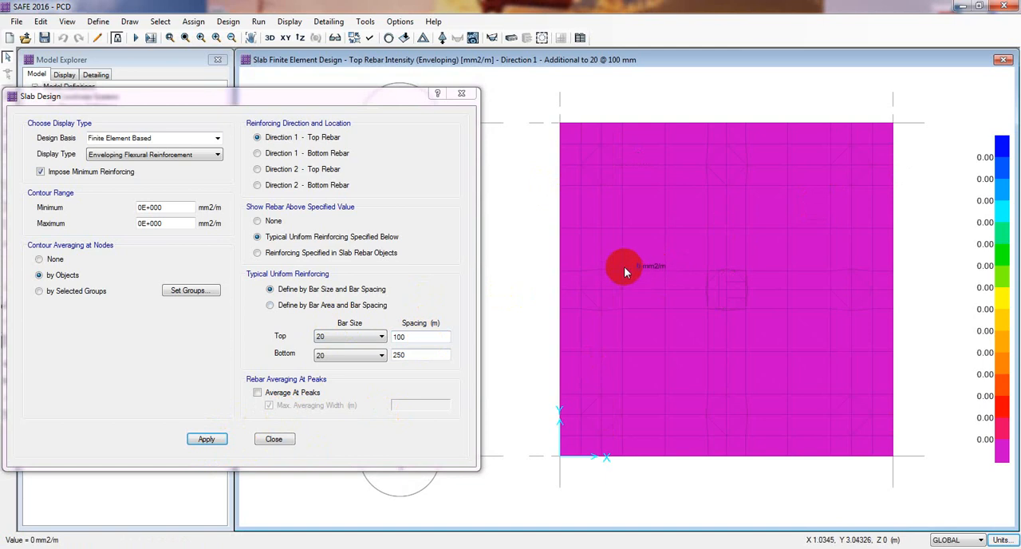
# Define the uniform reinforcing by bar area and spacing, and display the Direction 2 top rebar contours.
pyautogui.doubleClick(397, 337)
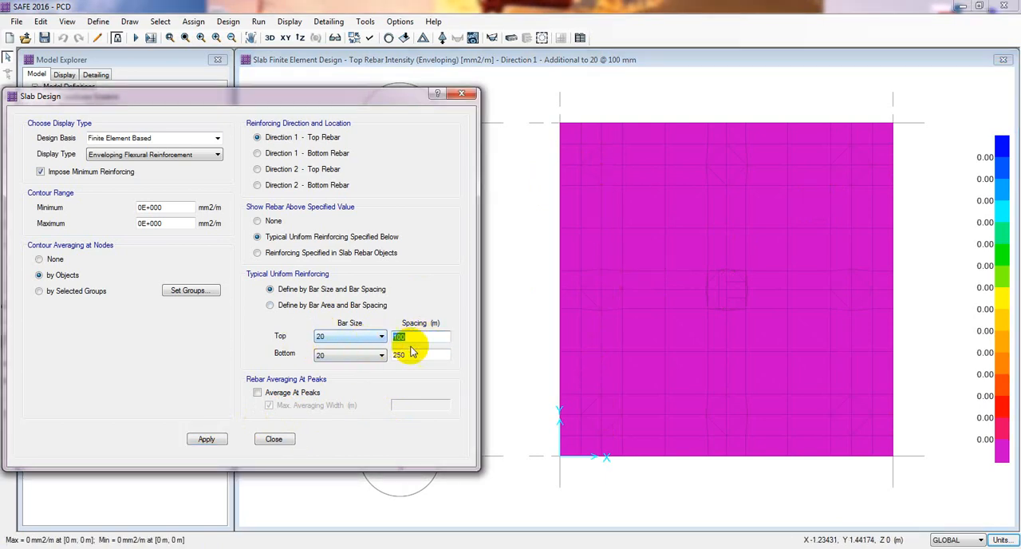
pyautogui.click(421, 309)
pyautogui.click(787, 228)
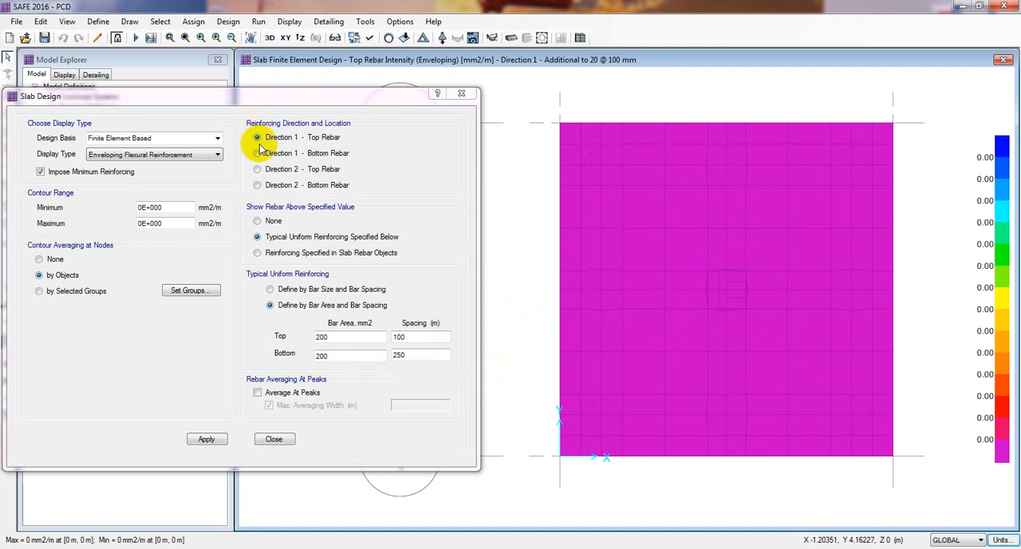
pyautogui.click(260, 169)
pyautogui.click(206, 439)
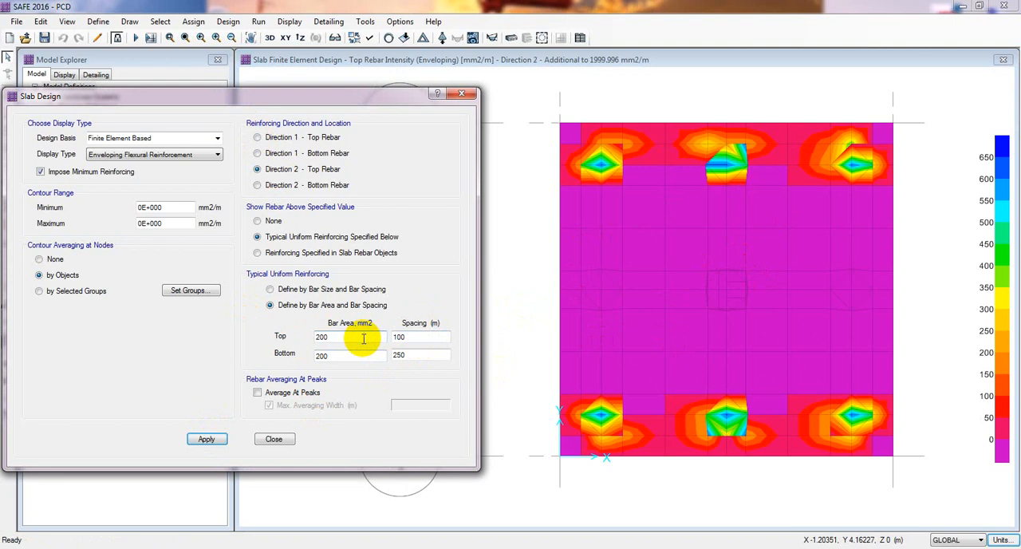
# Return the uniform reinforcing to the bar size and spacing definition and refresh the Direction 2 top rebar contours.
pyautogui.click(284, 293)
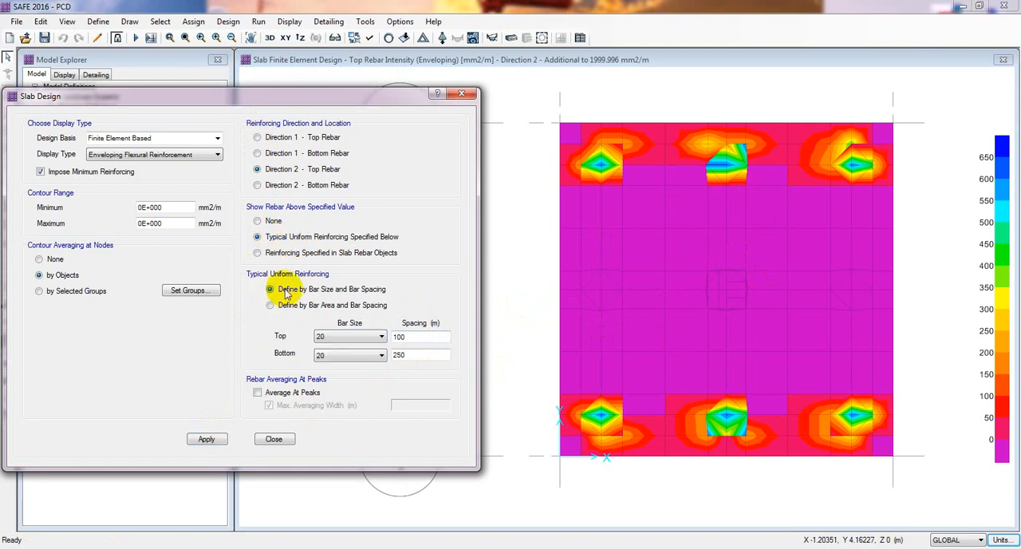
pyautogui.click(207, 439)
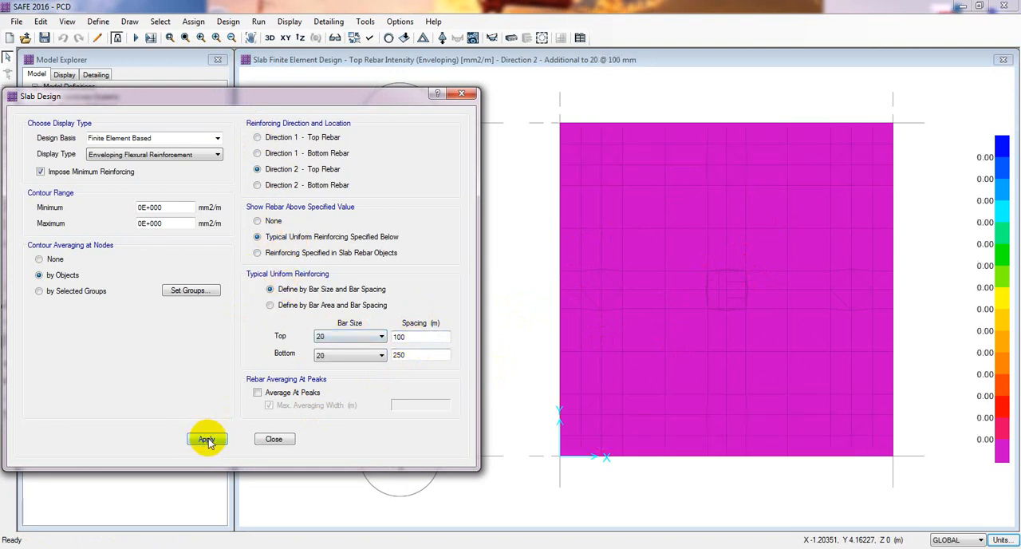
pyautogui.rightClick(785, 290)
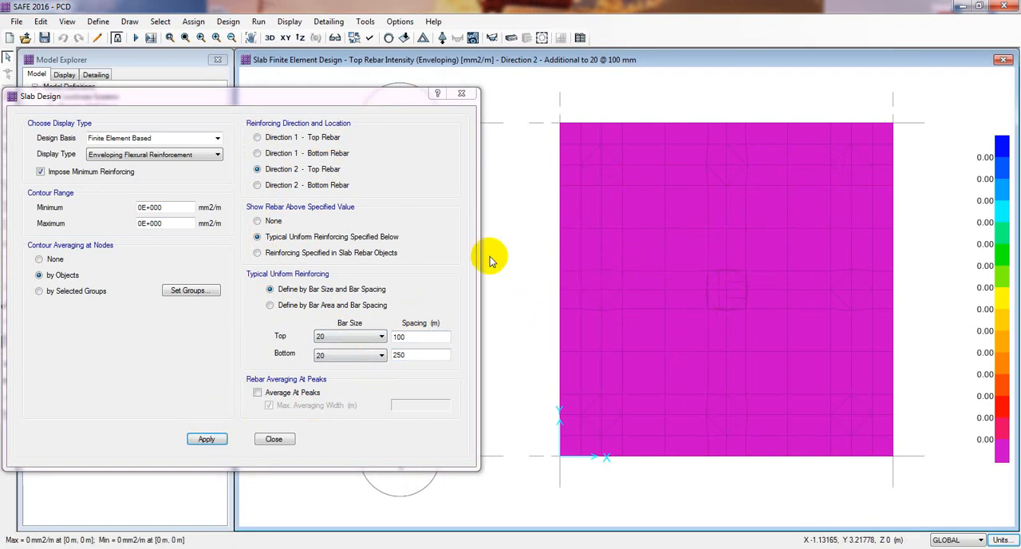
# Change the slab design basis to Strip Based and display the layer A and B reinforcement above the uniform rebar.
pyautogui.click(213, 140)
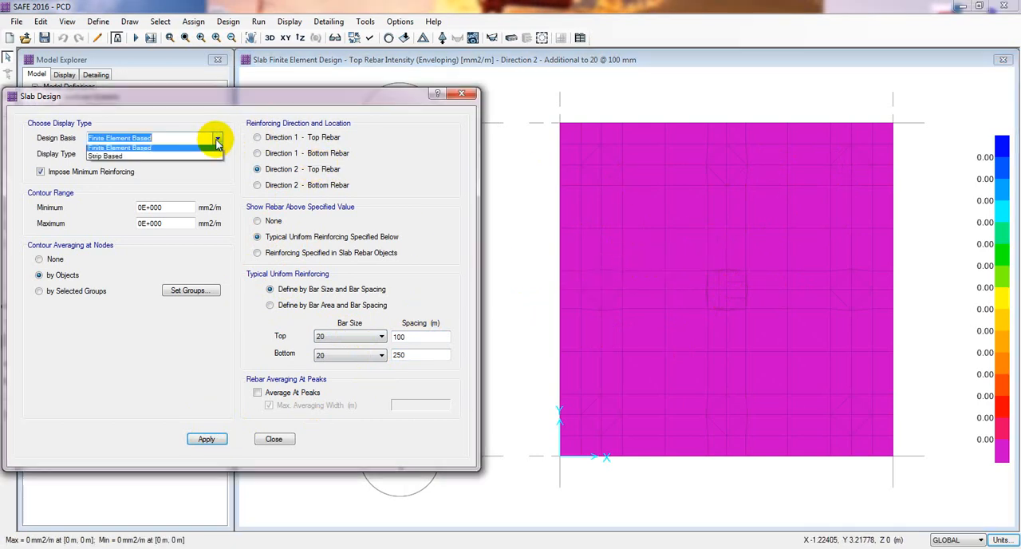
pyautogui.click(110, 159)
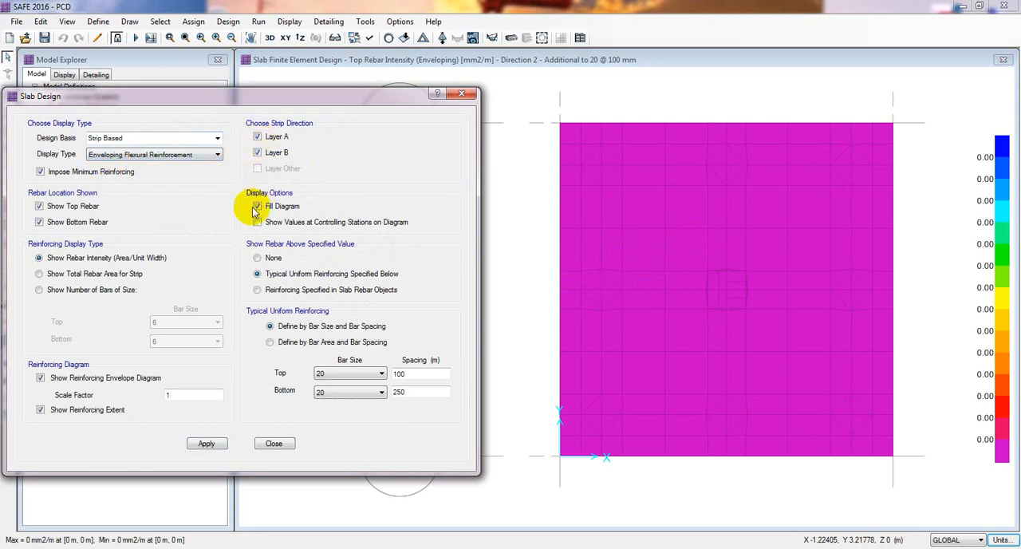
pyautogui.click(205, 443)
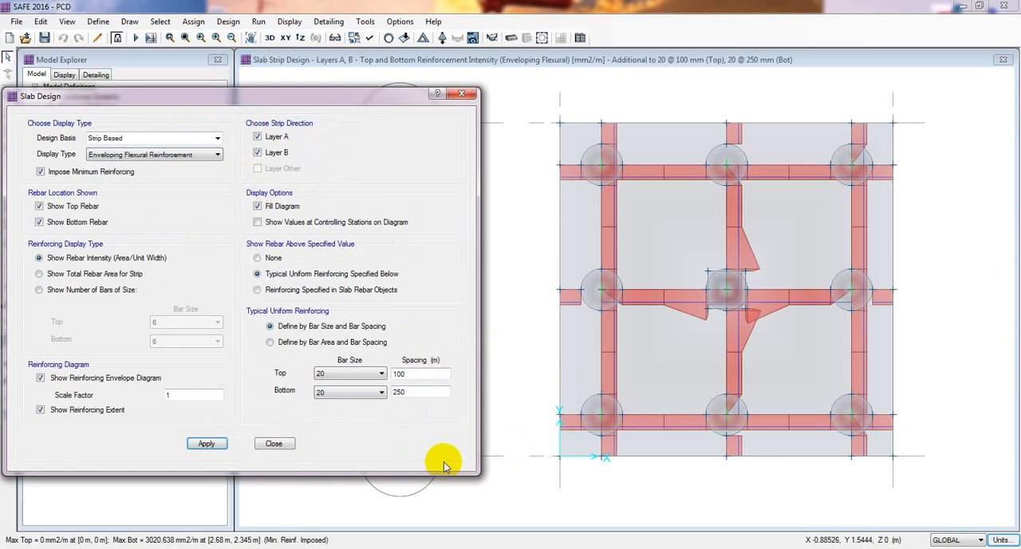
pyautogui.moveTo(691, 255)
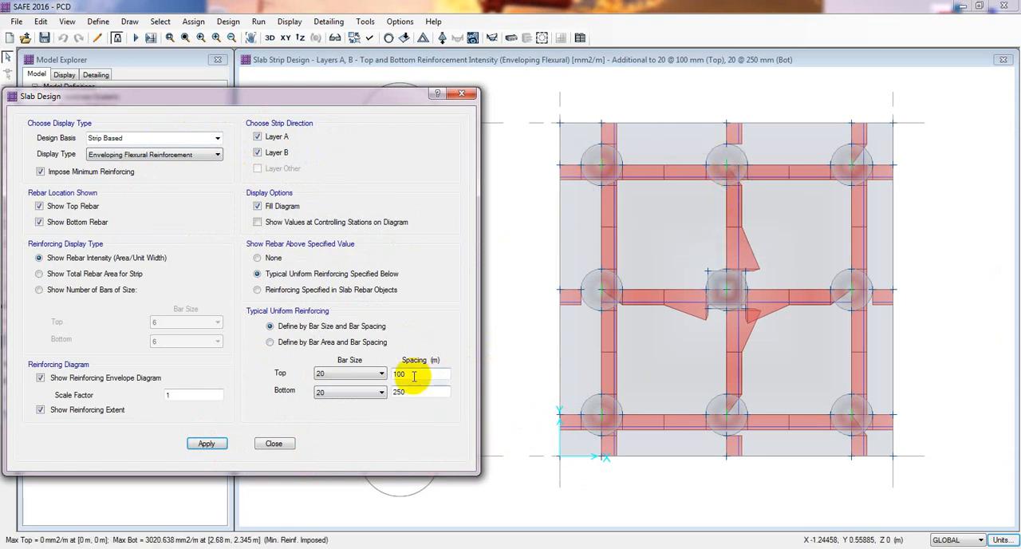
# Hide the bottom rebar so the strip design displays only the additional top reinforcement.
pyautogui.moveTo(414, 374); pyautogui.dragTo(338, 372)
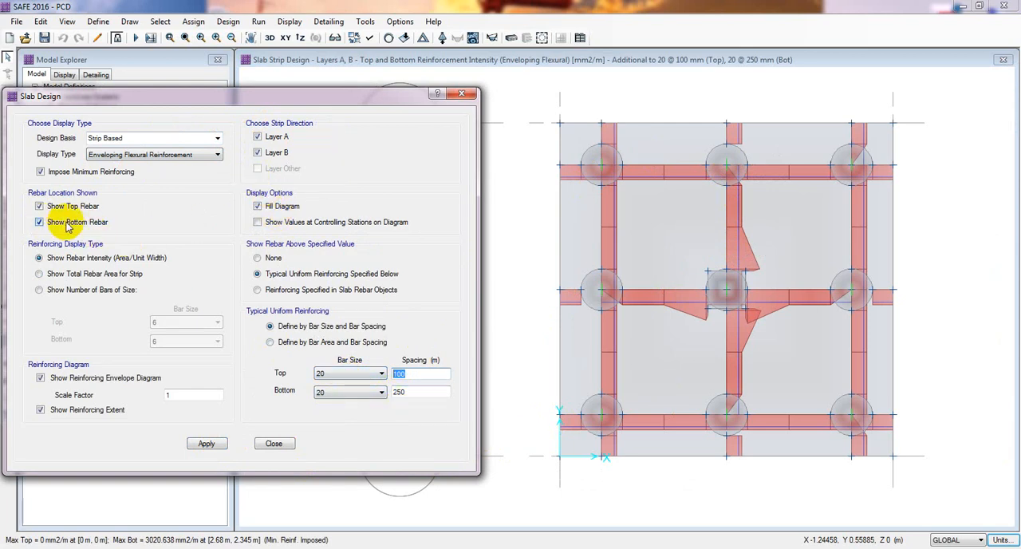
pyautogui.click(38, 222)
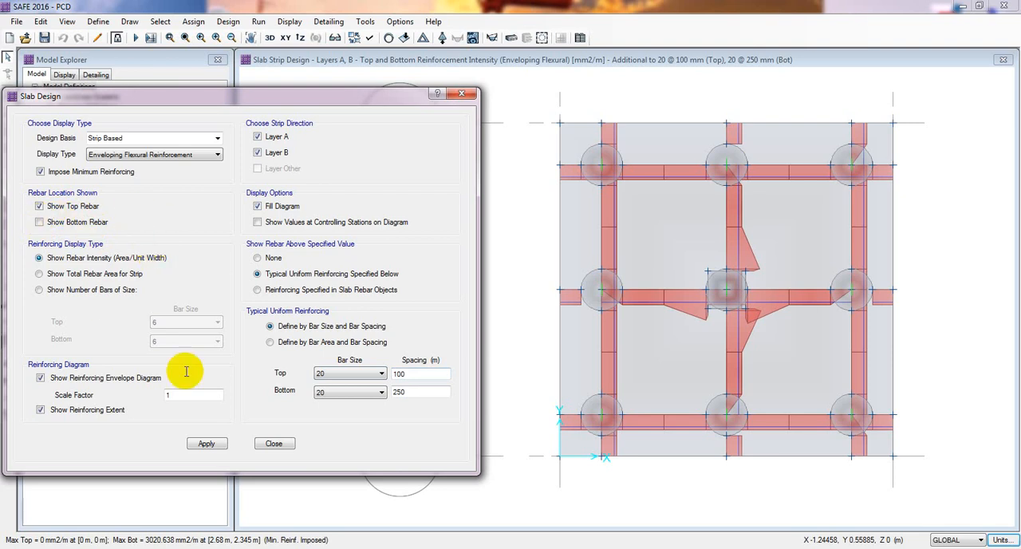
pyautogui.click(215, 445)
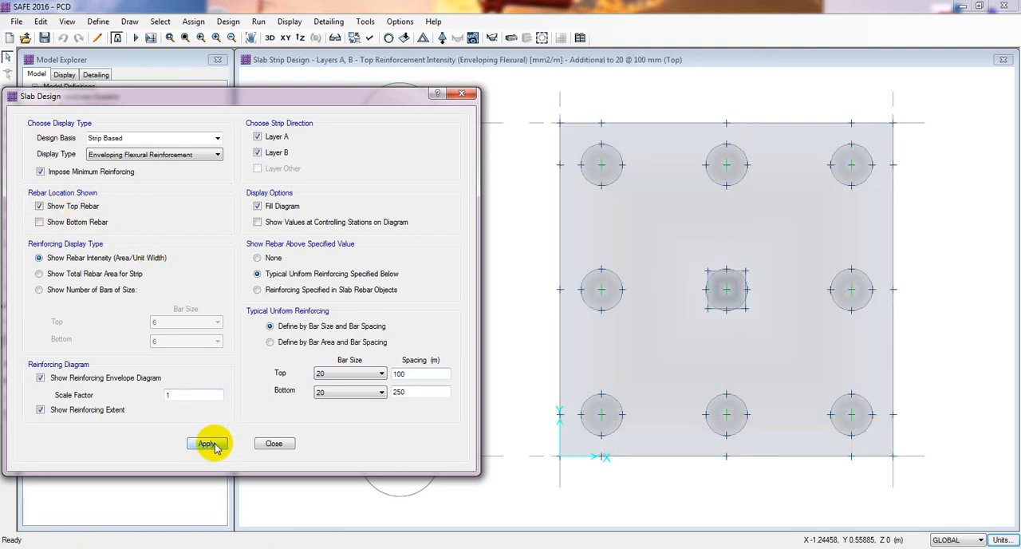
# Check the strip-based top reinforcement against size 20 bars at 200 mm spacing, followed by 300 mm spacing.
pyautogui.doubleClick(399, 373)
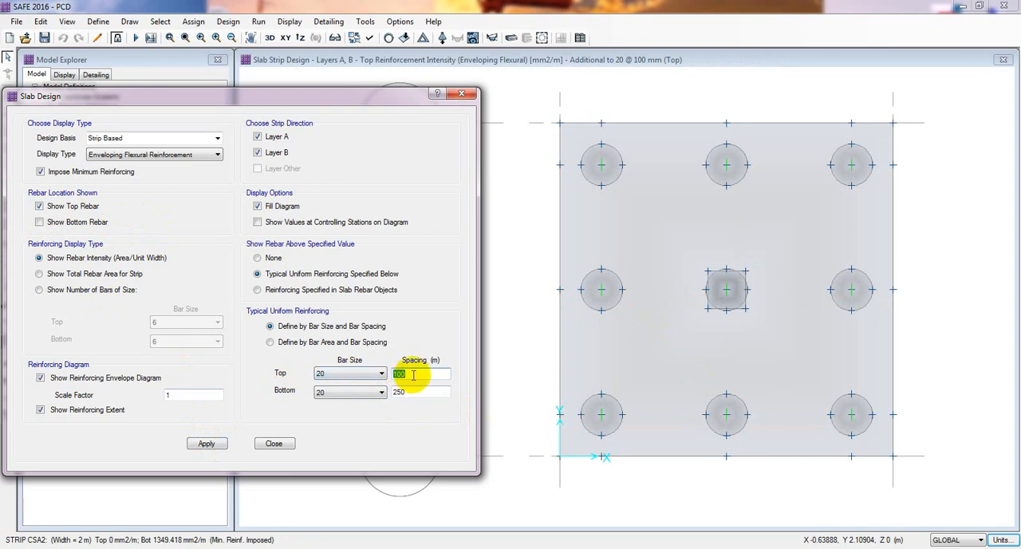
pyautogui.click(217, 445)
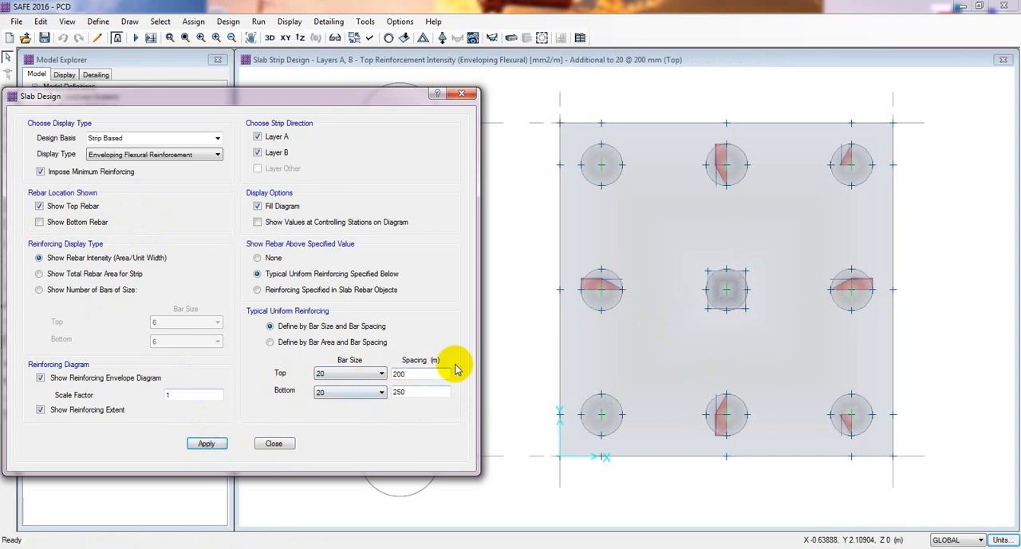
pyautogui.doubleClick(416, 373)
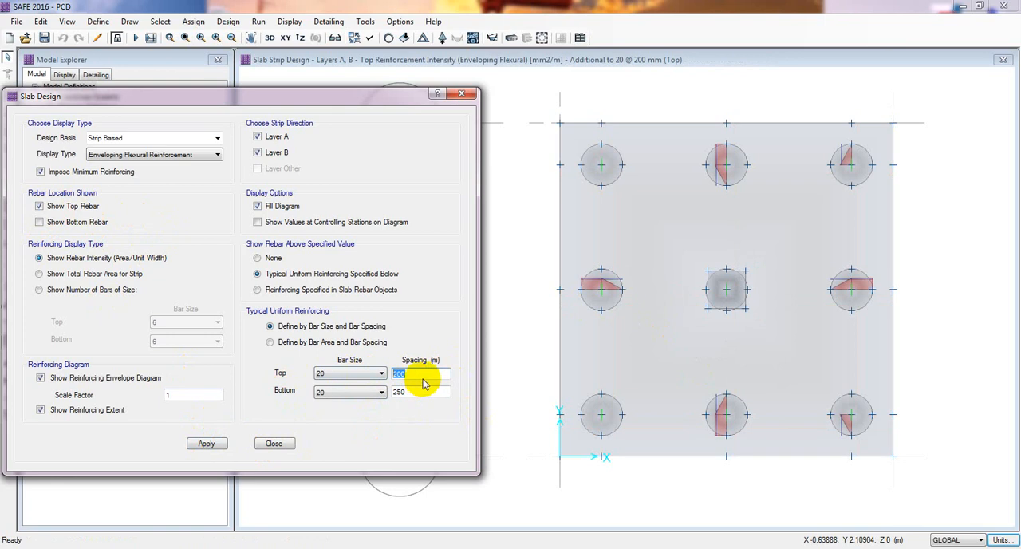
pyautogui.write('300')
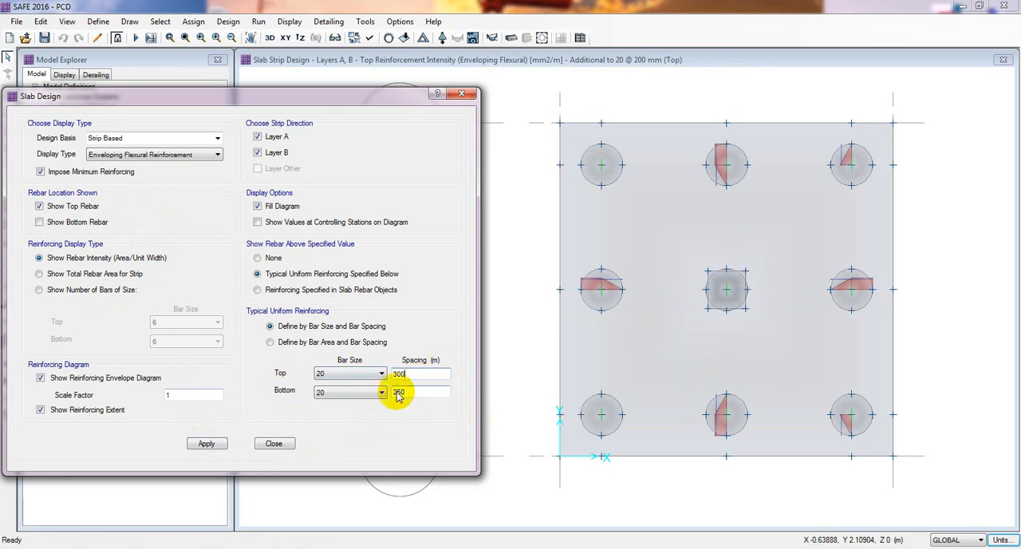
pyautogui.click(213, 443)
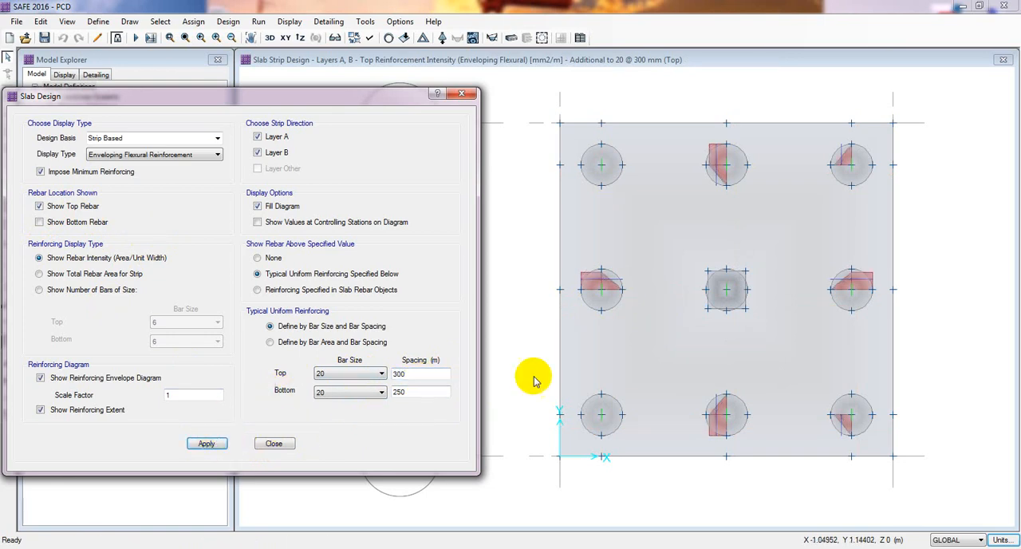
# Change the typical uniform top bar size to 16 at 300 mm spacing and refresh the strip-based reinforcement.
pyautogui.moveTo(675, 329)
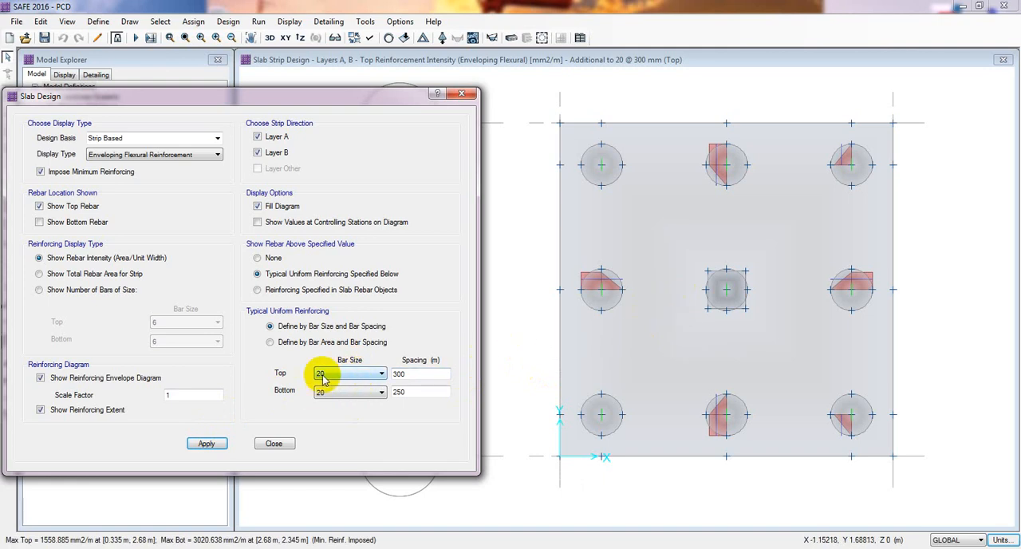
pyautogui.click(355, 375)
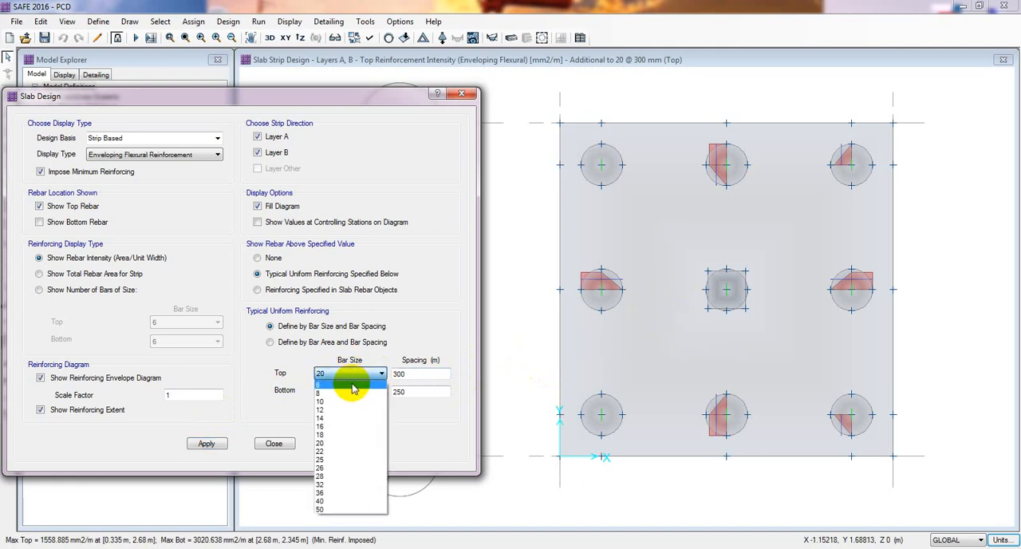
pyautogui.click(375, 420)
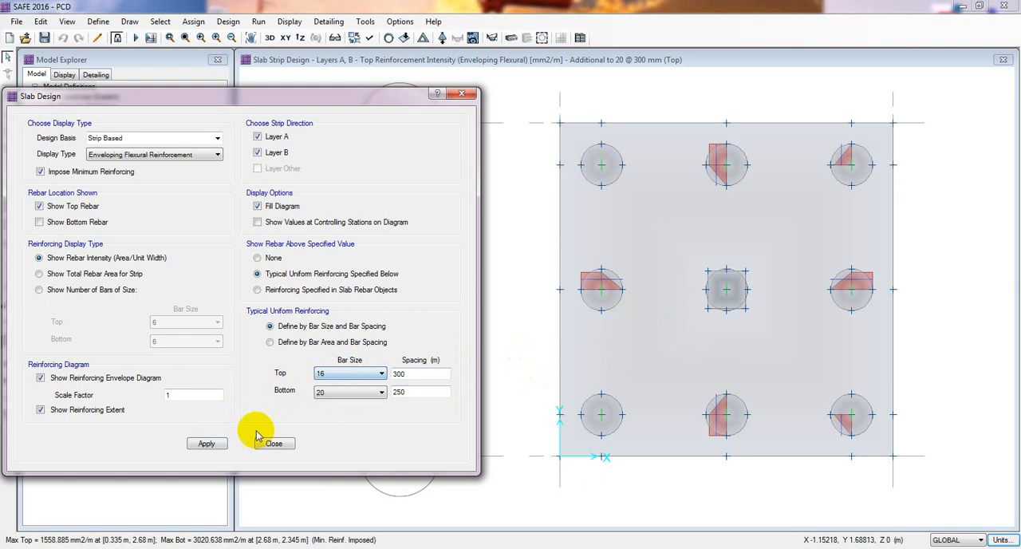
pyautogui.click(206, 443)
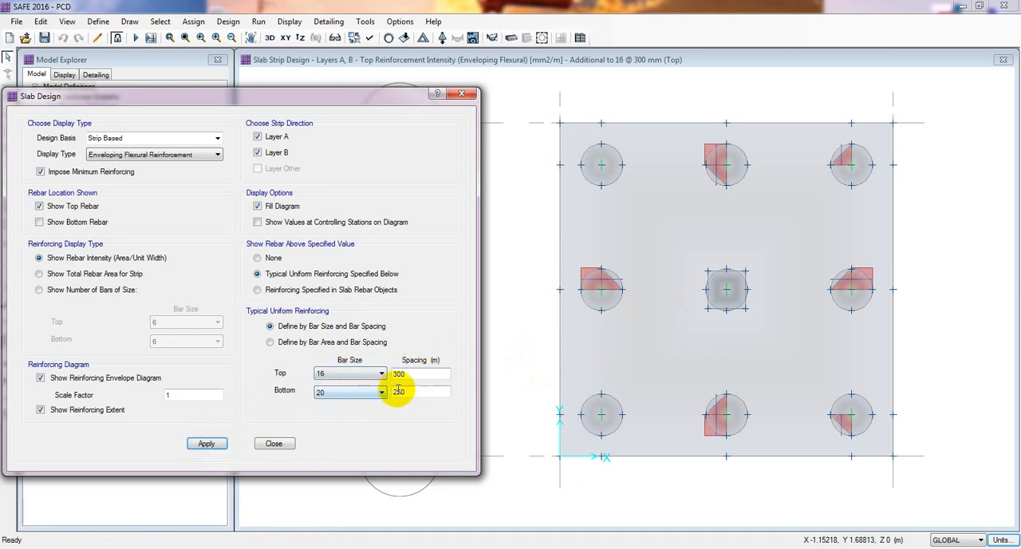
# Try to apply a 250 spacing to the size 16 top bars and close the slab design display settings.
pyautogui.moveTo(416, 375); pyautogui.dragTo(391, 376)
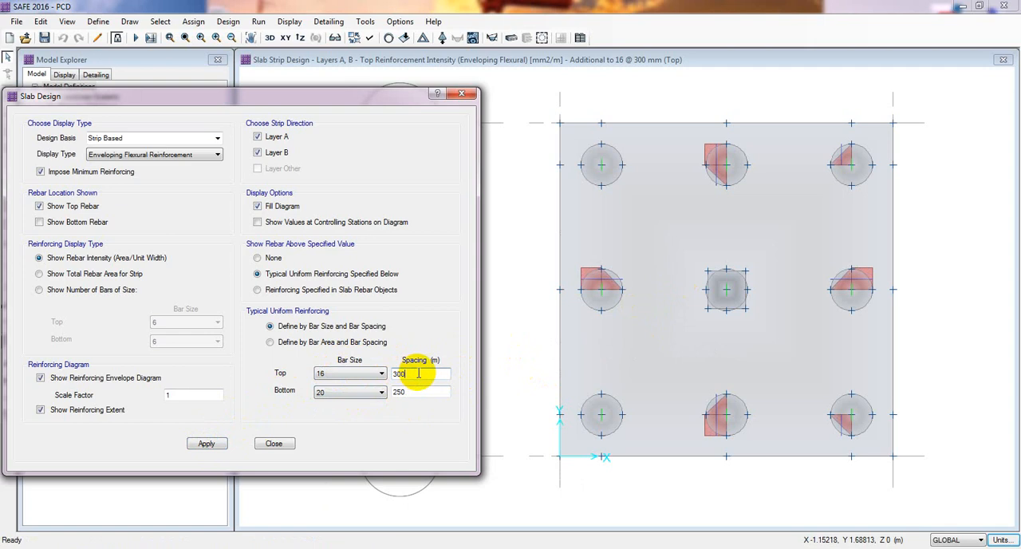
pyautogui.doubleClick(416, 374)
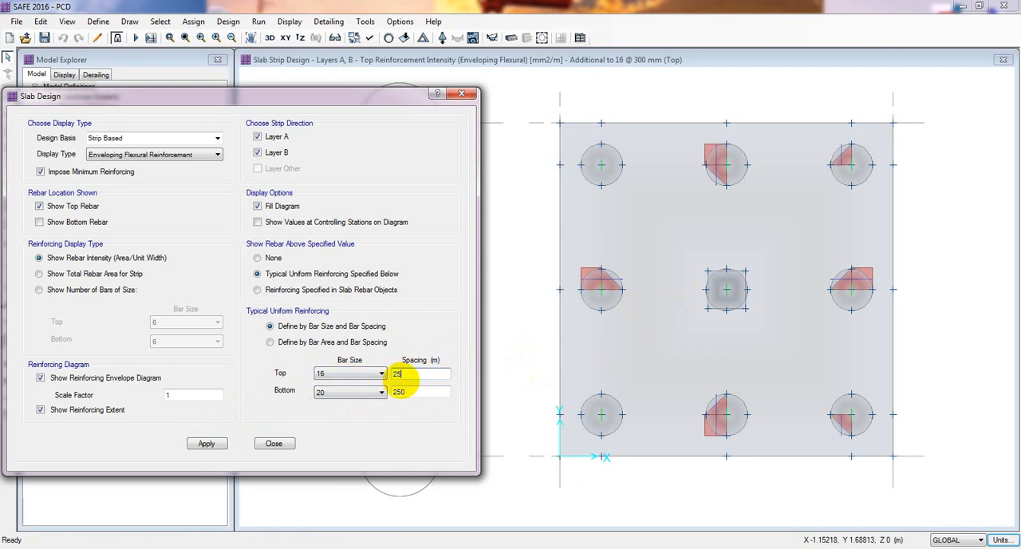
pyautogui.write('250')
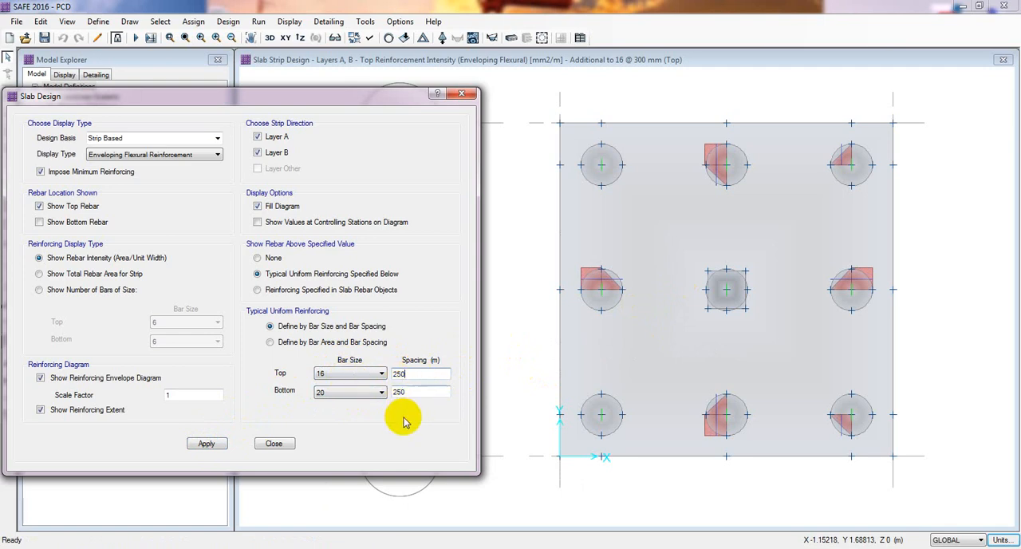
pyautogui.click(205, 444)
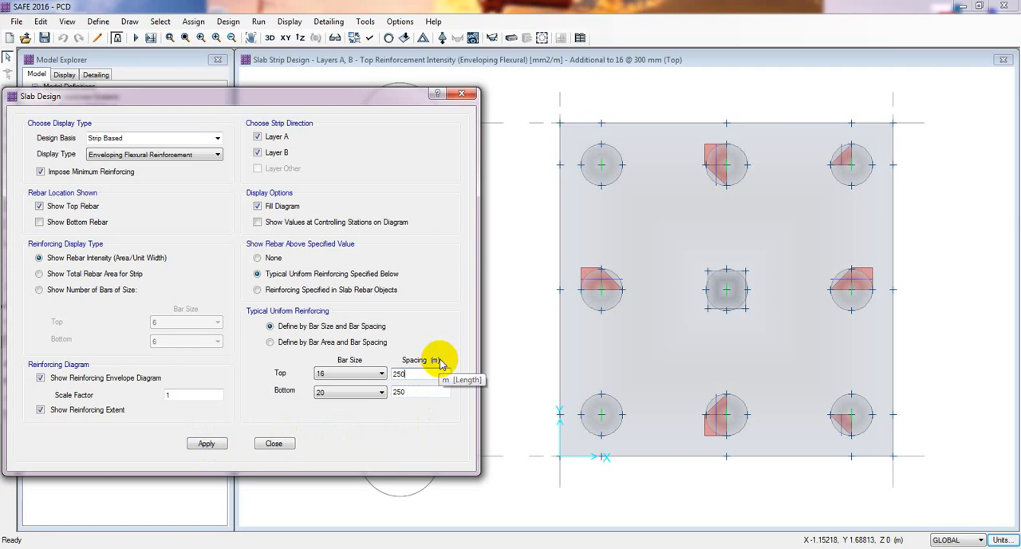
pyautogui.doubleClick(418, 372)
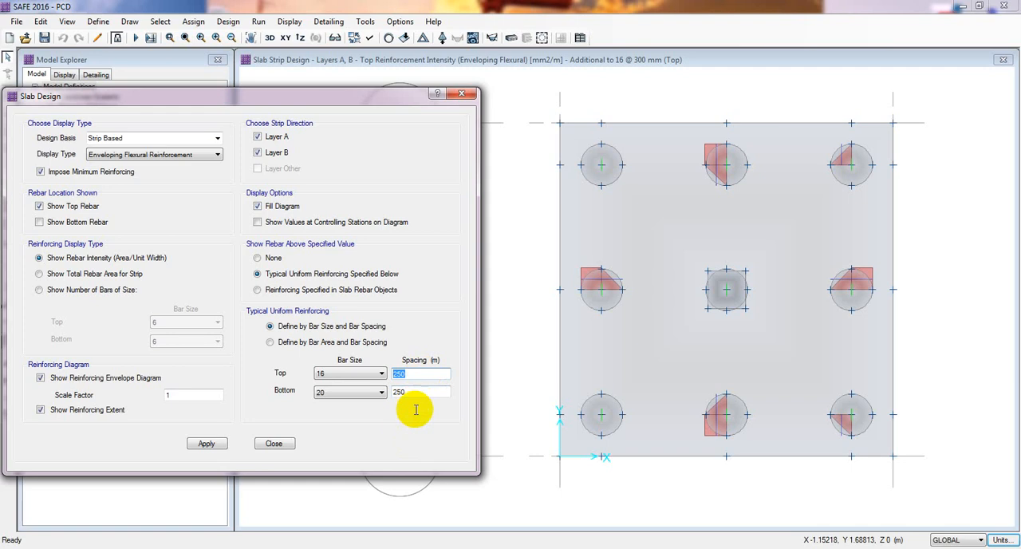
pyautogui.moveTo(579, 295)
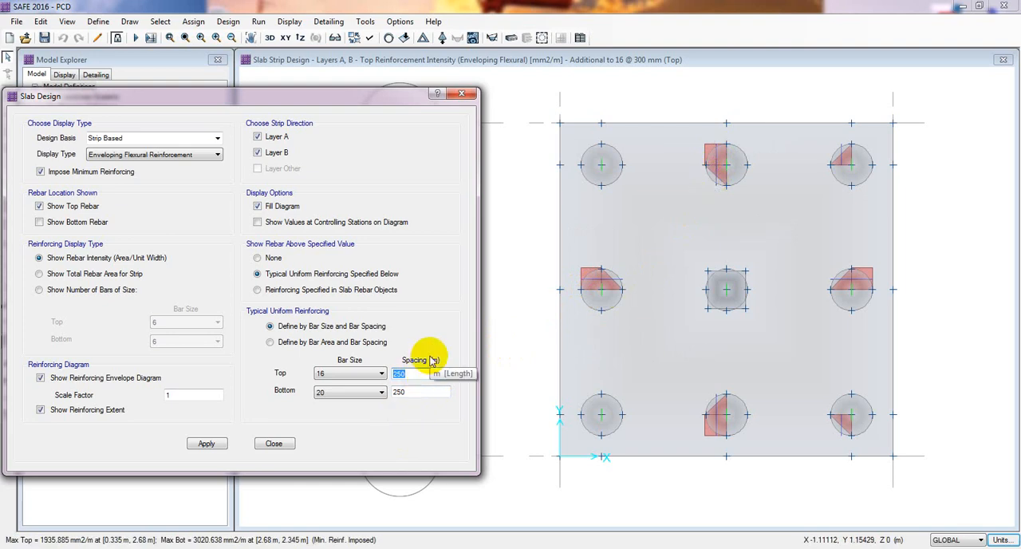
pyautogui.click(273, 444)
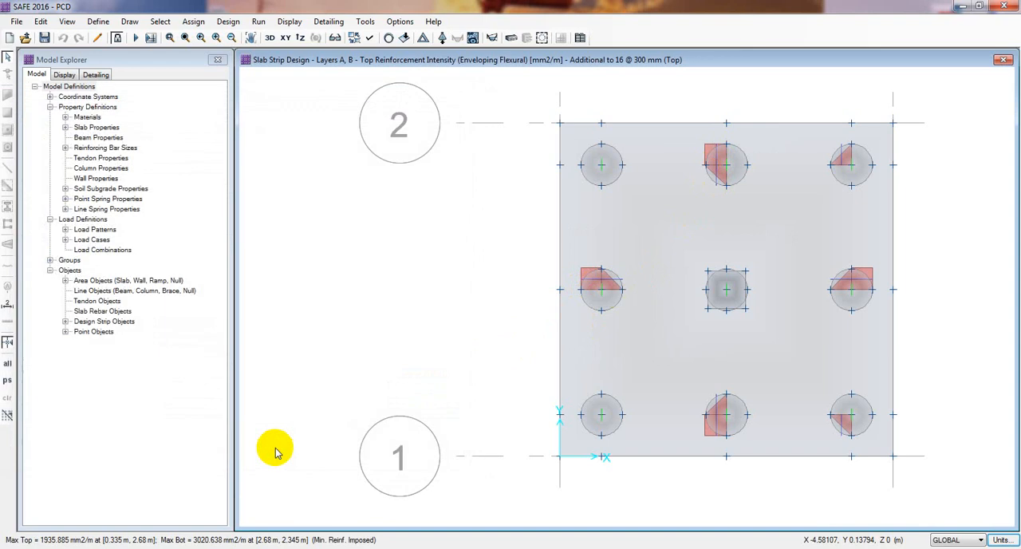
# Set the model's units to the metric defaults.
pyautogui.click(1000, 540)
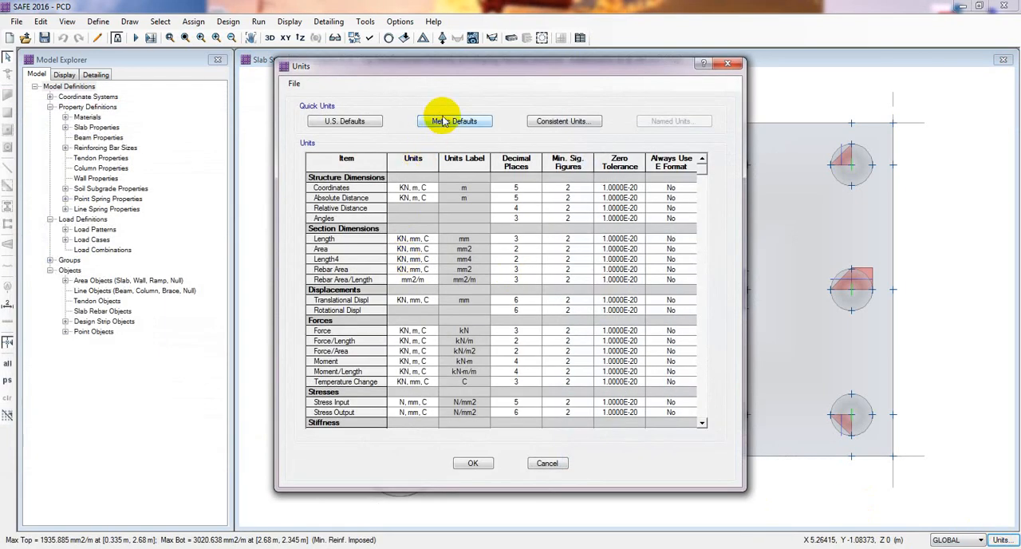
pyautogui.click(464, 126)
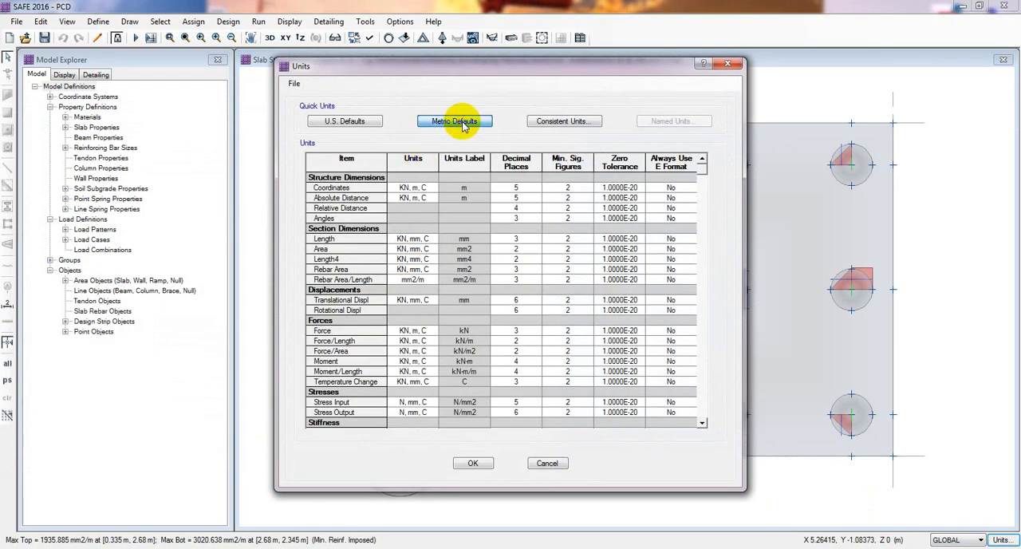
pyautogui.click(472, 463)
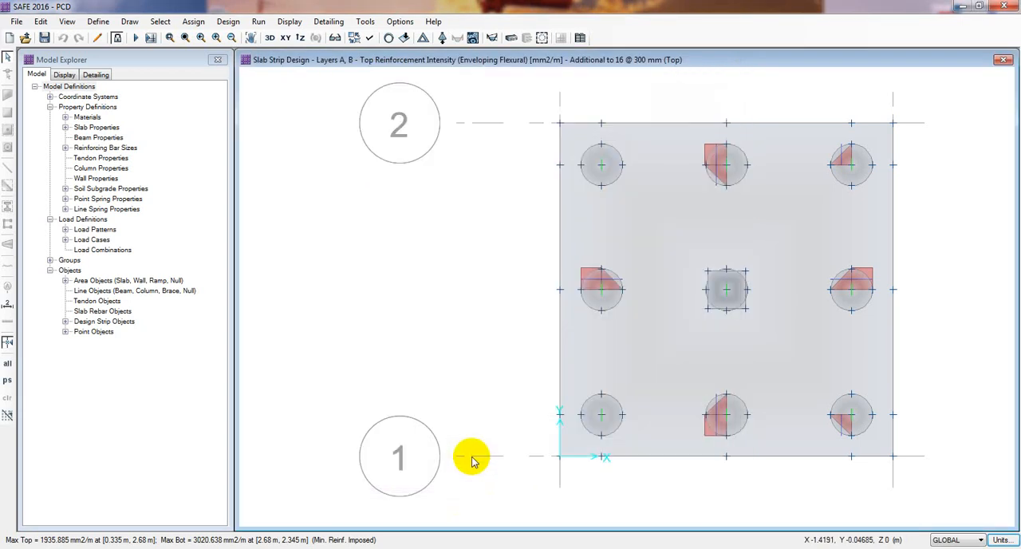
# Reopen the slab design display settings and reapply size 16 top bars at 300 mm, keeping the whole pile cap in view.
pyautogui.click(289, 22)
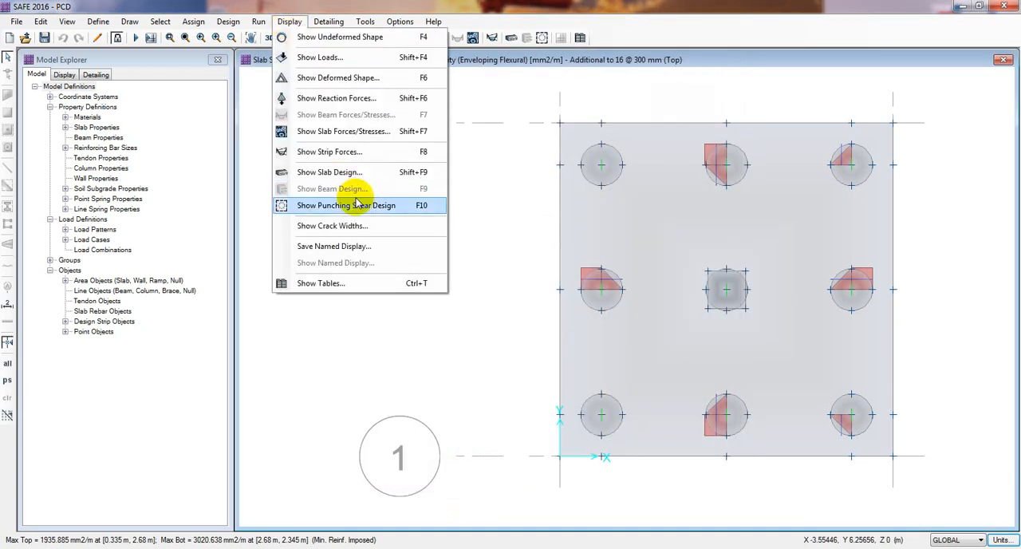
pyautogui.click(345, 174)
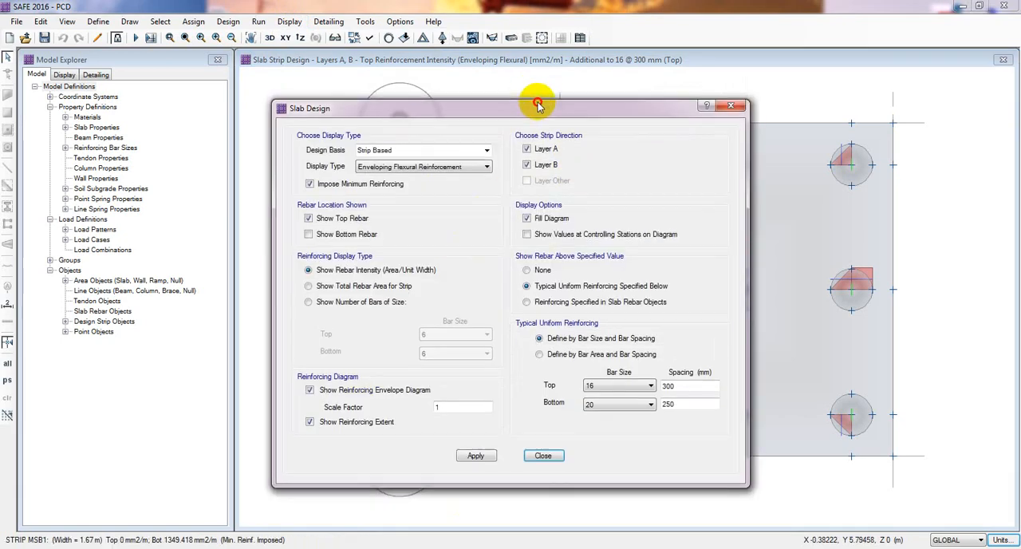
pyautogui.moveTo(535, 99); pyautogui.dragTo(317, 105)
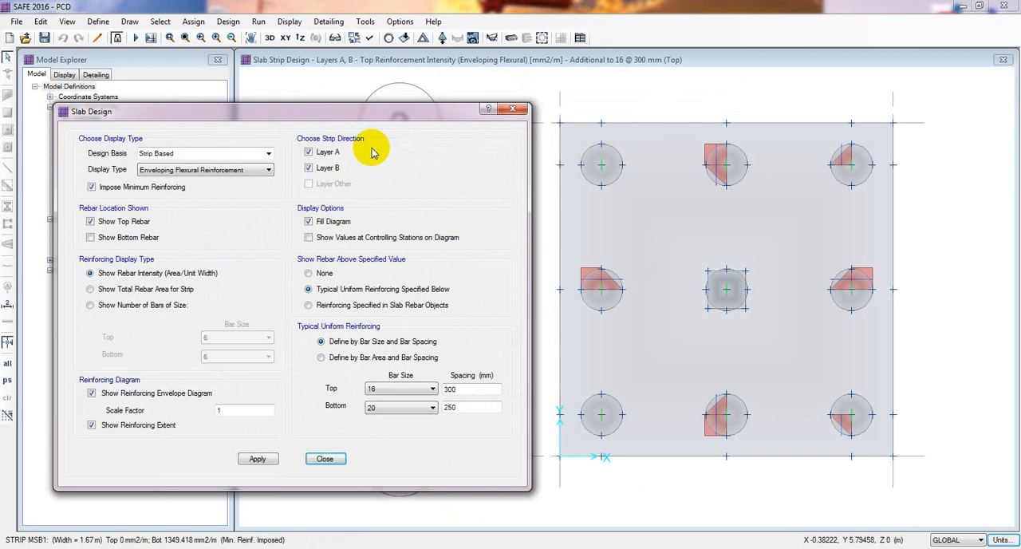
pyautogui.moveTo(359, 113); pyautogui.dragTo(339, 74)
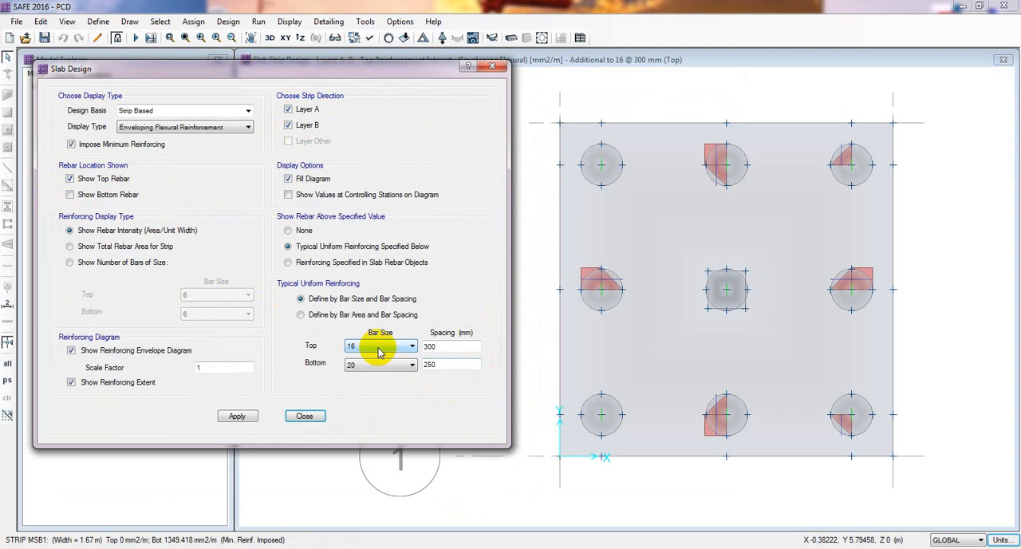
pyautogui.click(241, 416)
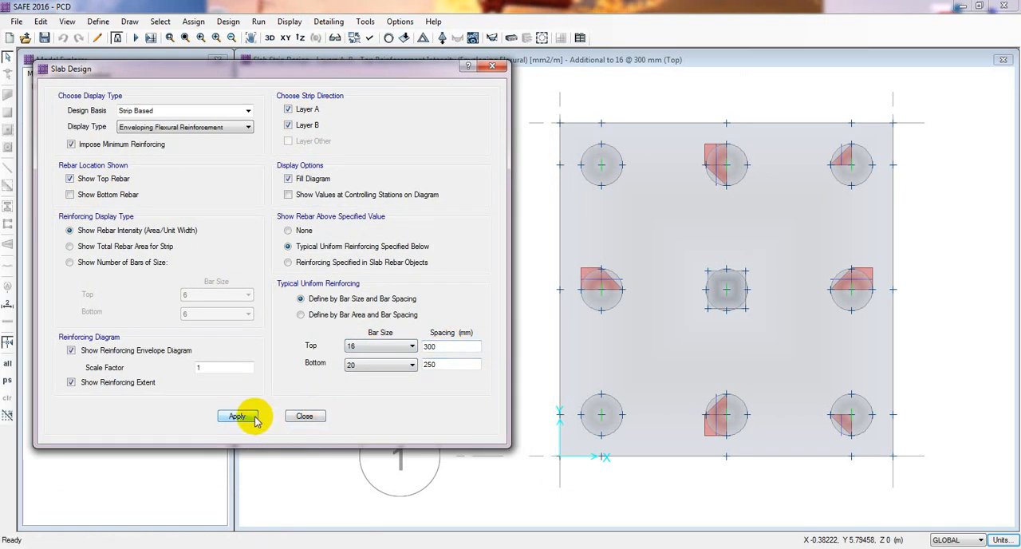
pyautogui.moveTo(431, 71); pyautogui.dragTo(409, 70)
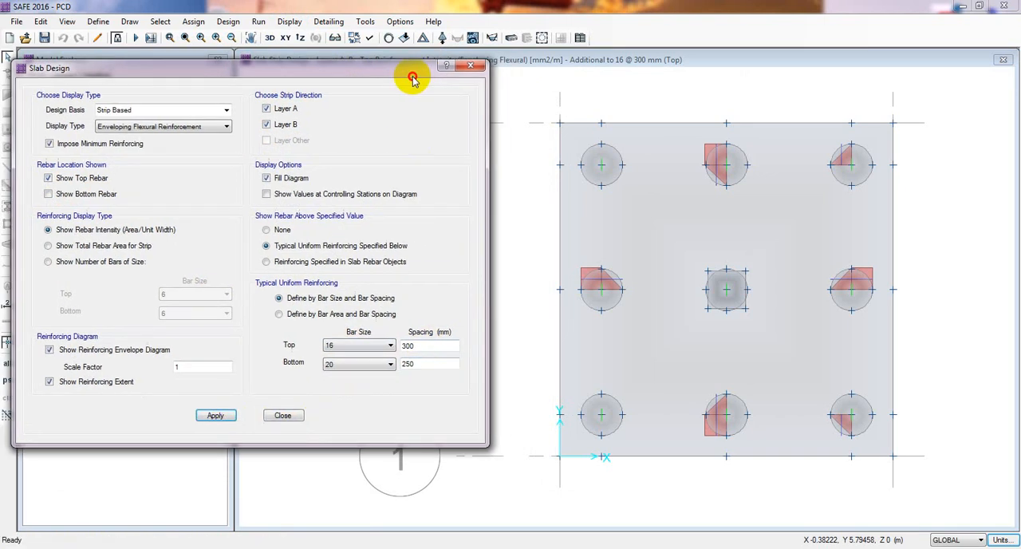
# Set the typical uniform top bar spacing to 250 mm and refresh the additional top reinforcement.
pyautogui.moveTo(762, 164)
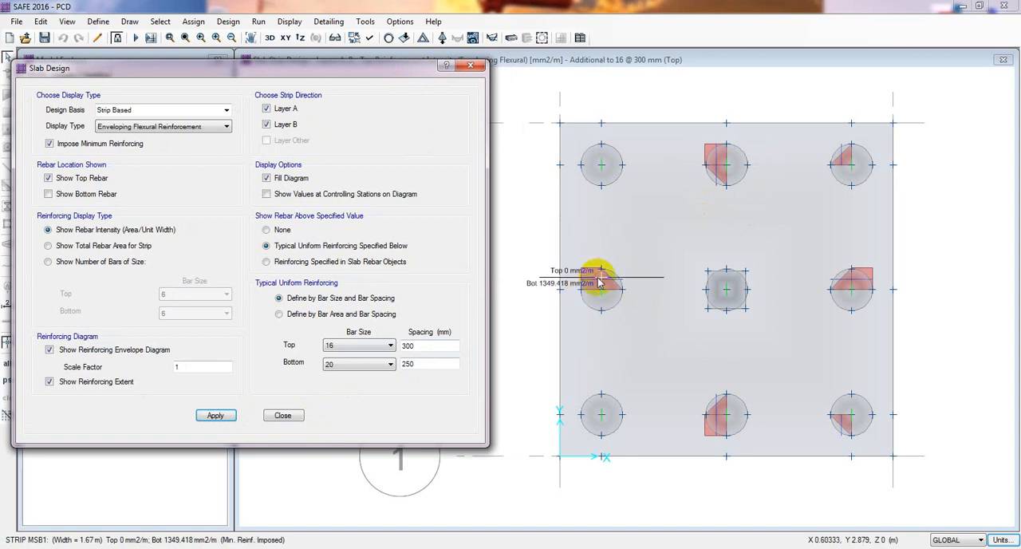
pyautogui.doubleClick(419, 352)
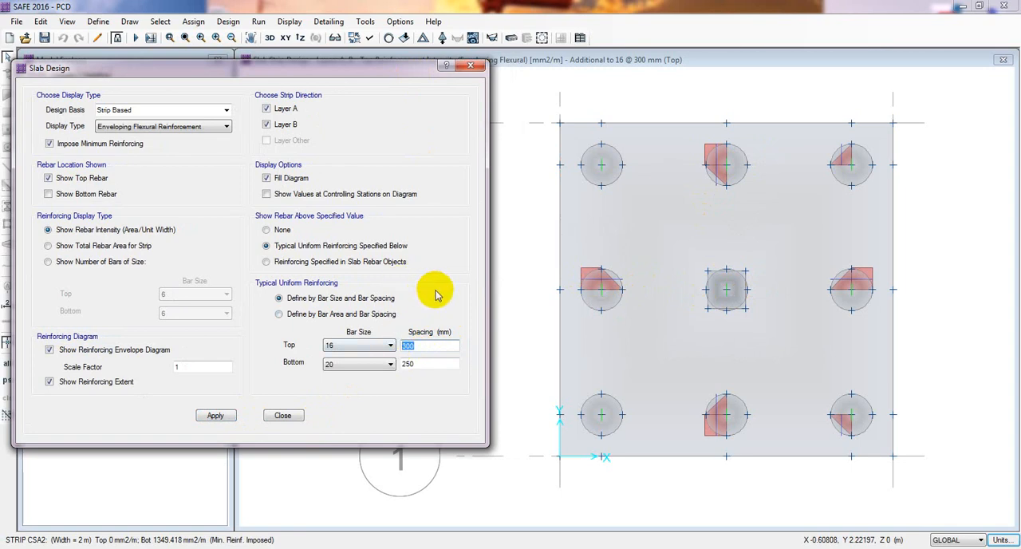
pyautogui.write('25')
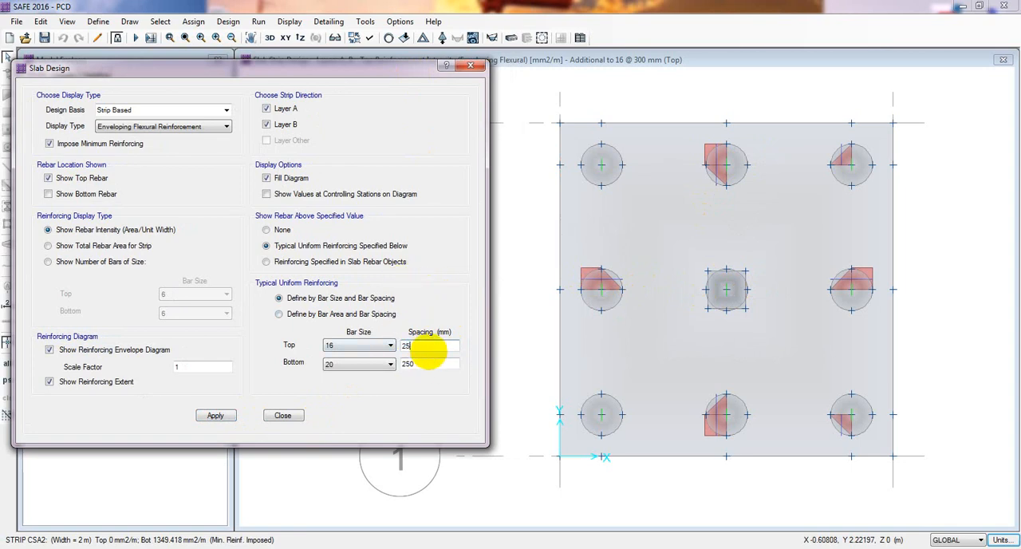
pyautogui.write('0')
pyautogui.click(216, 416)
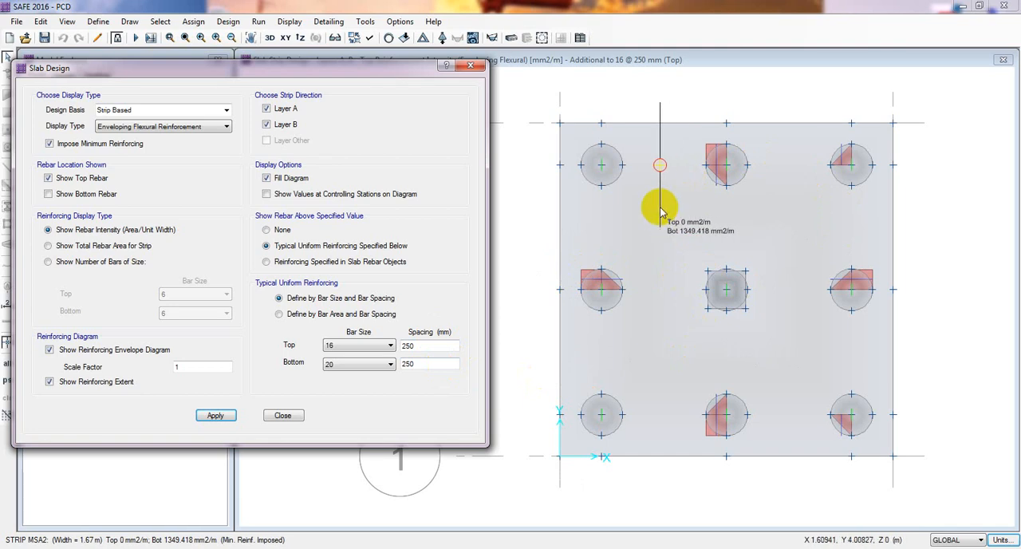
# Display the full strip-based top reinforcement without deducting any specified rebar value.
pyautogui.click(266, 230)
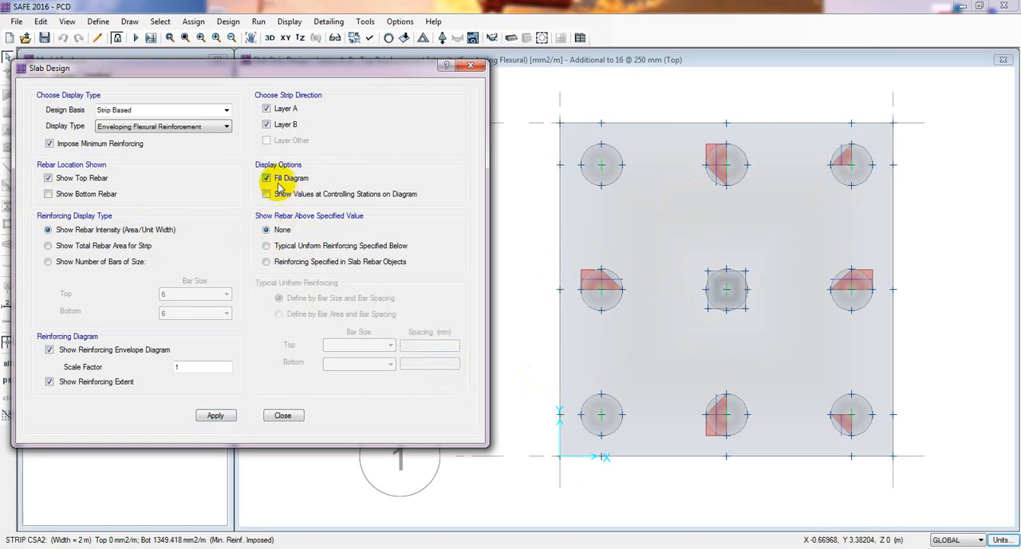
pyautogui.click(215, 416)
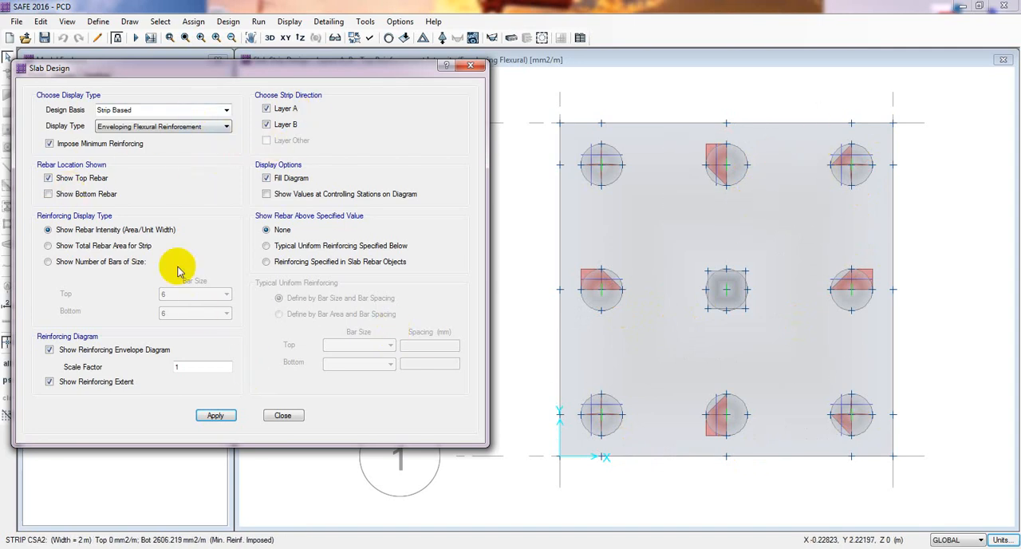
# Show rebar above the typical uniform reinforcing again, with size 16 top bars at 150 mm spacing.
pyautogui.click(298, 249)
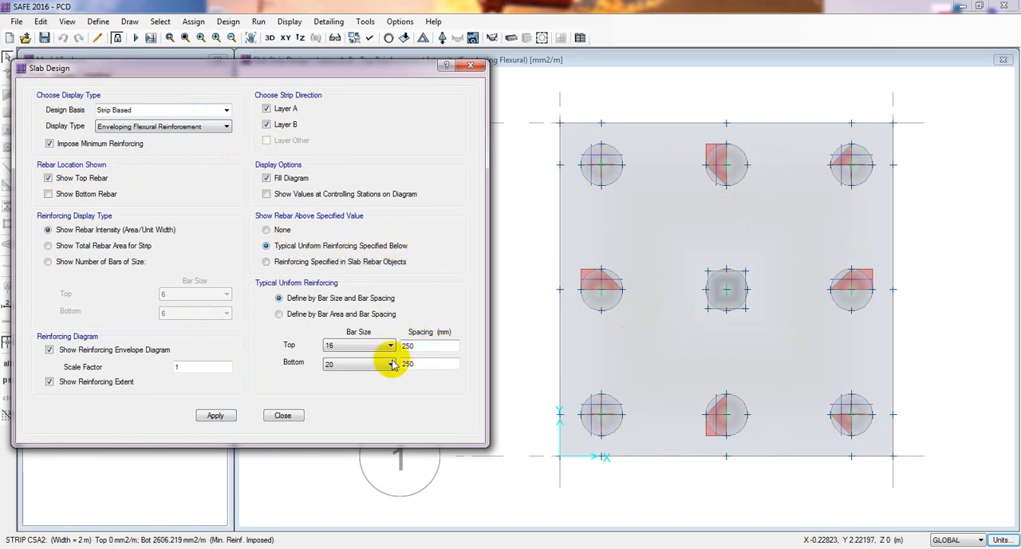
pyautogui.click(215, 415)
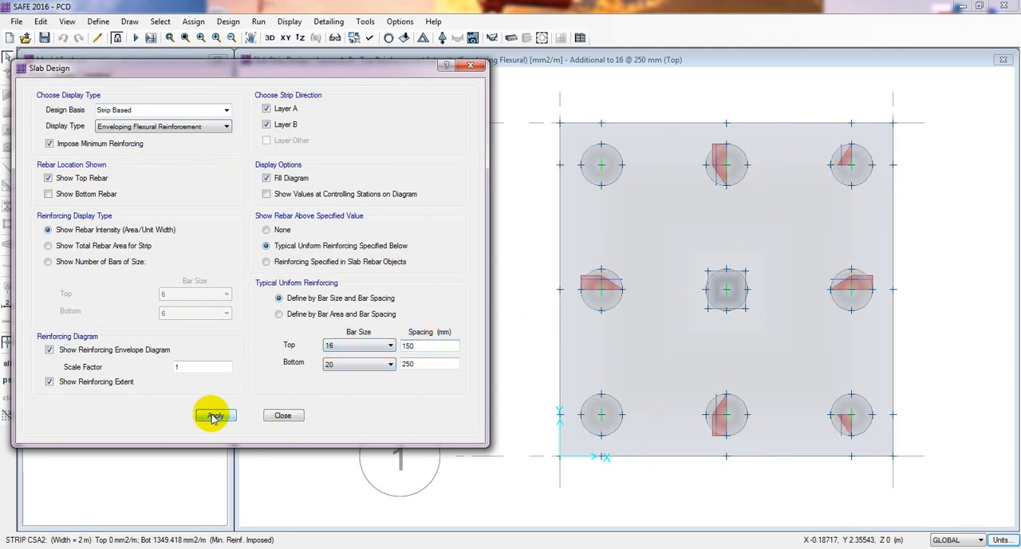
pyautogui.moveTo(863, 281)
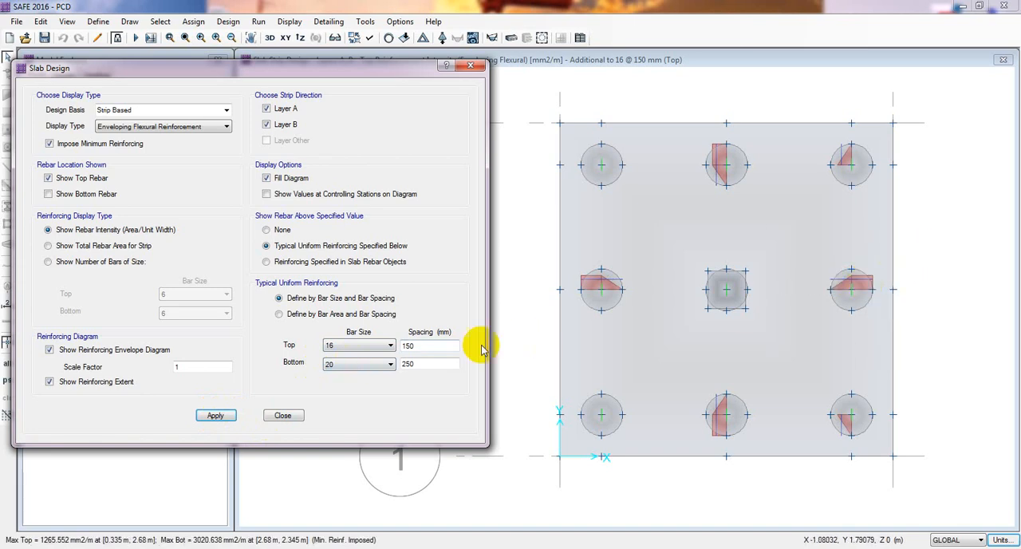
# Reduce the top bar spacing to 100 mm and check the additional reinforcement still required over the edge pile.
pyautogui.doubleClick(425, 348)
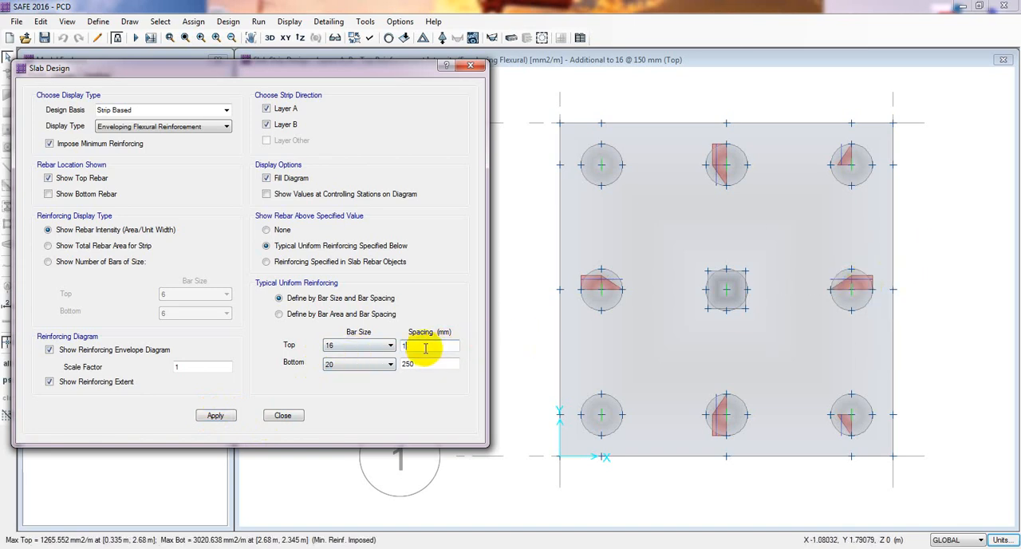
pyautogui.write('100')
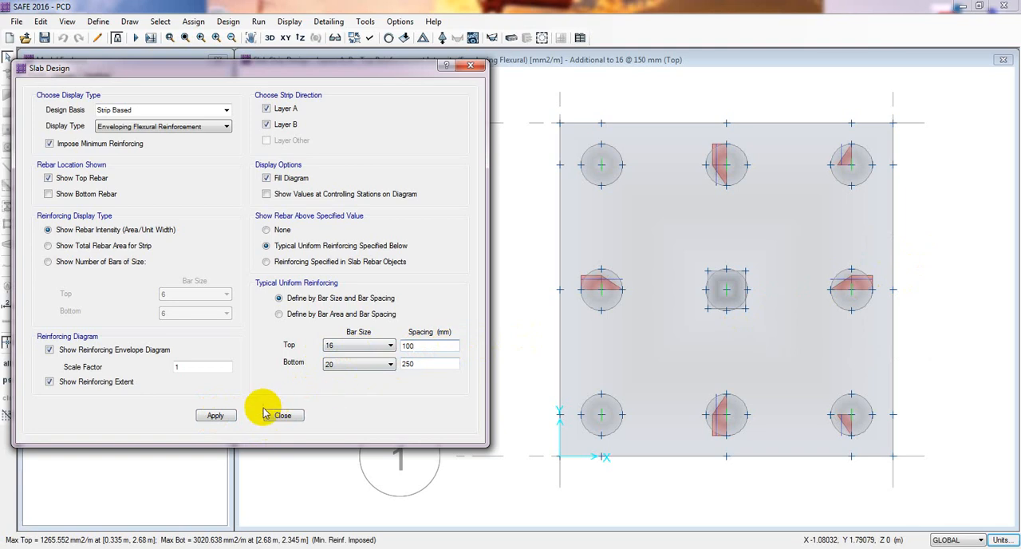
pyautogui.click(217, 416)
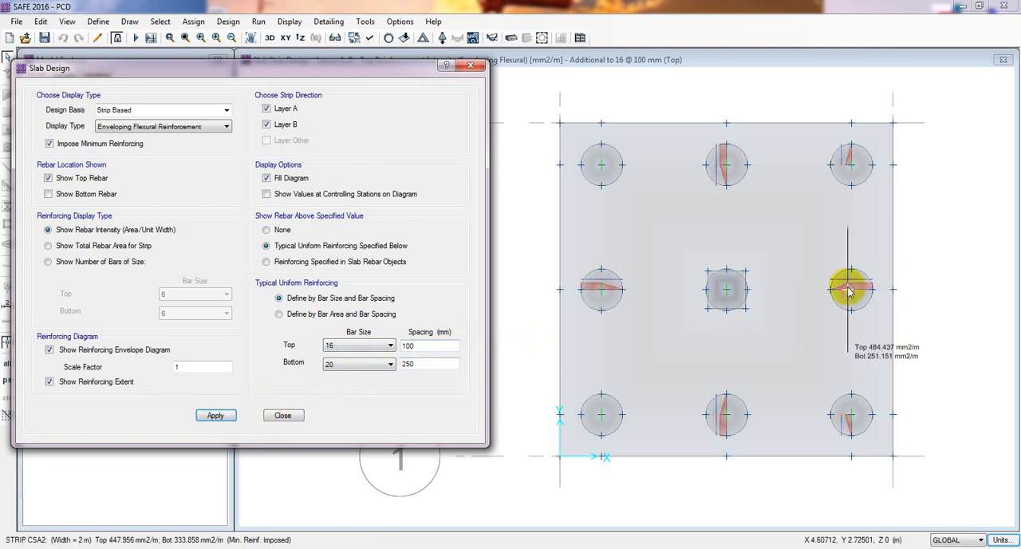
pyautogui.moveTo(854, 292)
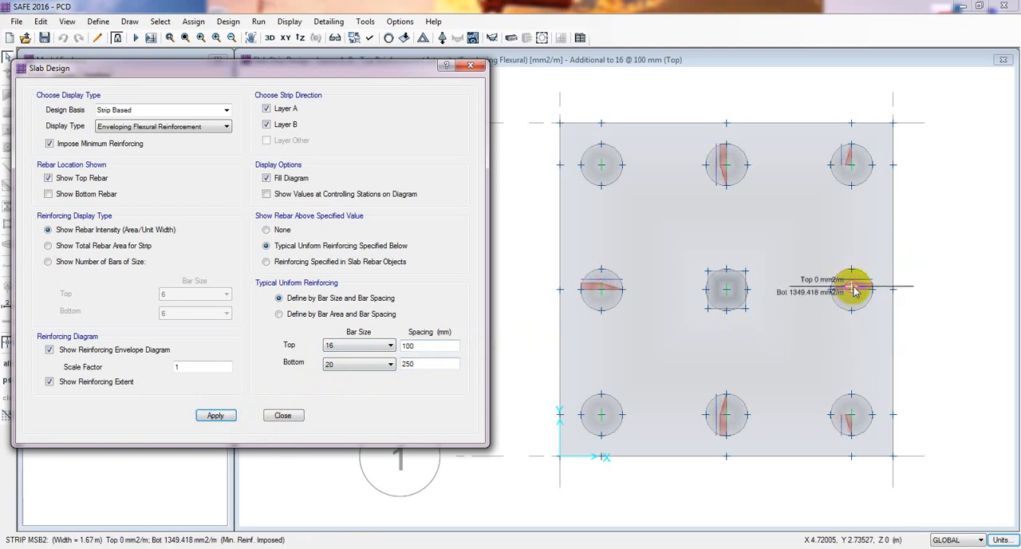
# Increase the typical uniform top bar size to 18 and refresh the strip design reinforcement.
pyautogui.click(389, 348)
pyautogui.click(346, 407)
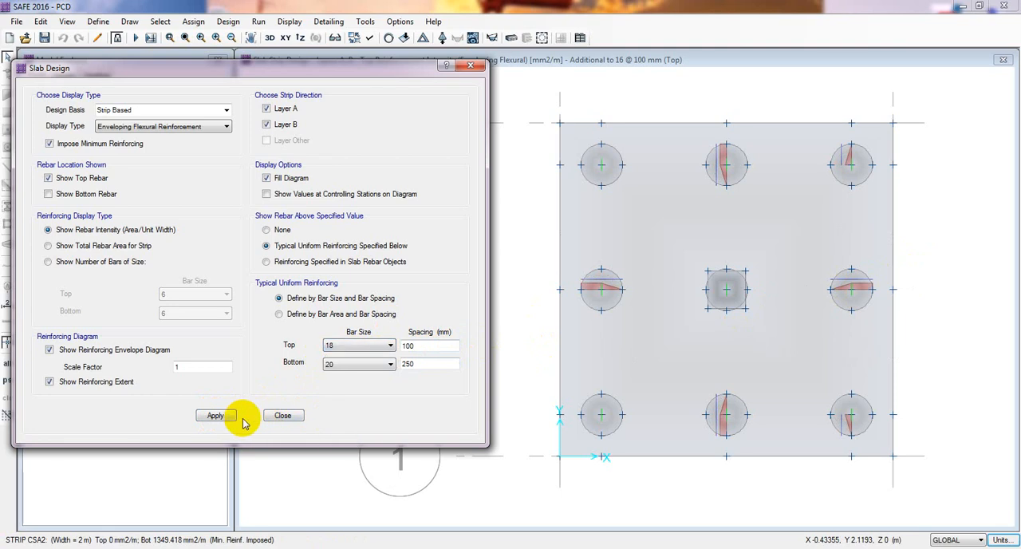
pyautogui.click(217, 416)
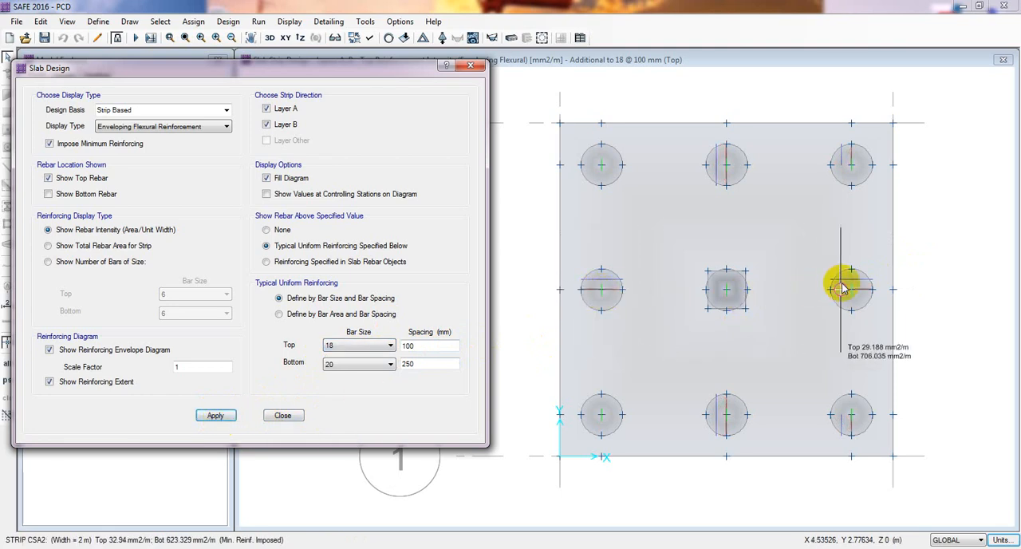
# Increase the typical uniform top bar size to 20 at 100 mm spacing and refresh the strip design reinforcement.
pyautogui.click(390, 344)
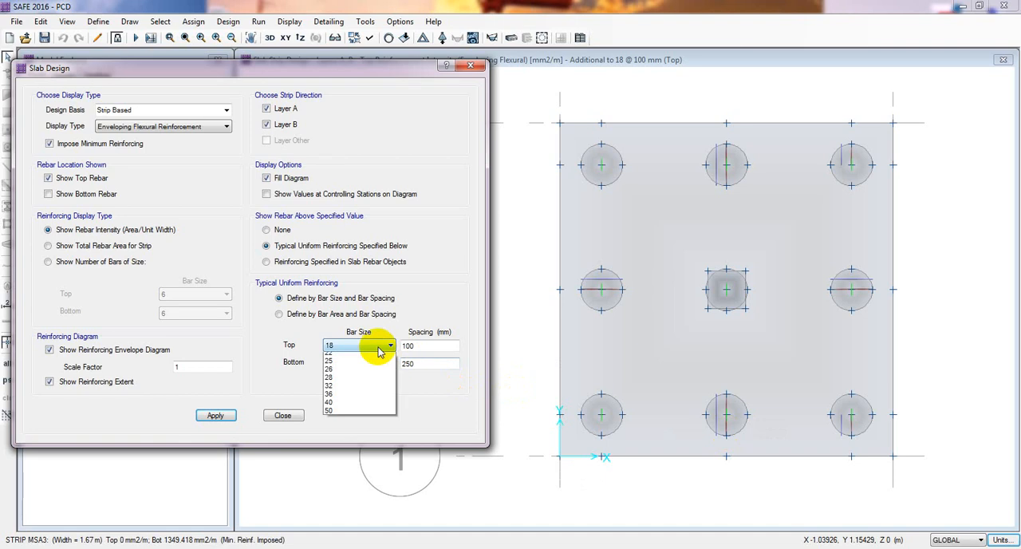
pyautogui.click(348, 414)
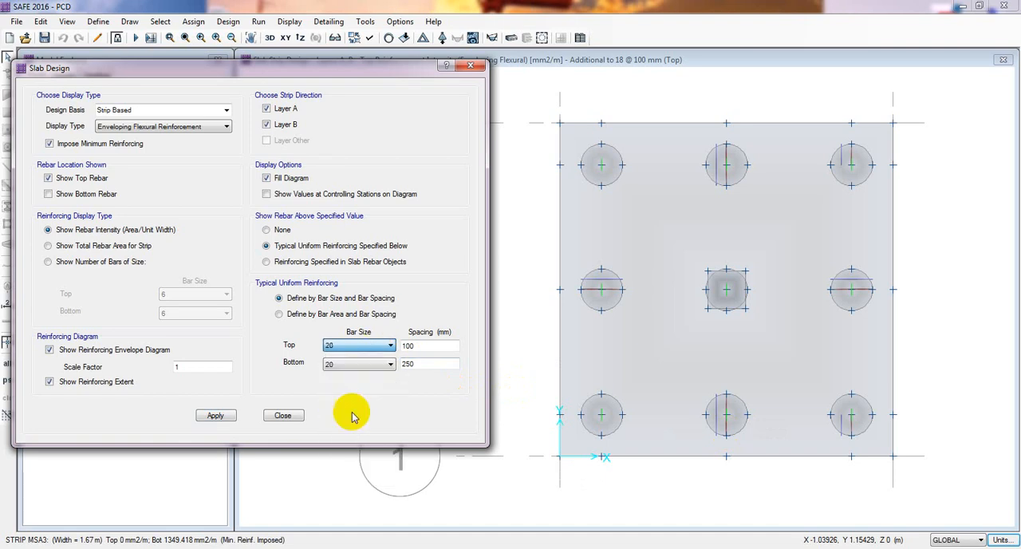
pyautogui.click(217, 417)
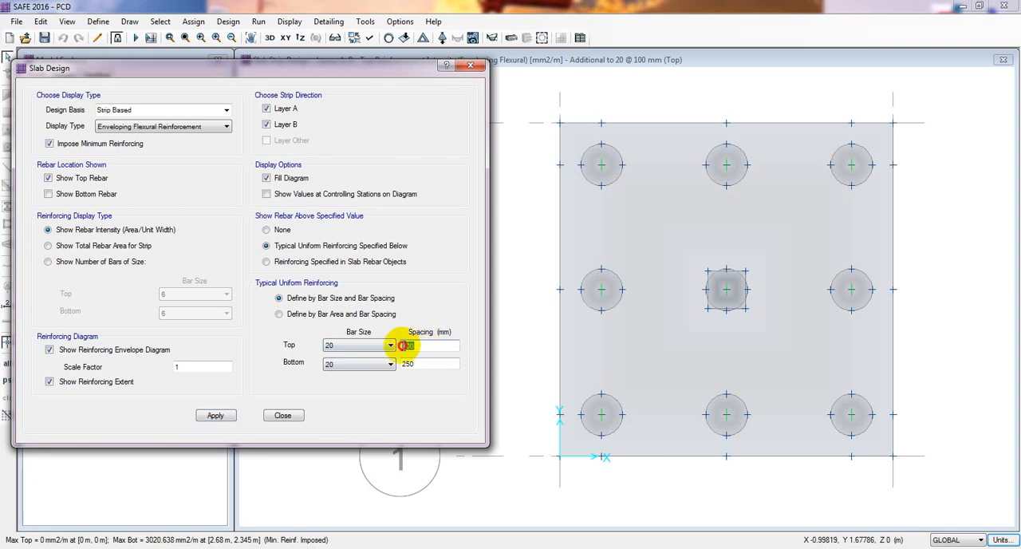
pyautogui.moveTo(403, 345); pyautogui.dragTo(440, 354)
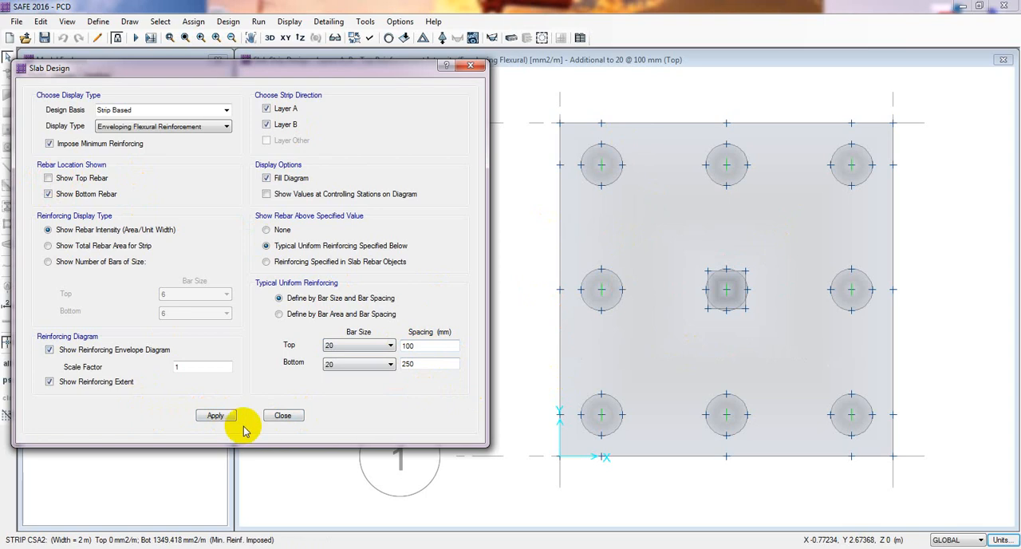
# Display the bottom rebar instead of the top rebar and reduce the typical bottom bar spacing to 150 mm.
pyautogui.click(214, 416)
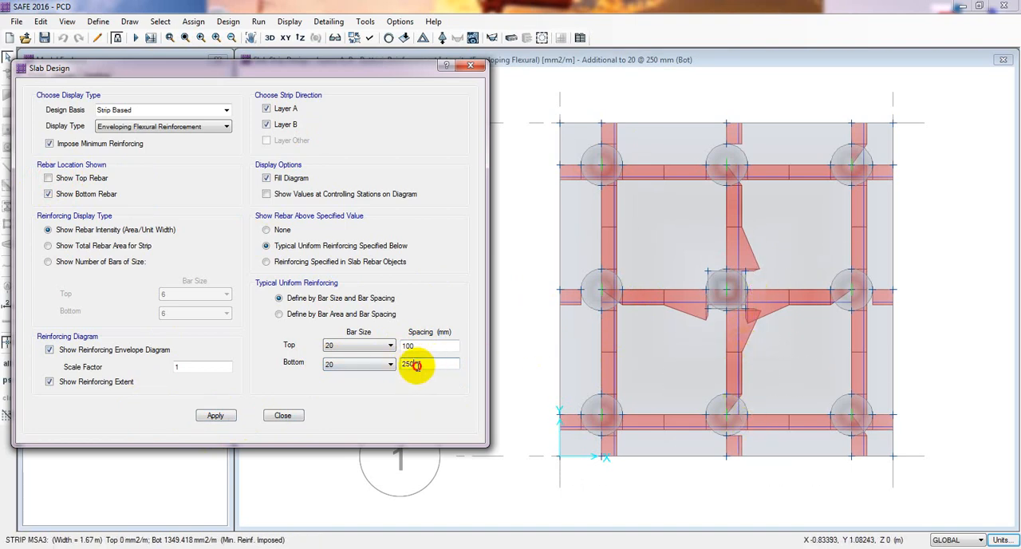
pyautogui.doubleClick(443, 364)
pyautogui.write('150')
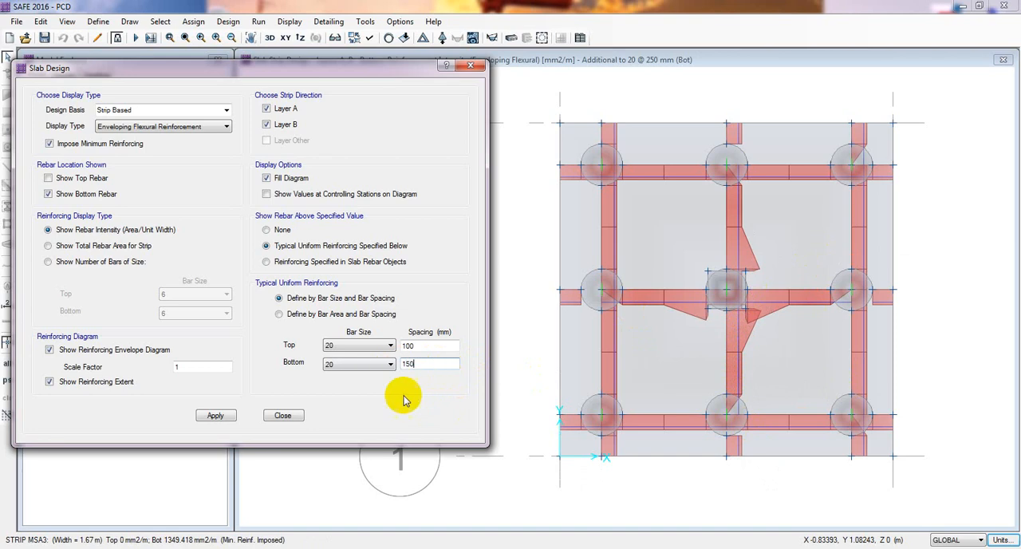
pyautogui.click(217, 416)
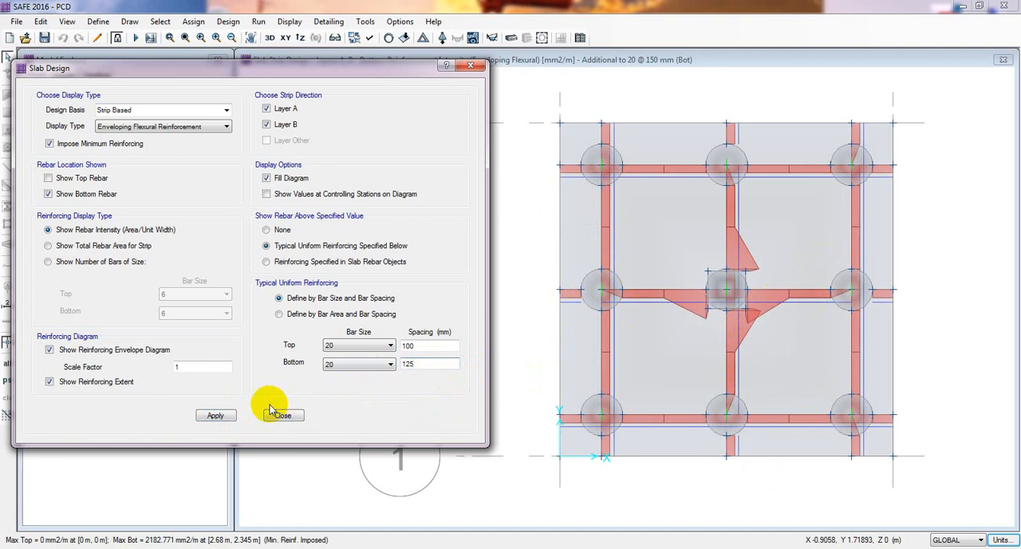
# Try bottom bar spacings of 125 mm and 100 mm, and check the additional bottom reinforcement required beside the central column.
pyautogui.click(216, 416)
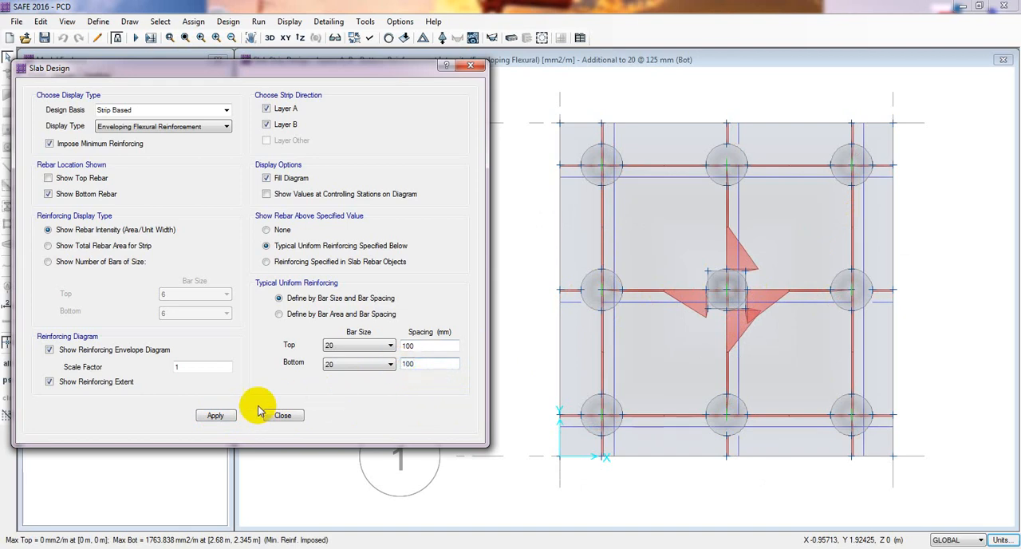
pyautogui.click(231, 419)
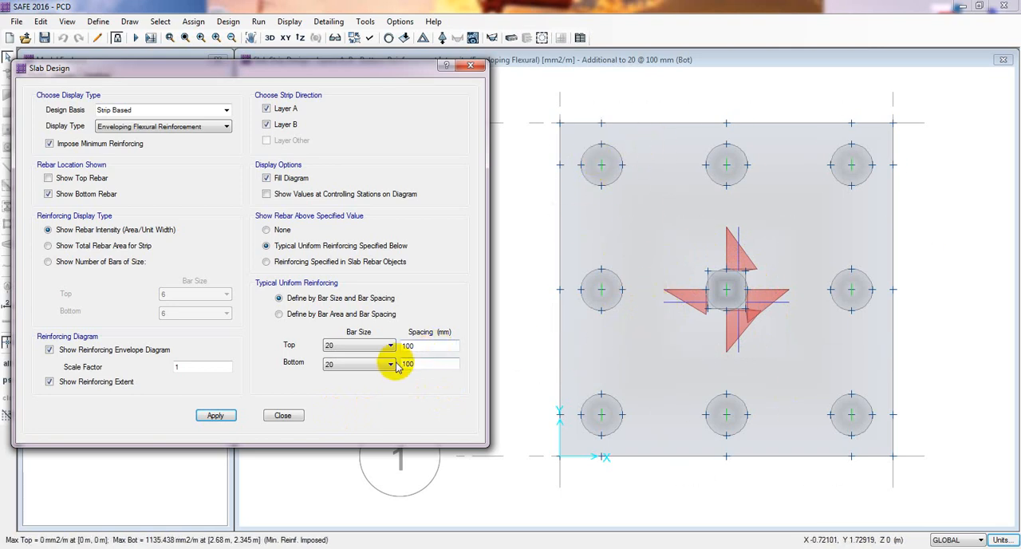
pyautogui.click(332, 368)
pyautogui.click(437, 370)
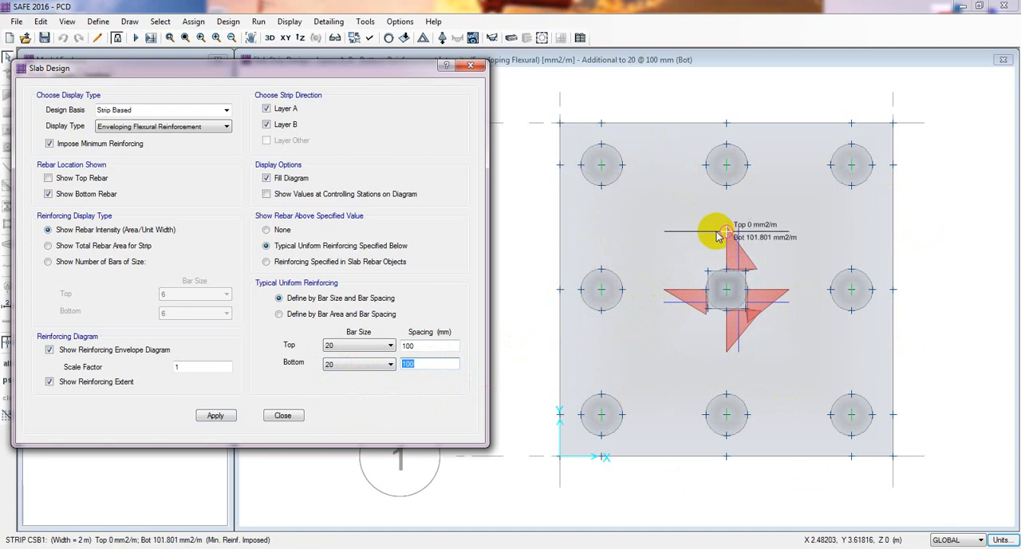
pyautogui.moveTo(739, 249)
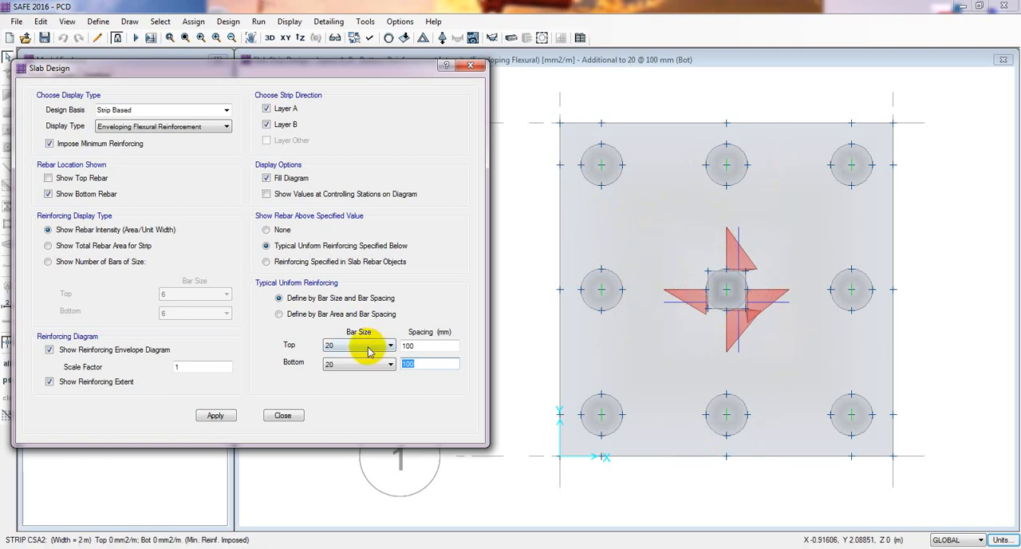
# Try a typical bottom bar spacing of 80 mm with size 20 bars and refresh the reinforcement diagram.
pyautogui.click(419, 365)
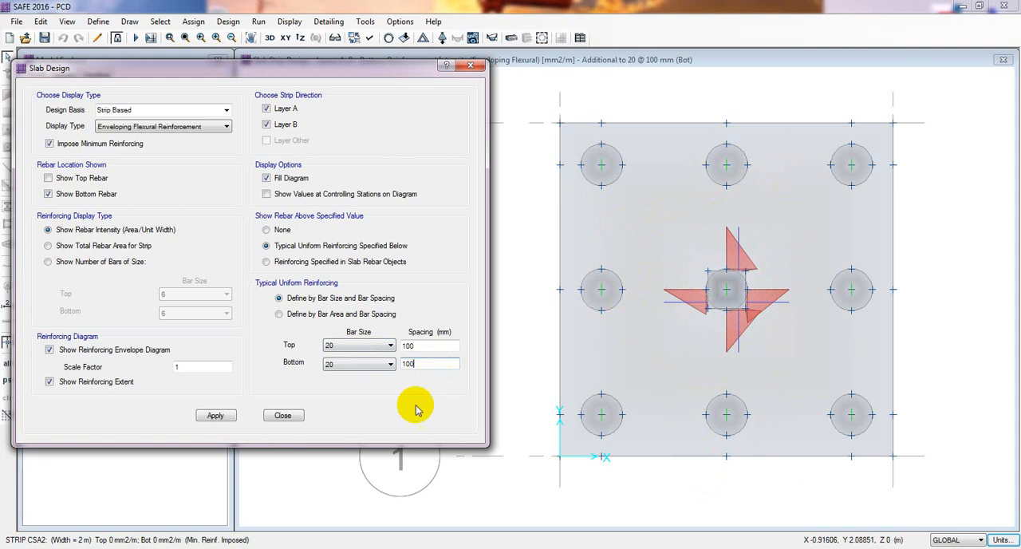
pyautogui.doubleClick(425, 364)
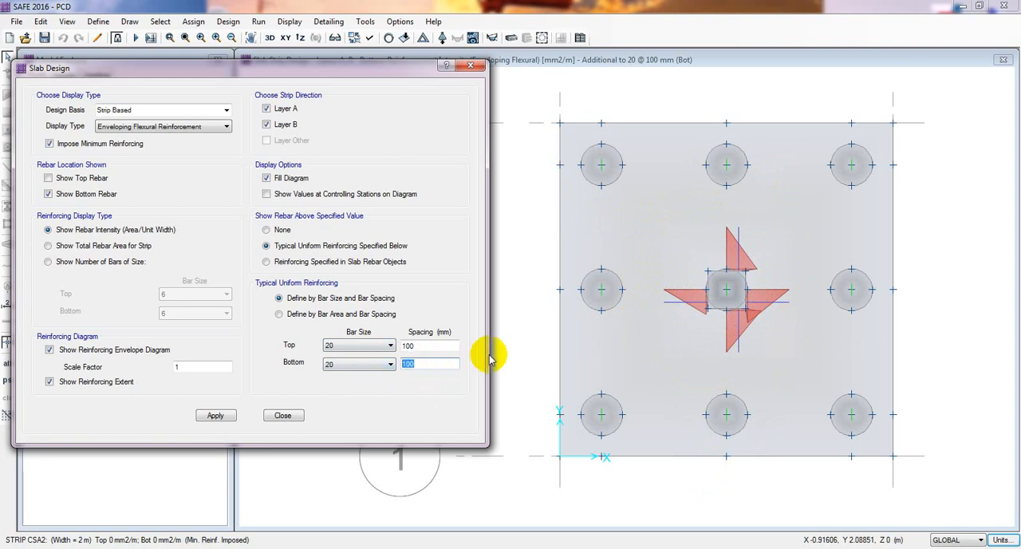
pyautogui.write('80')
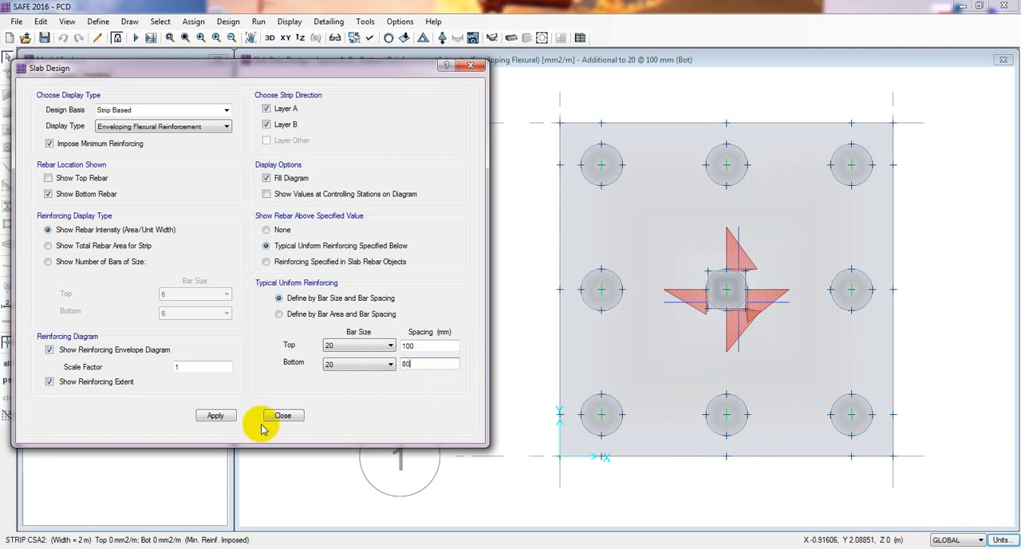
pyautogui.click(216, 415)
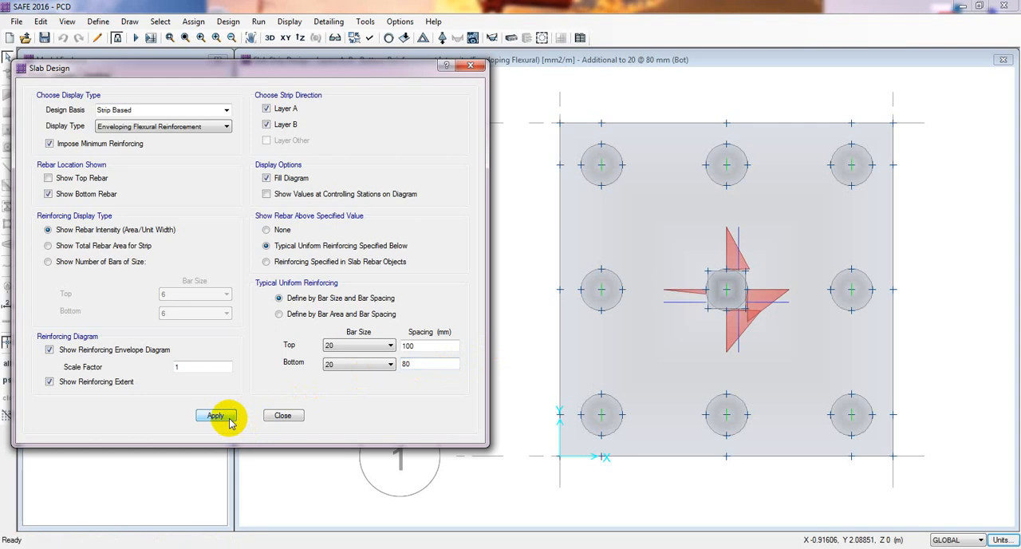
# Try bottom bar spacings of 50 mm and 60 mm, refreshing the strip reinforcement for each value.
pyautogui.moveTo(426, 364); pyautogui.dragTo(390, 367)
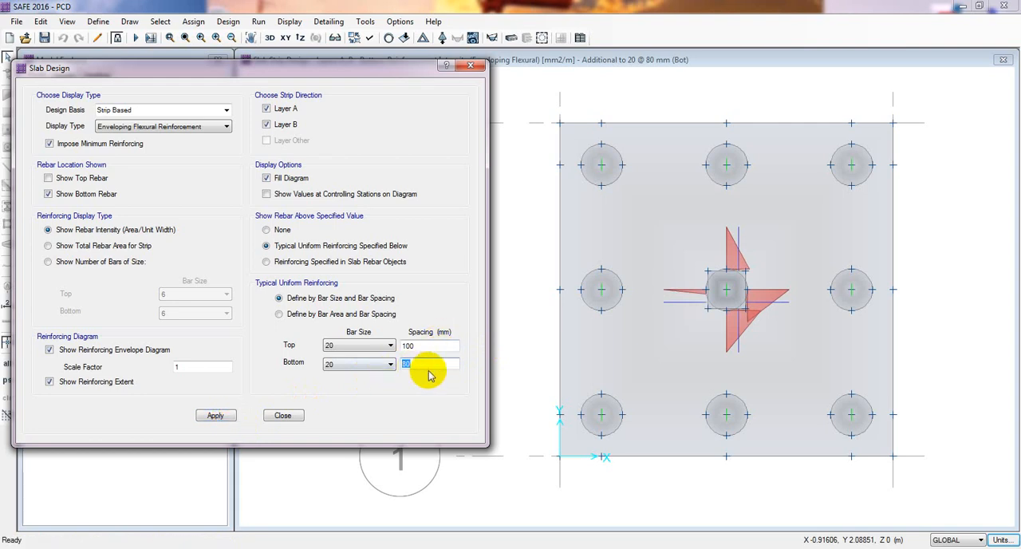
pyautogui.write('50')
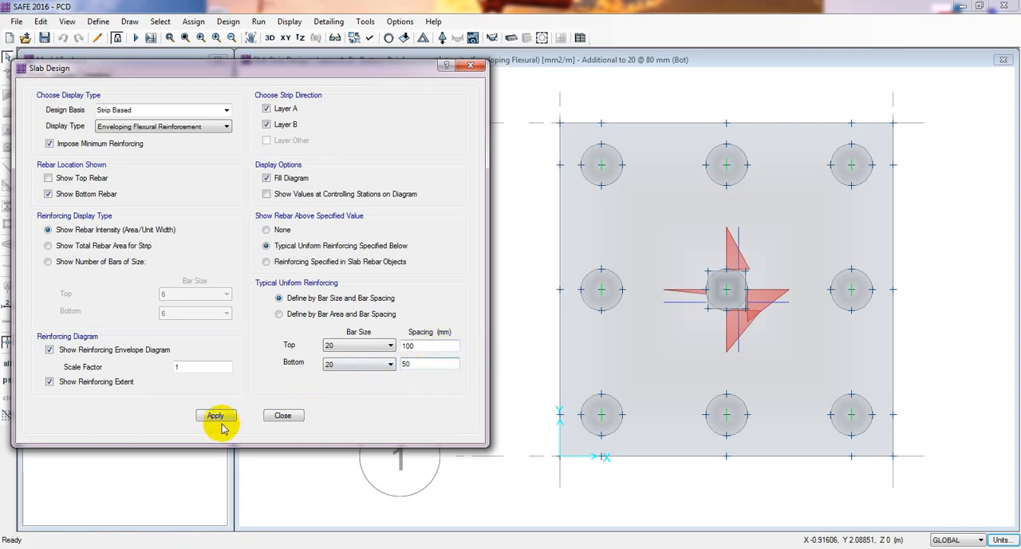
pyautogui.click(217, 416)
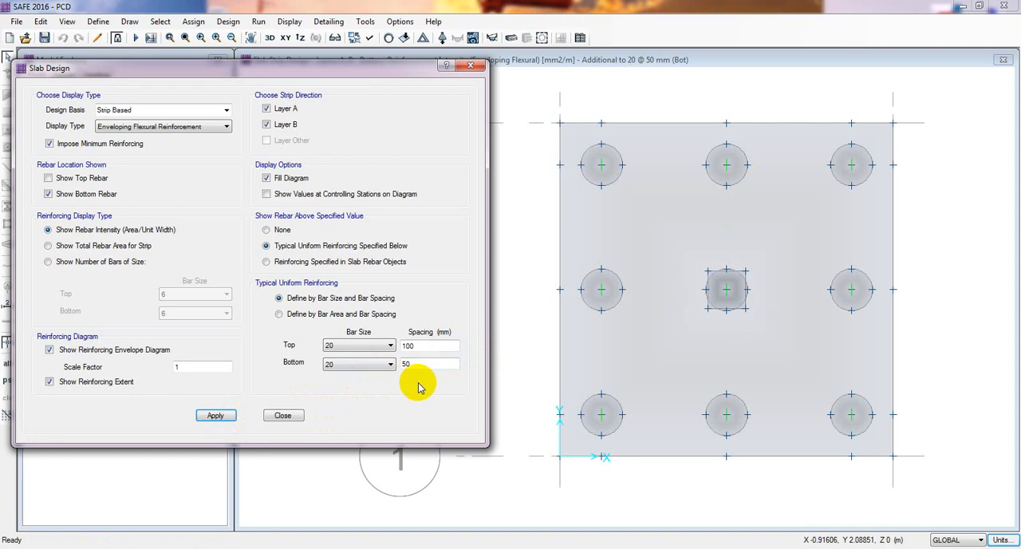
pyautogui.moveTo(427, 365); pyautogui.dragTo(398, 367)
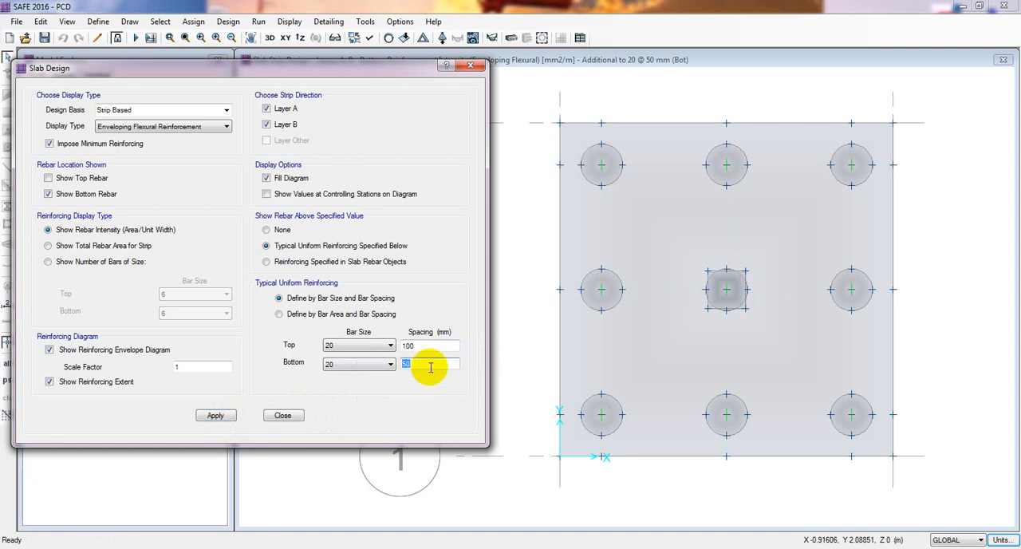
pyautogui.write('60')
pyautogui.click(213, 416)
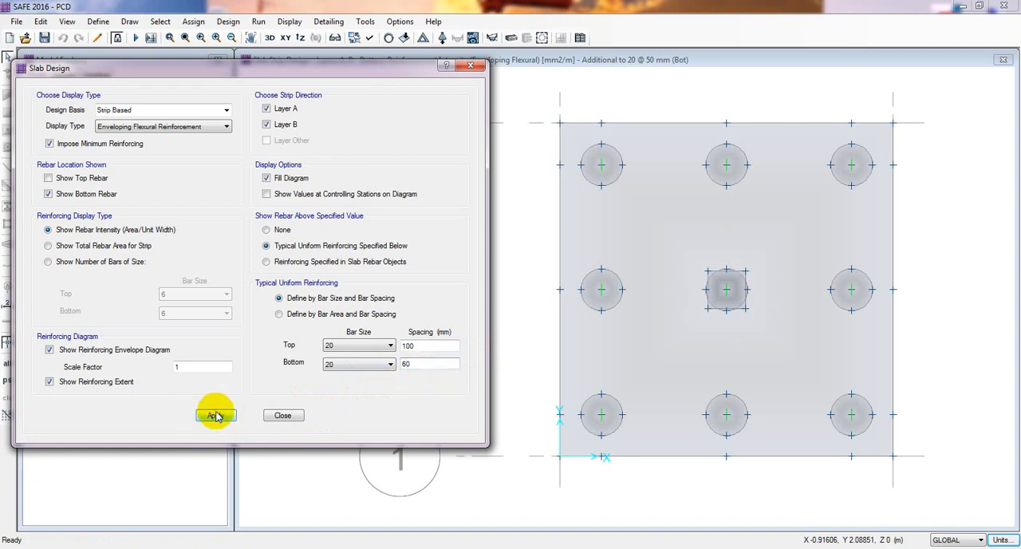
# Compare bottom bar spacings of 70 mm and 75 mm by applying each to the strip design display.
pyautogui.moveTo(417, 363); pyautogui.dragTo(376, 367)
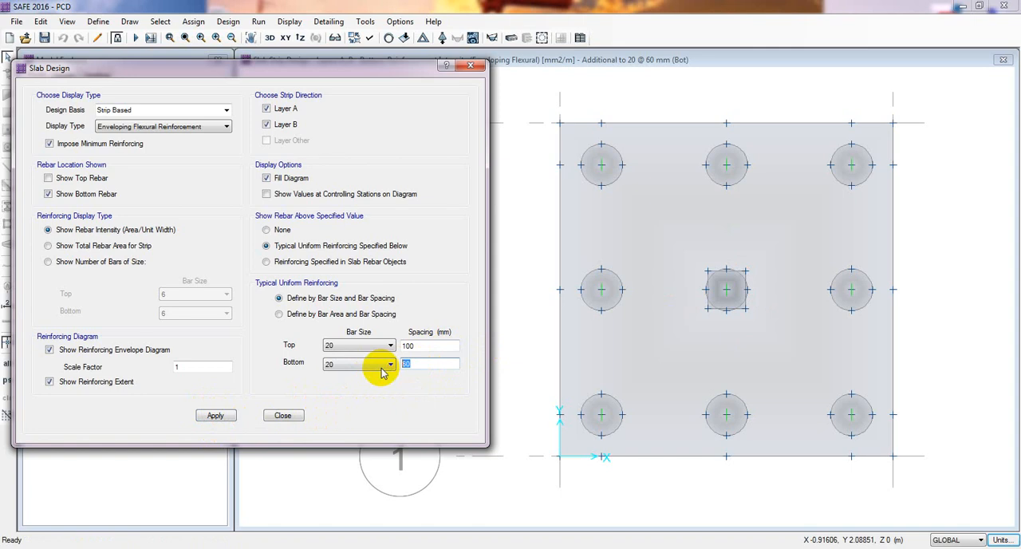
pyautogui.write('70')
pyautogui.click(215, 419)
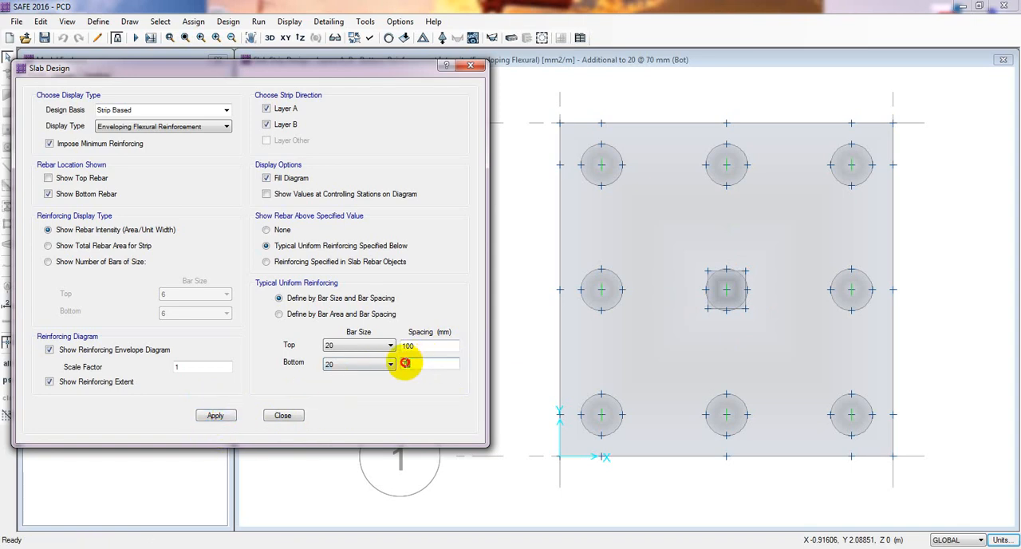
pyautogui.write('75')
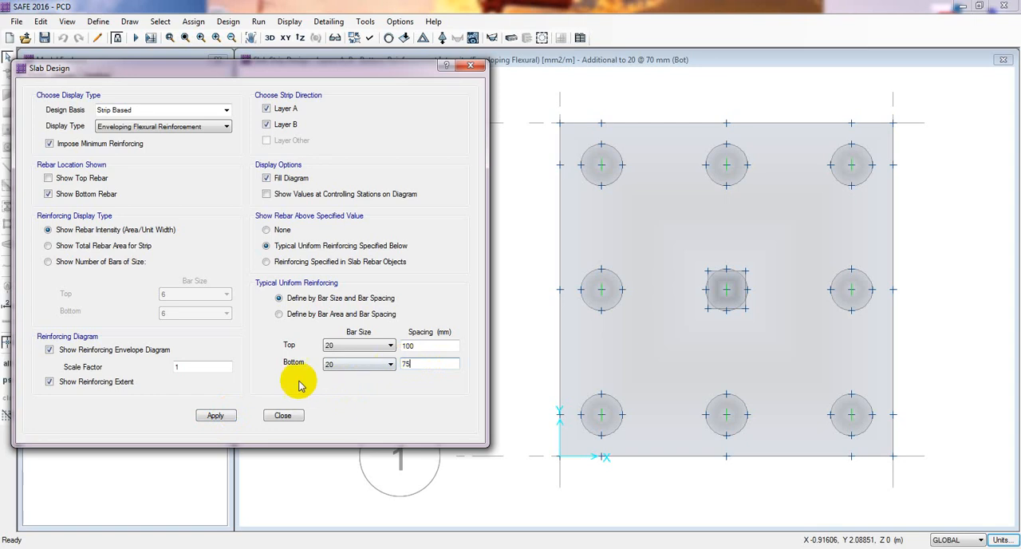
pyautogui.click(229, 418)
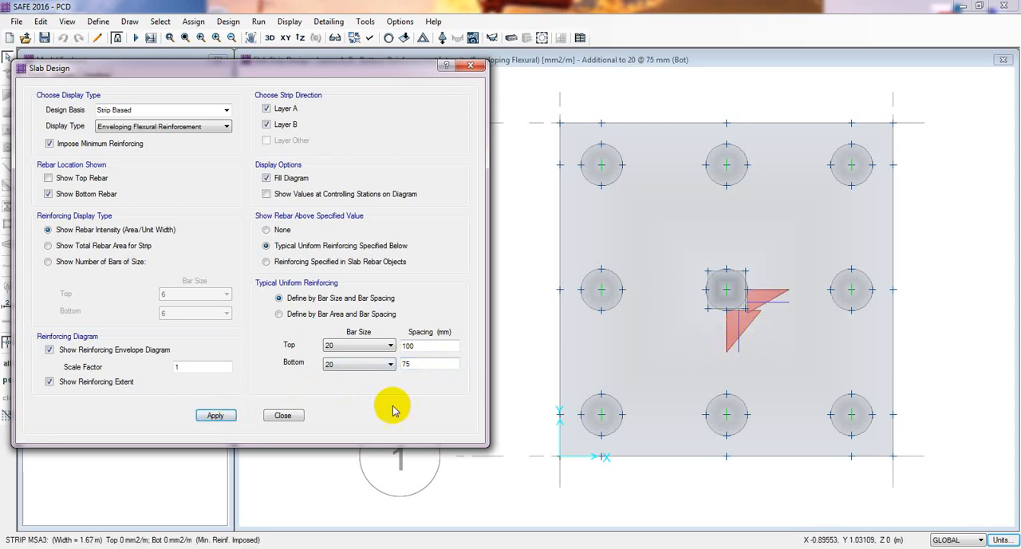
# Set the typical uniform bottom bar spacing back to 70 mm and refresh the strip design reinforcement.
pyautogui.moveTo(420, 365); pyautogui.dragTo(395, 367)
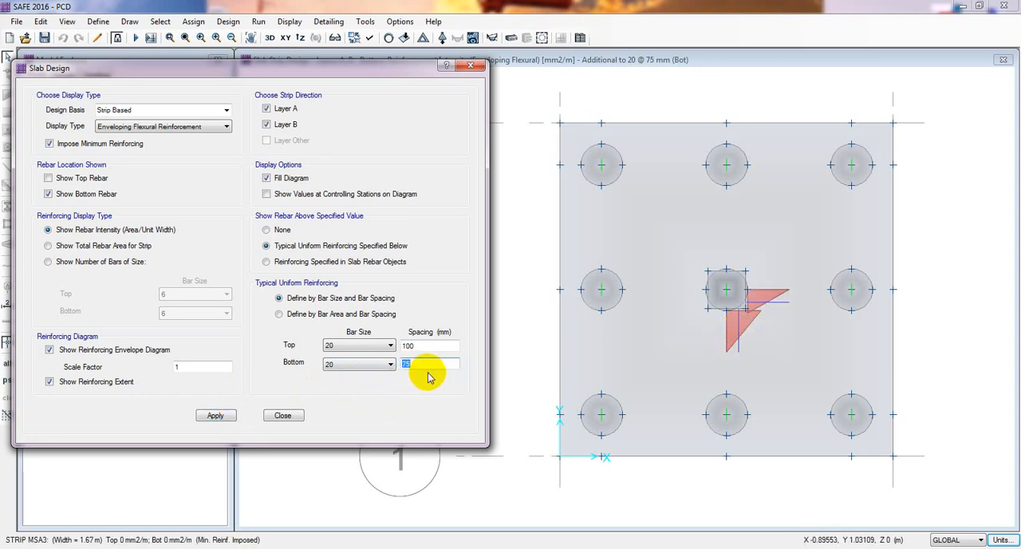
pyautogui.write('6')
pyautogui.press('BackSpace')
pyautogui.write('70')
pyautogui.click(214, 416)
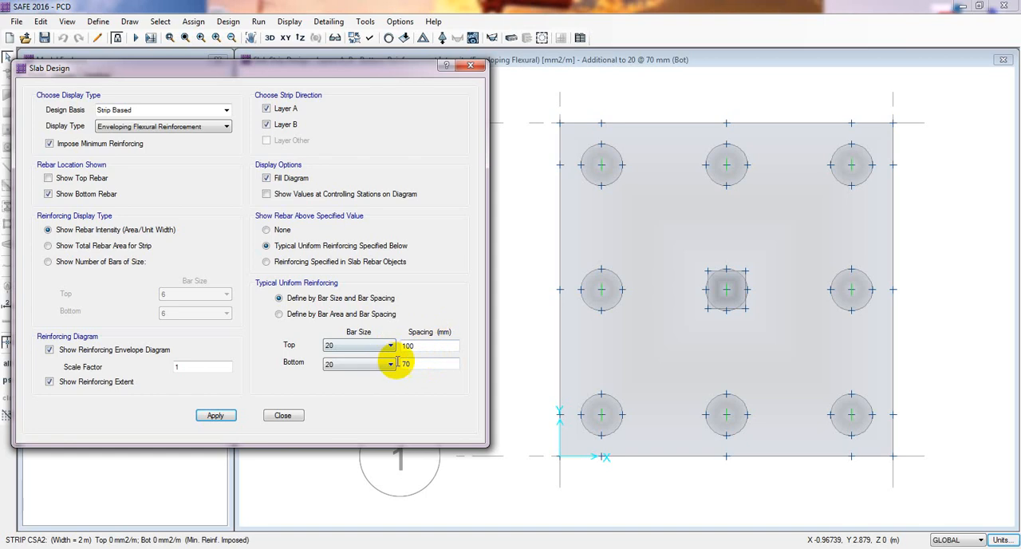
pyautogui.click(338, 365)
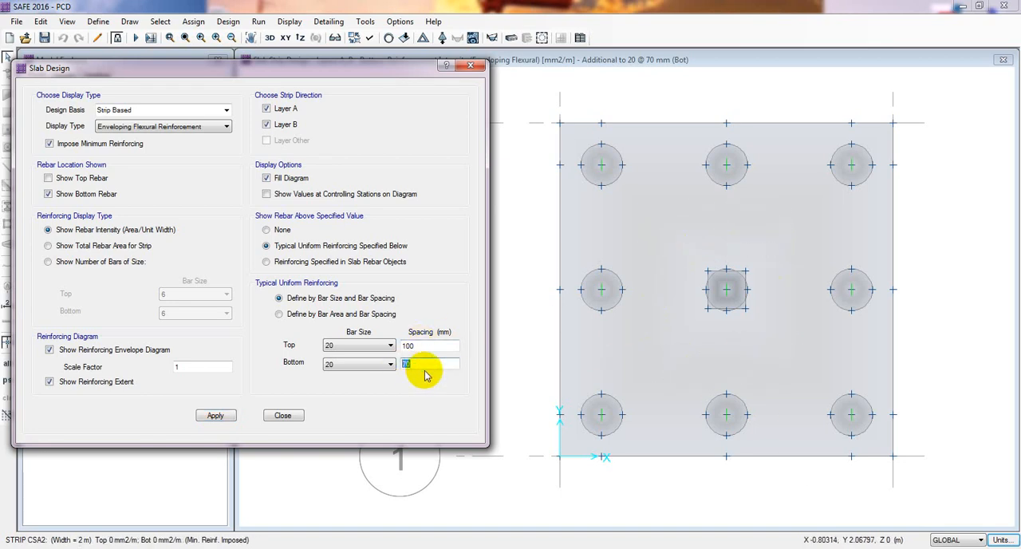
pyautogui.doubleClick(424, 364)
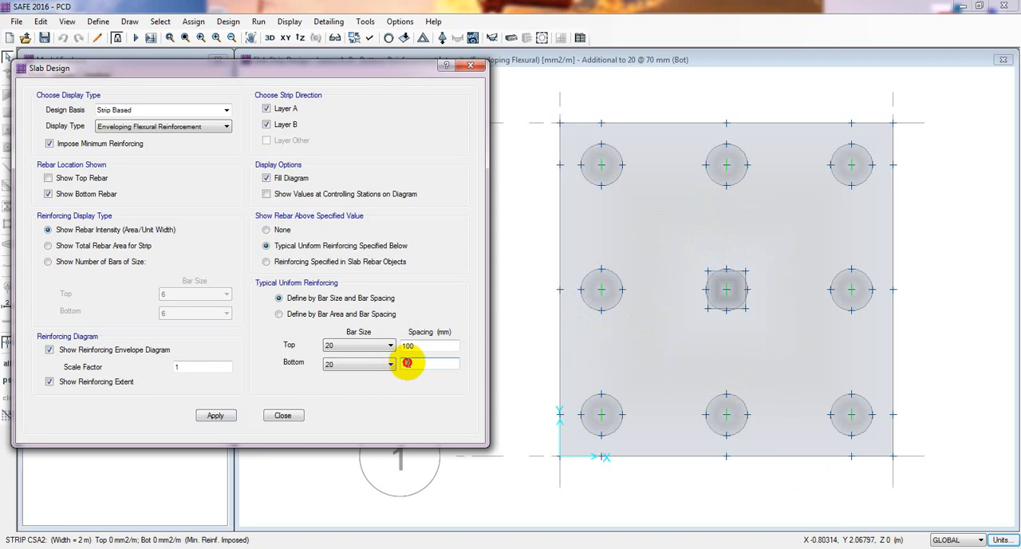
pyautogui.click(431, 366)
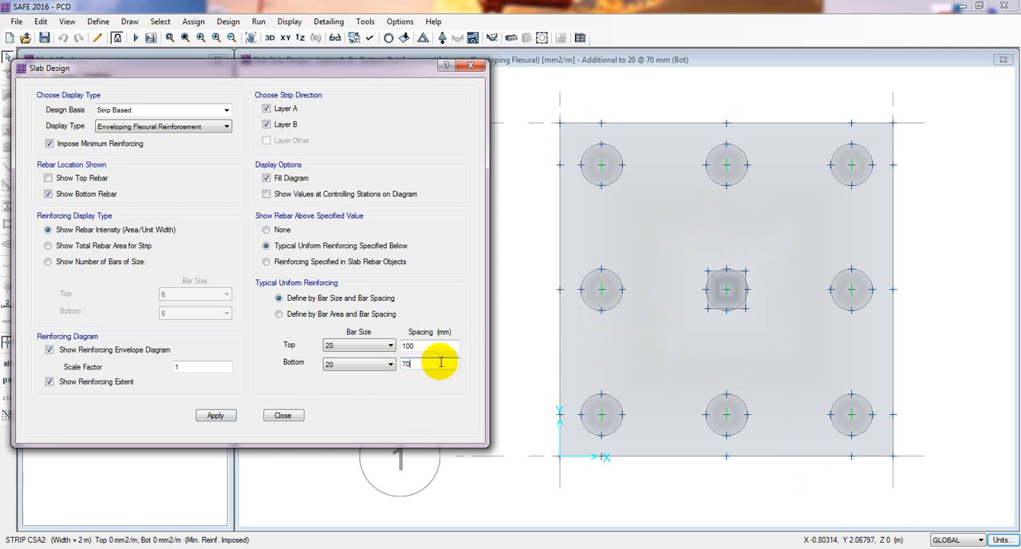